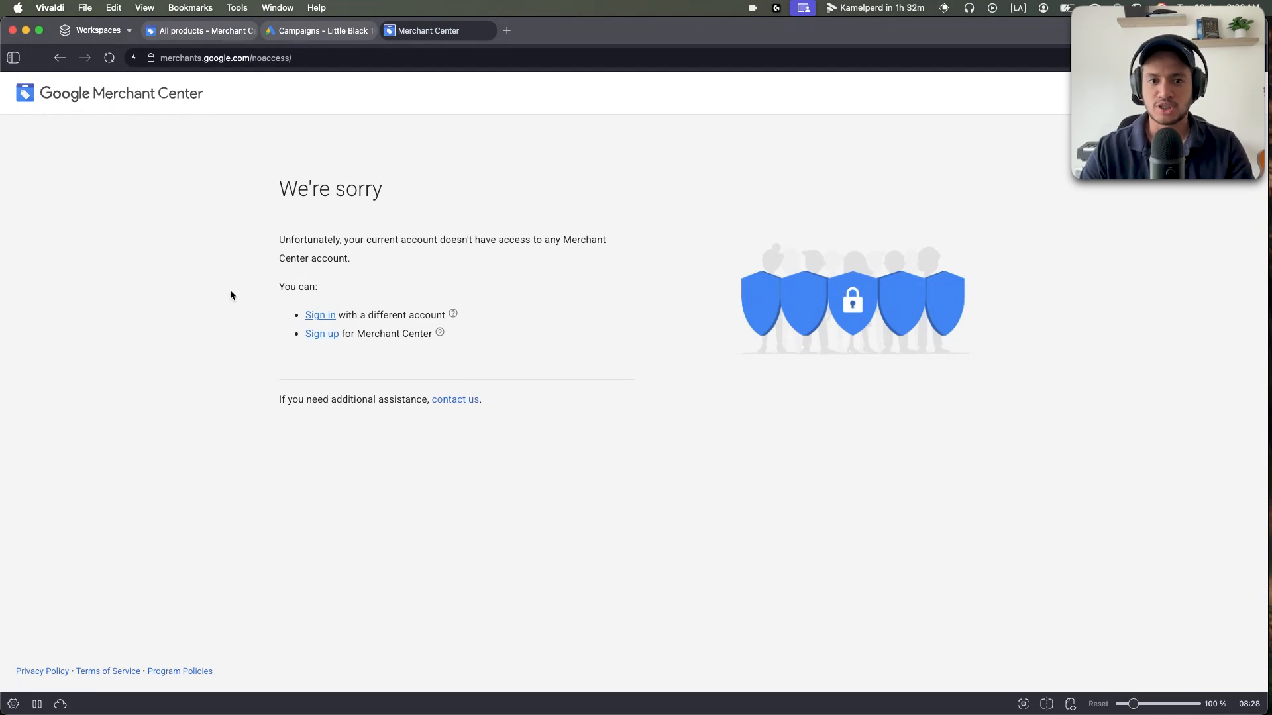
# Open a new browser tab alongside the Merchant Center 'We're sorry' page.
pyautogui.click(507, 31)
# Search 'google and youtube app' and open the Shopify App Store listing for Google & YouTube.
pyautogui.write('google and youtube app')
pyautogui.press('Return')
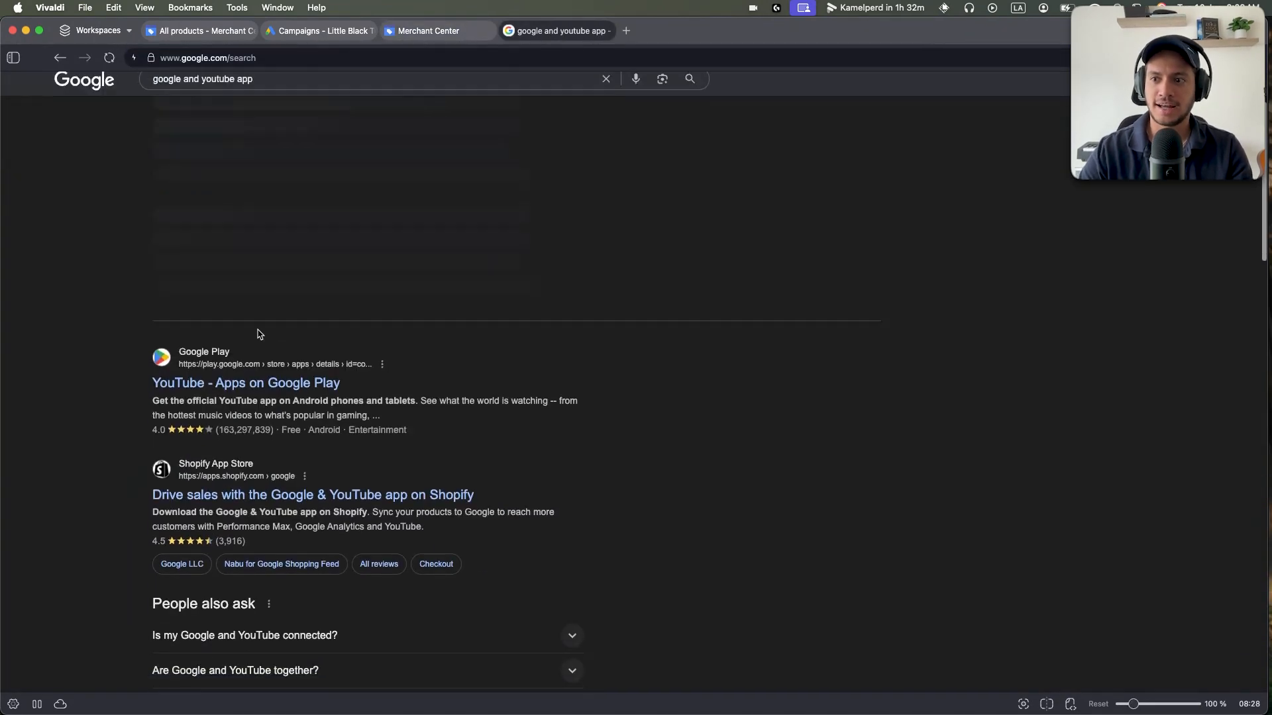
pyautogui.scroll(-1, 259, 335)
pyautogui.click(276, 471)
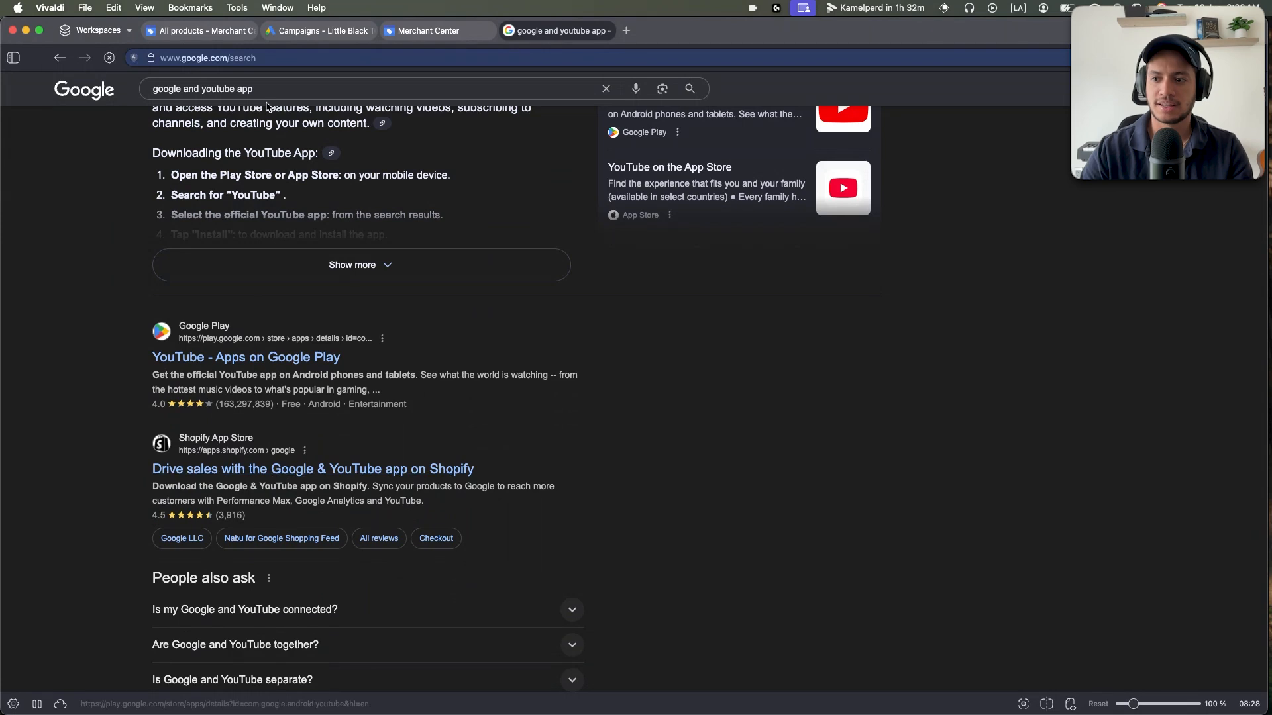
pyautogui.click(349, 471)
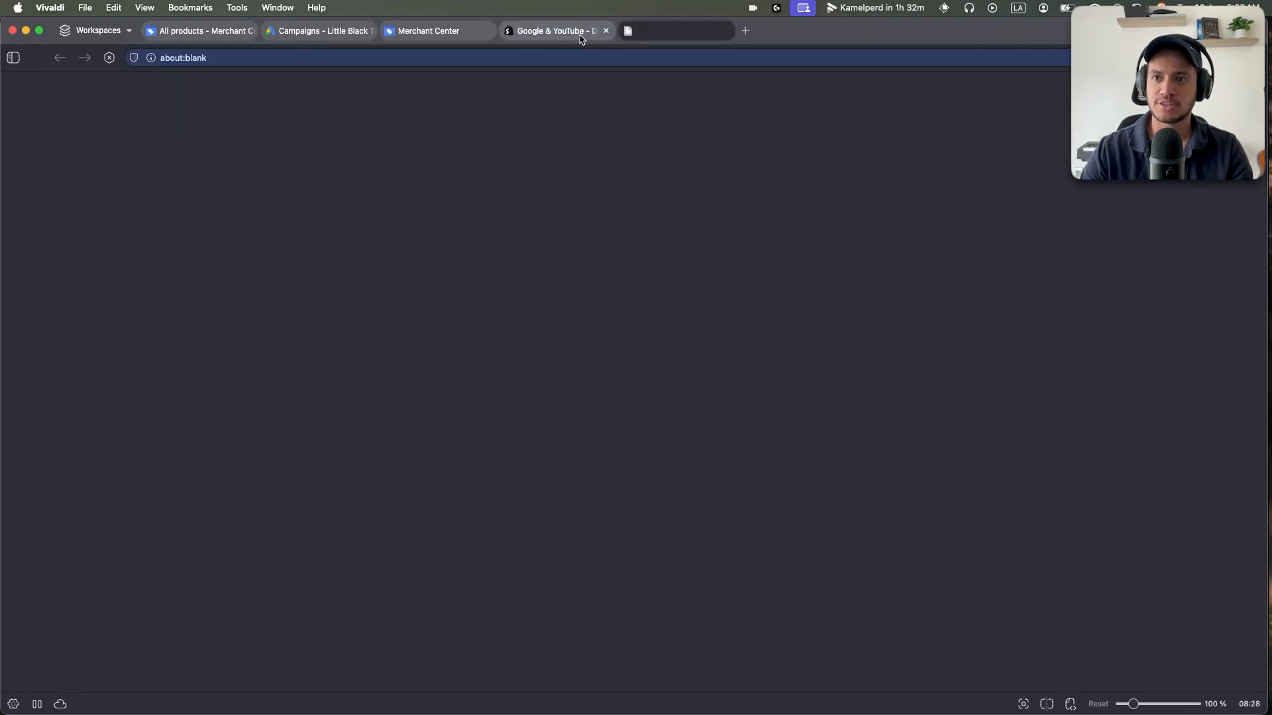
pyautogui.click(581, 34)
# Scroll through the Google & YouTube Shopify listing, then go back to the Merchant Center tab.
pyautogui.moveTo(124, 273); pyautogui.dragTo(132, 315)
pyautogui.click(132, 315)
pyautogui.scroll(-1, 238, 324)
pyautogui.scroll(2, 238, 323)
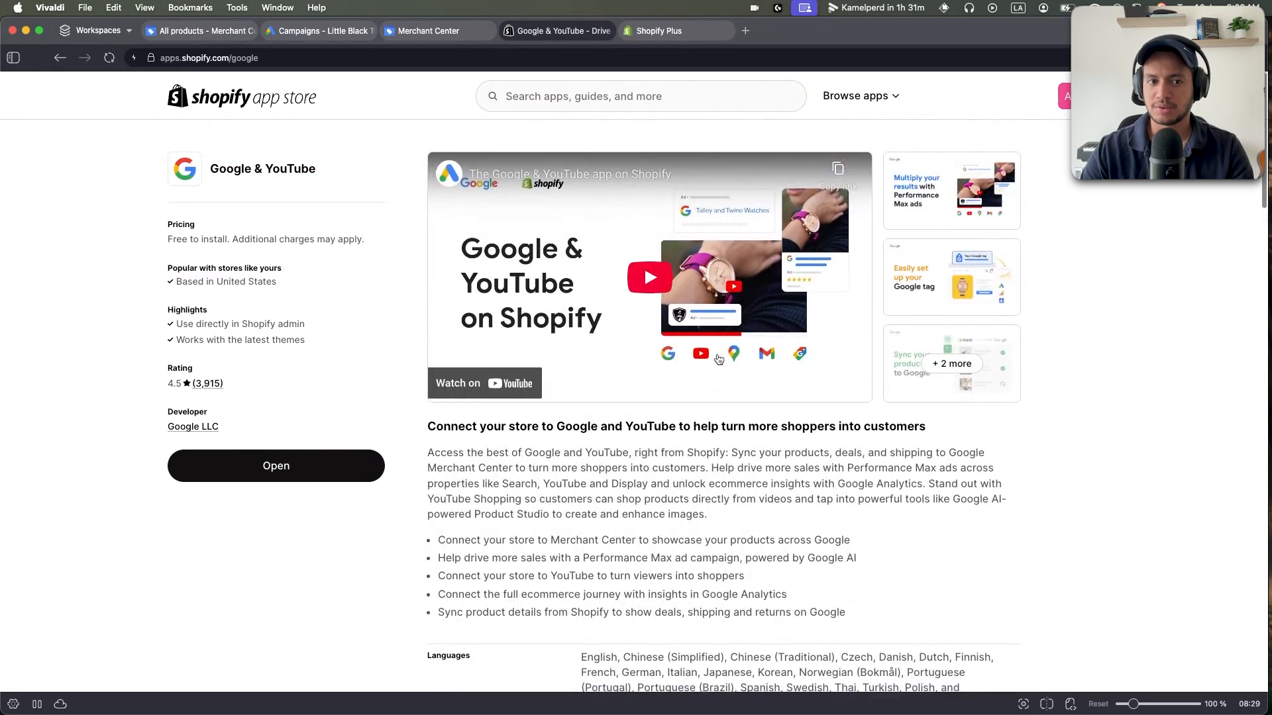
pyautogui.scroll(-1, 681, 439)
pyautogui.scroll(1, 681, 438)
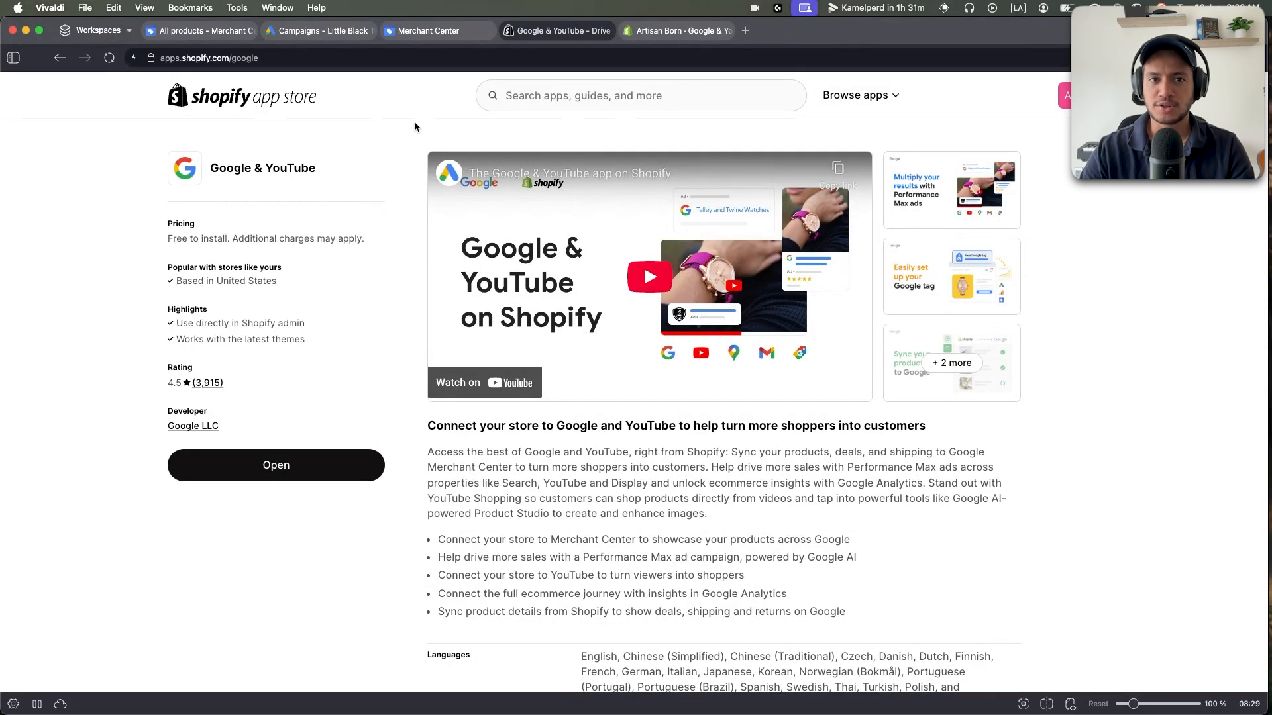
pyautogui.click(427, 31)
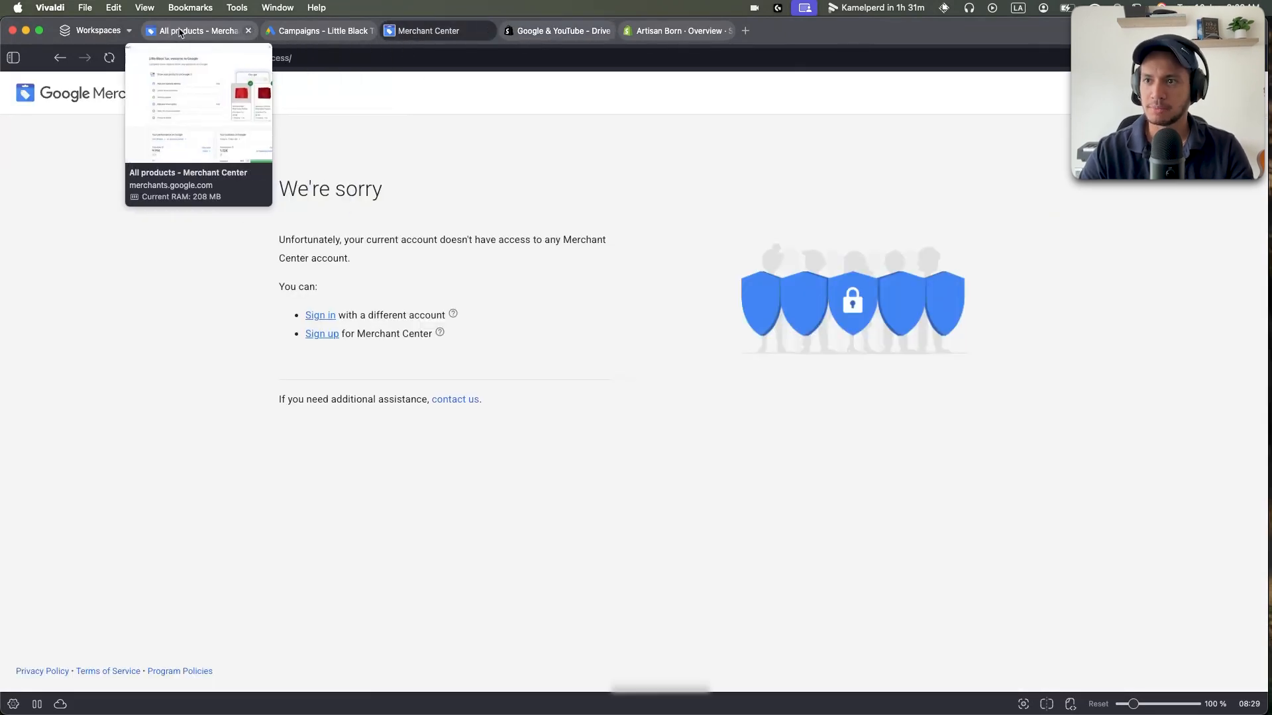
# Browse the 1.02K Little Black Tux products in Merchant Center Next, toggling select-all on and off.
pyautogui.click(205, 30)
pyautogui.click(78, 137)
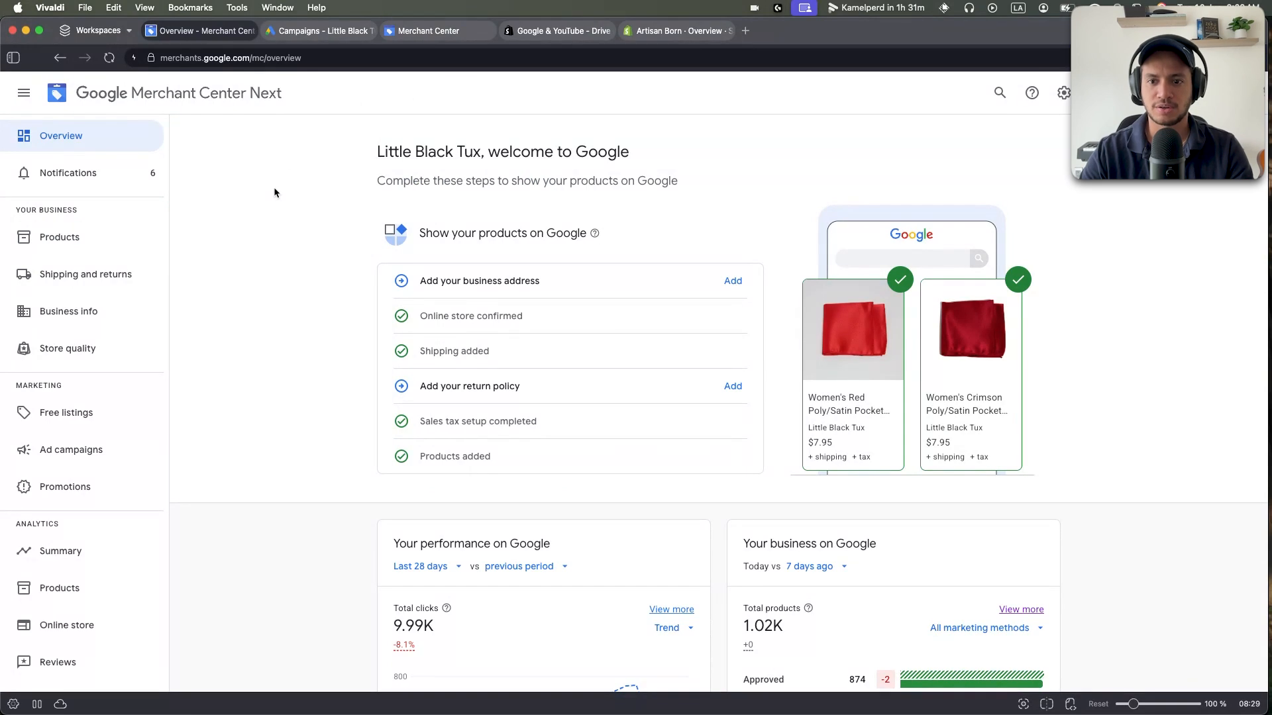
pyautogui.click(60, 237)
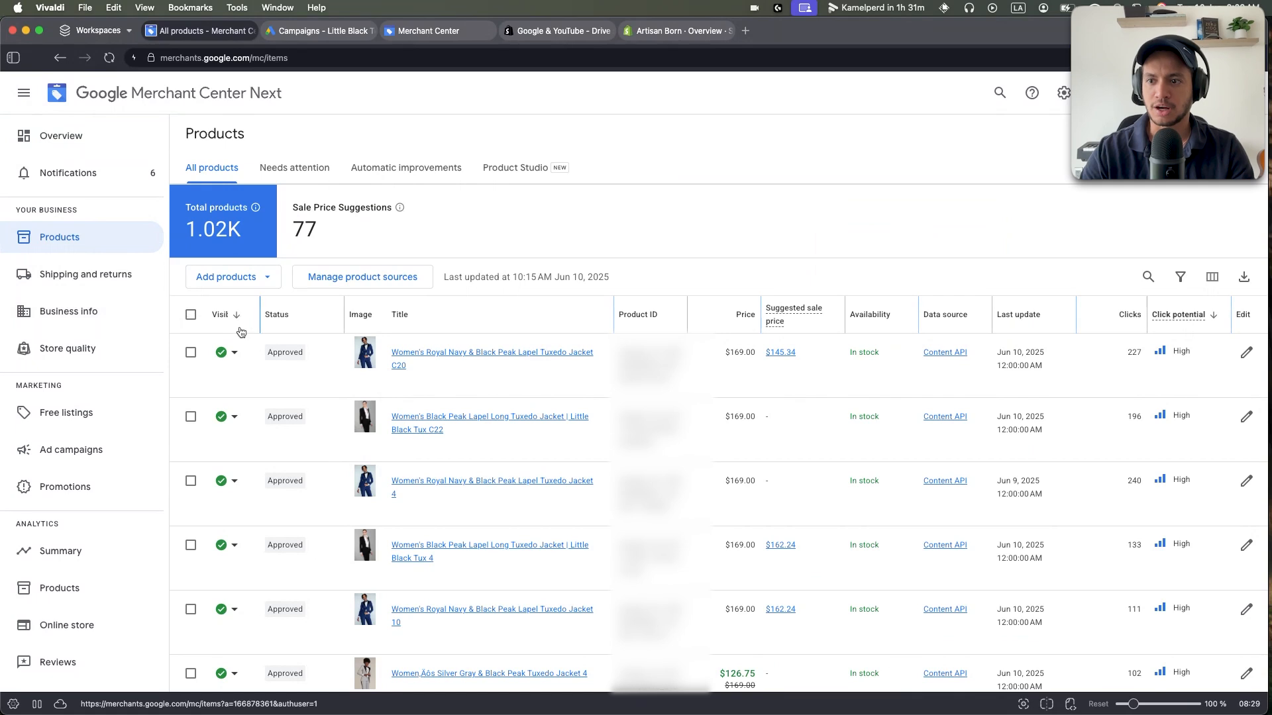
pyautogui.scroll(-1, 420, 394)
pyautogui.scroll(1, 421, 393)
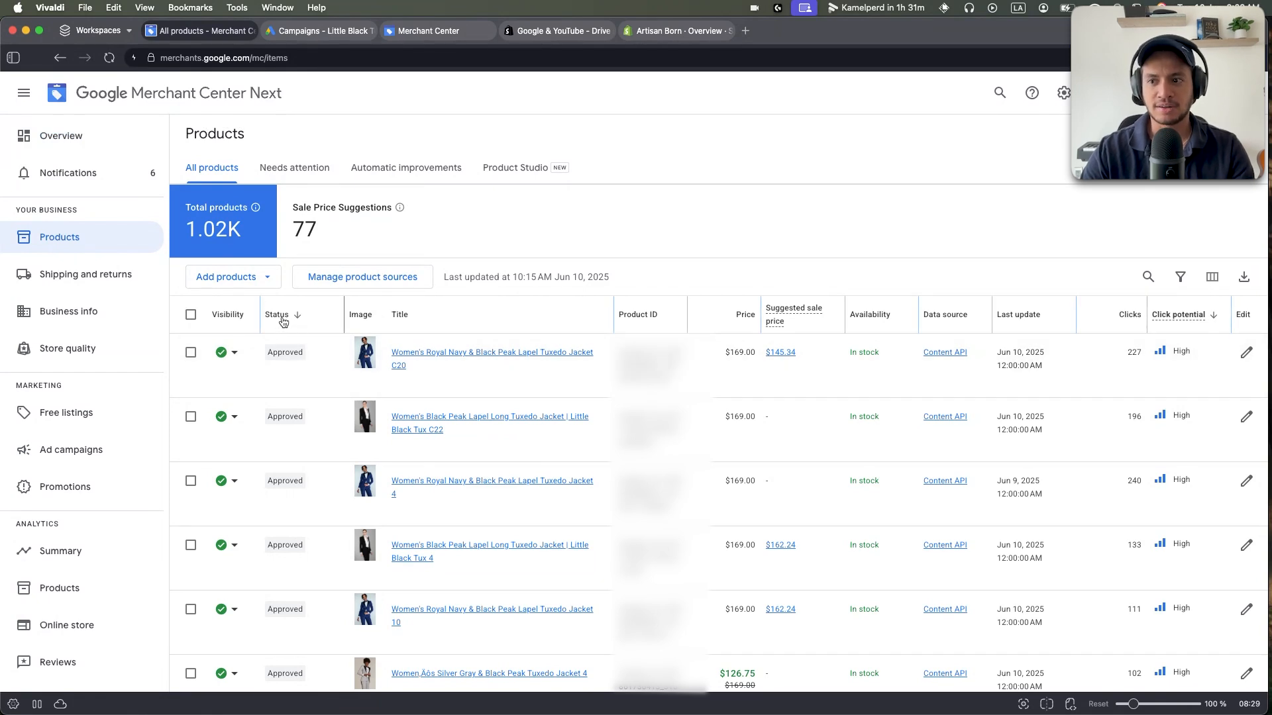
pyautogui.scroll(-2, 277, 376)
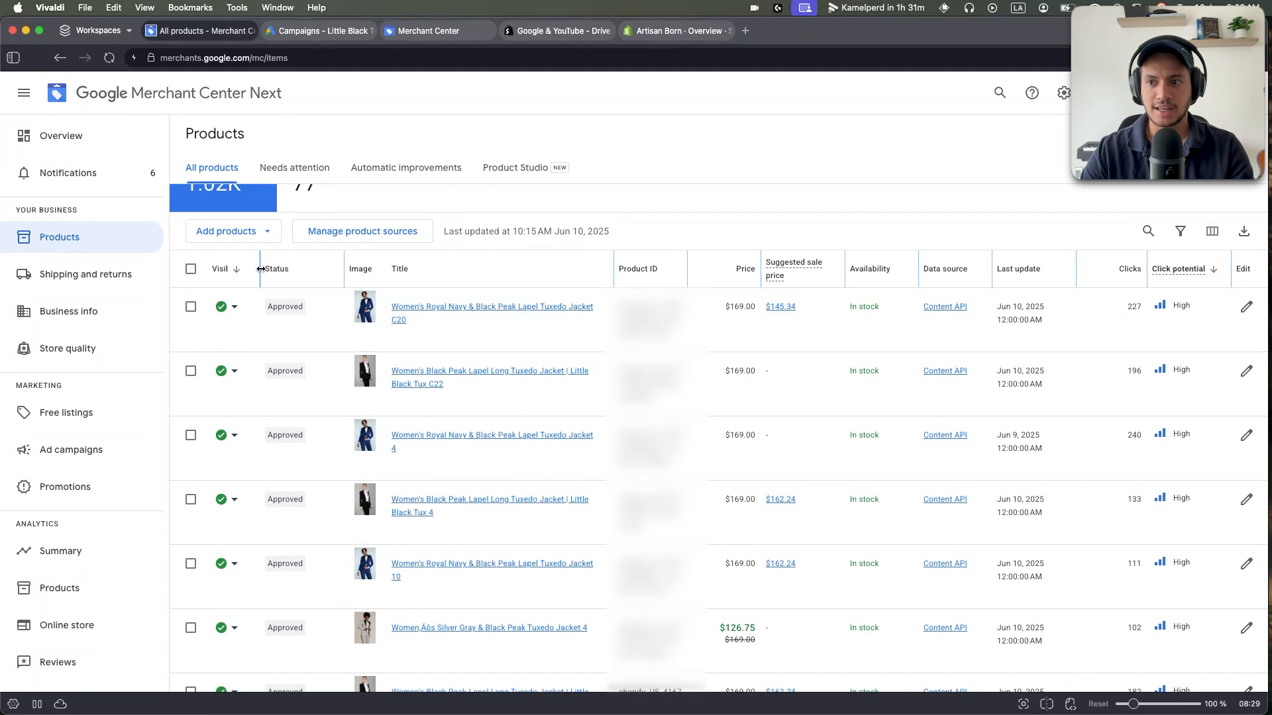
pyautogui.scroll(-3, 295, 312)
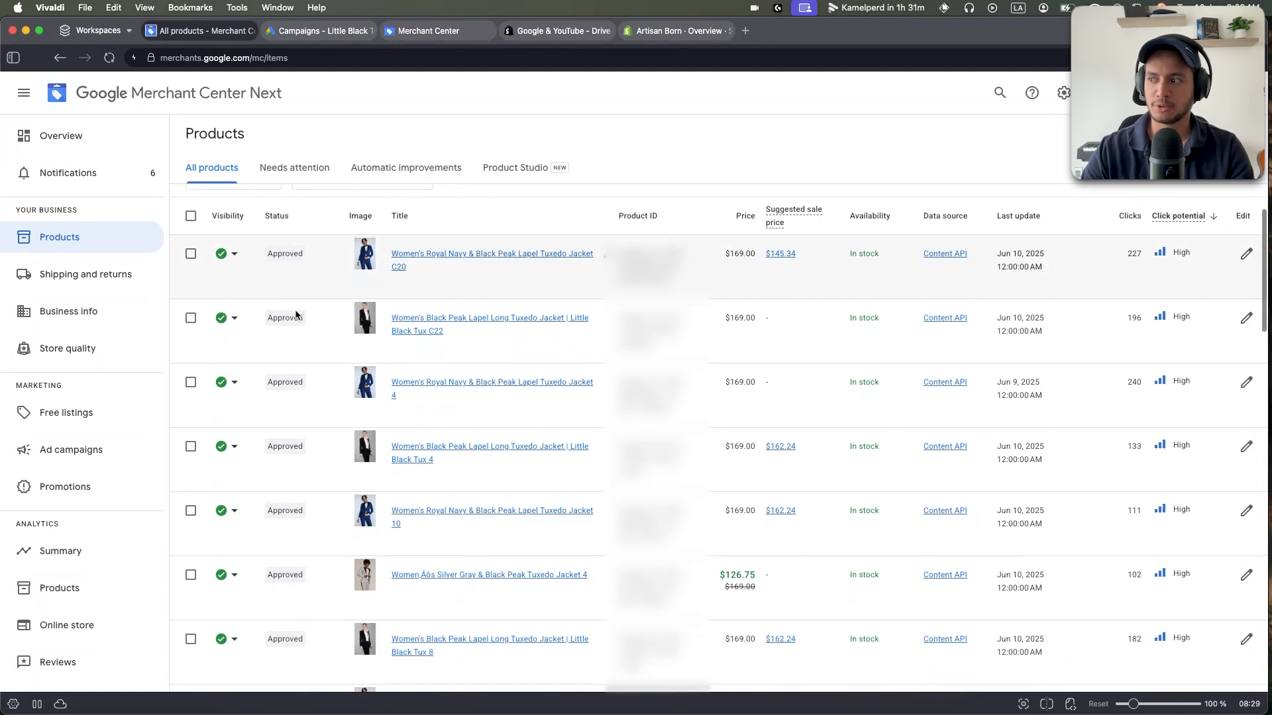
pyautogui.scroll(-3, 296, 311)
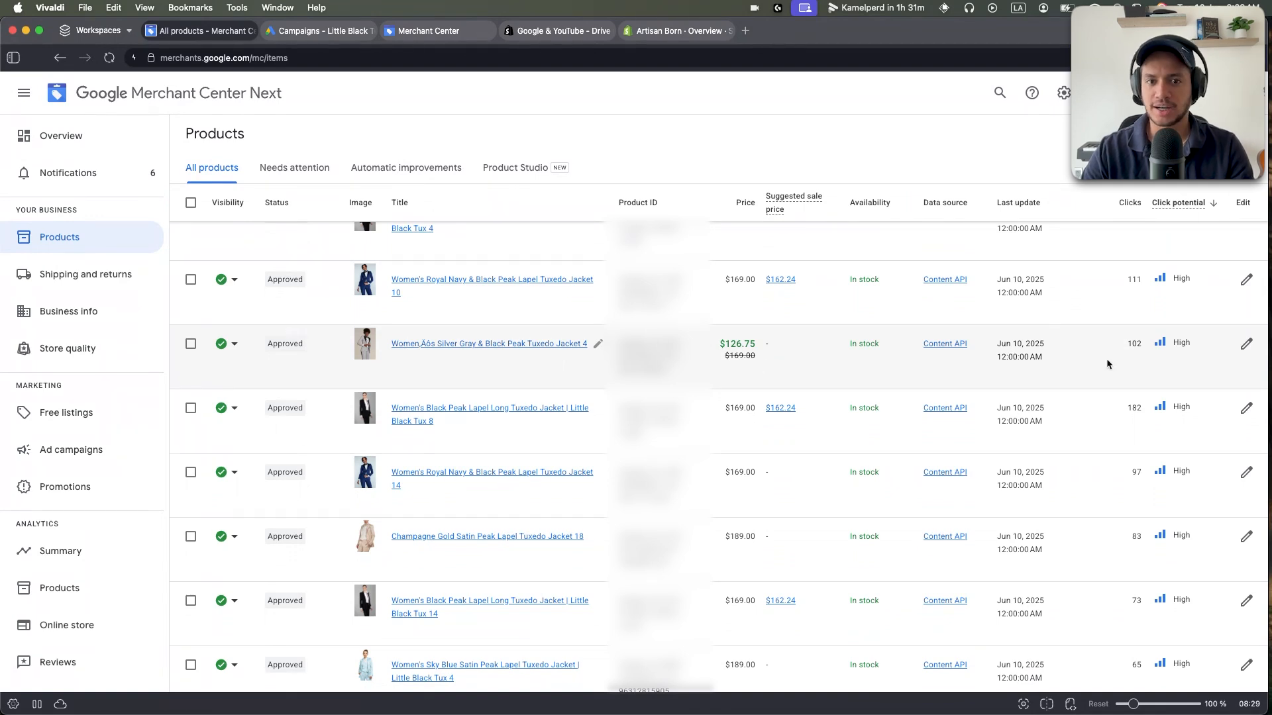
pyautogui.scroll(5, 1157, 369)
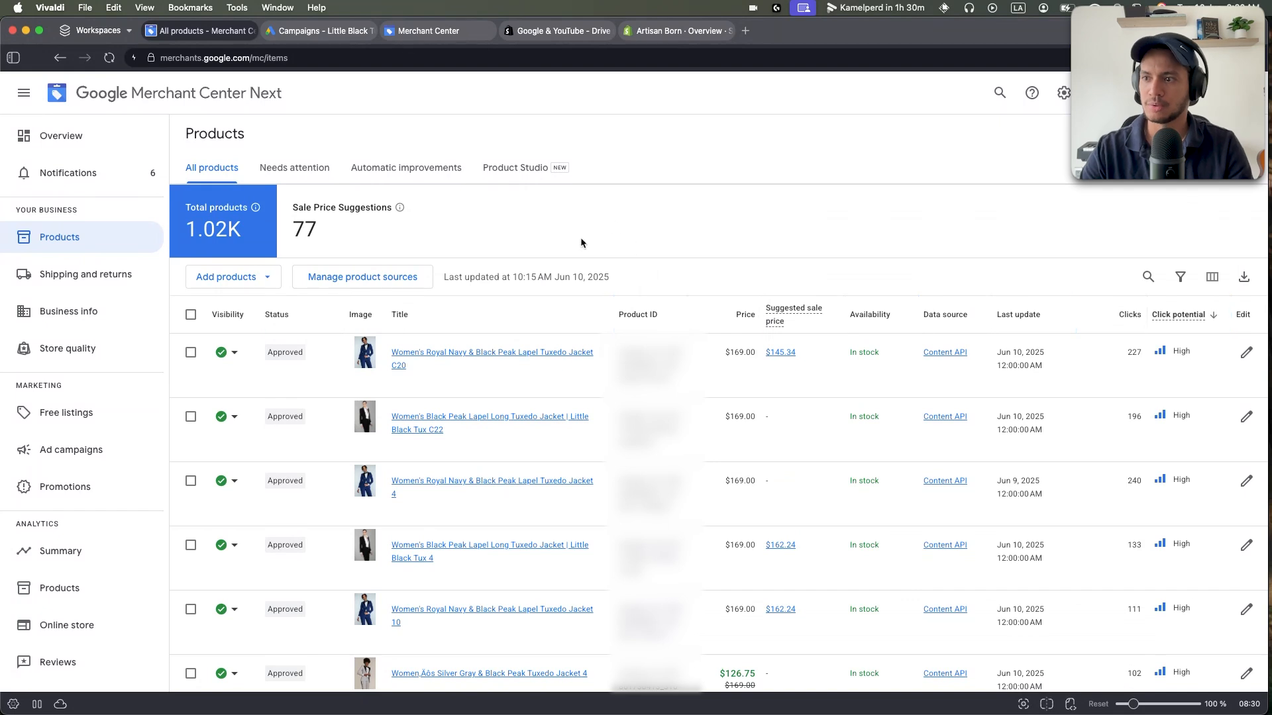
pyautogui.click(191, 314)
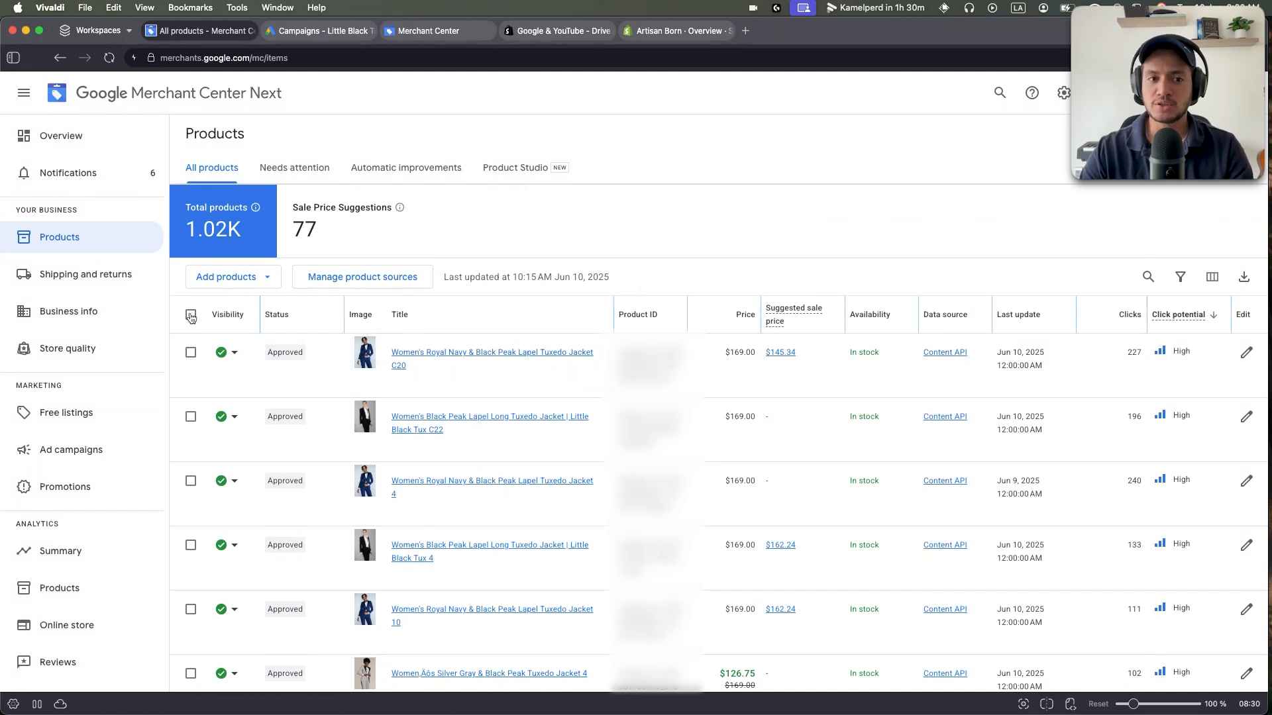
pyautogui.click(191, 316)
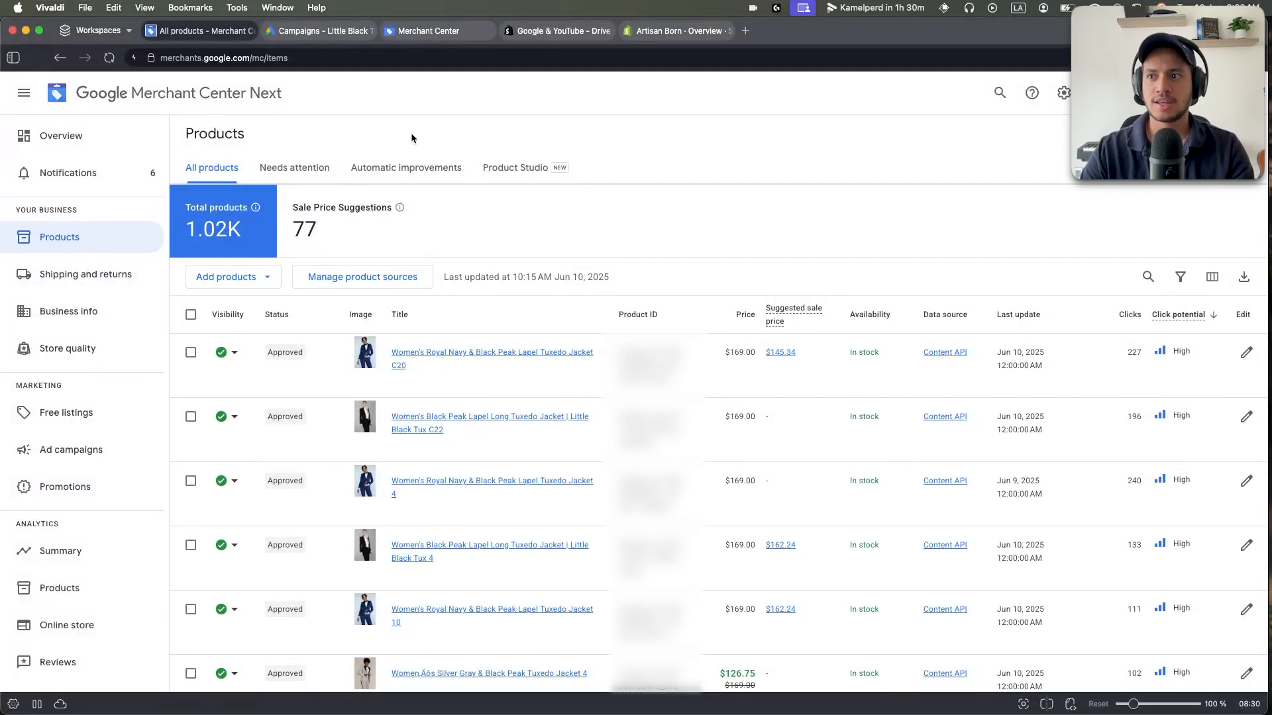
# Start a new campaign from the Google Ads Campaigns page.
pyautogui.click(302, 31)
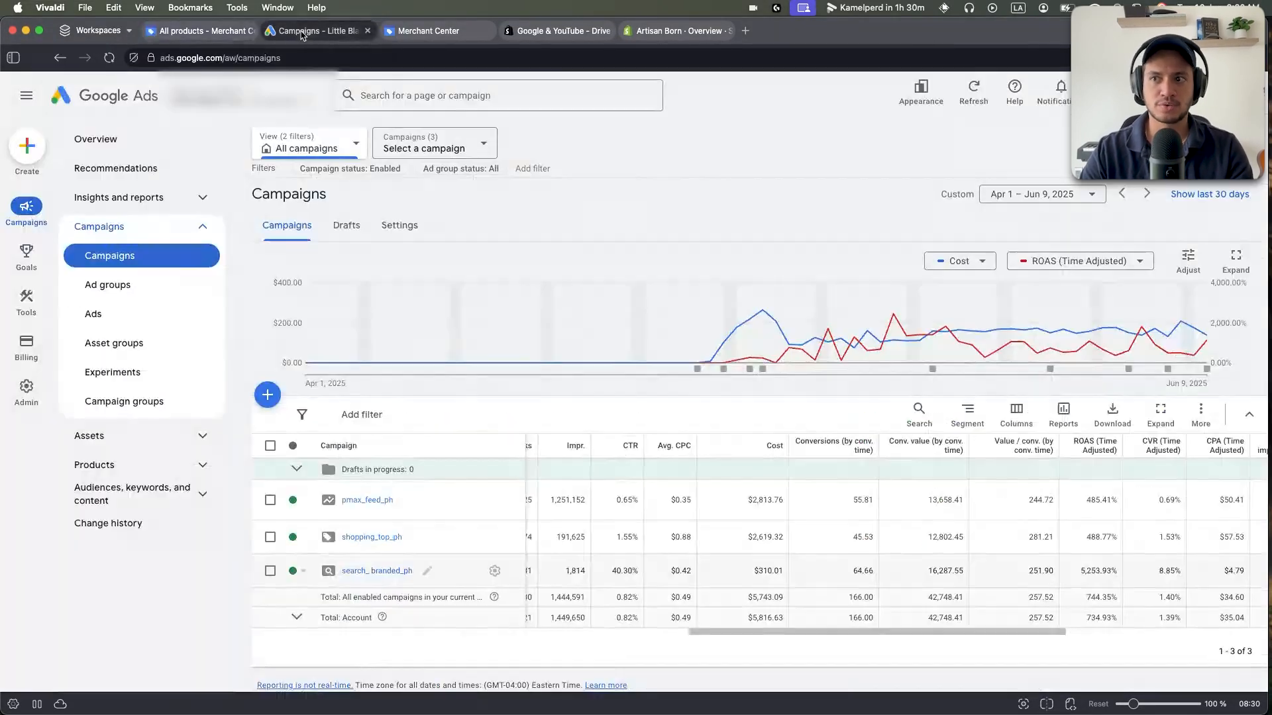
pyautogui.click(268, 397)
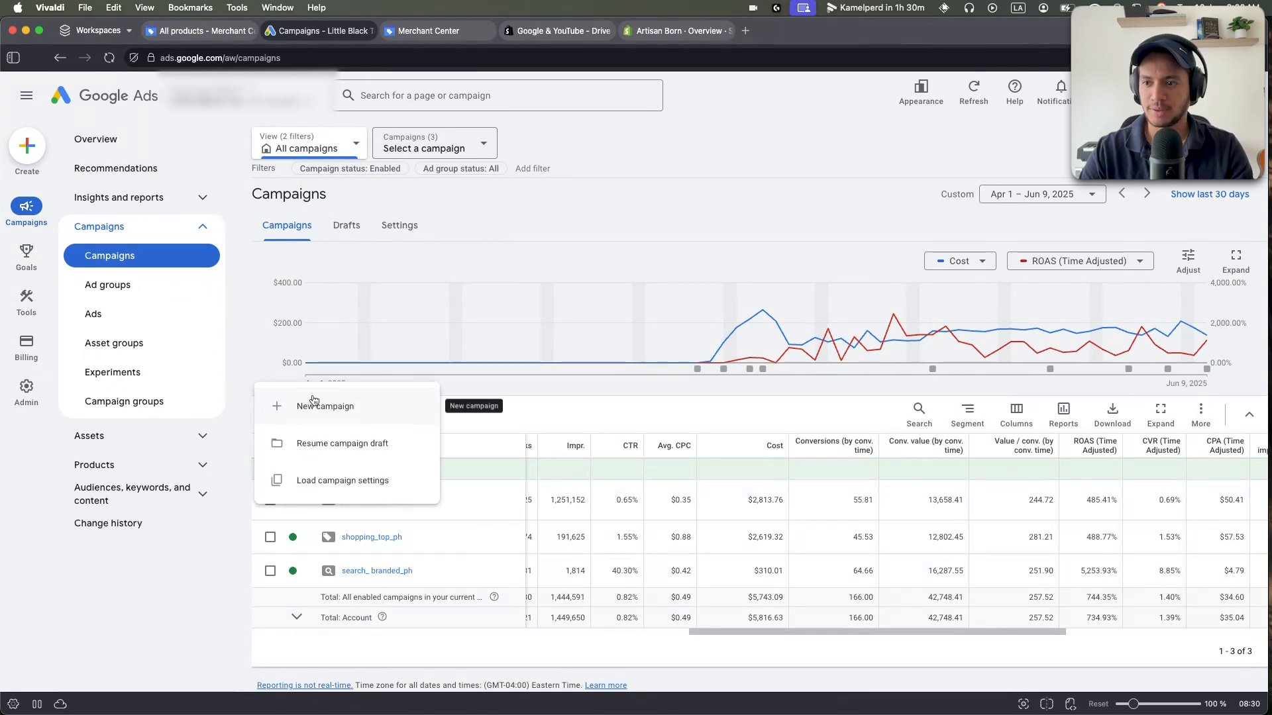
pyautogui.click(305, 402)
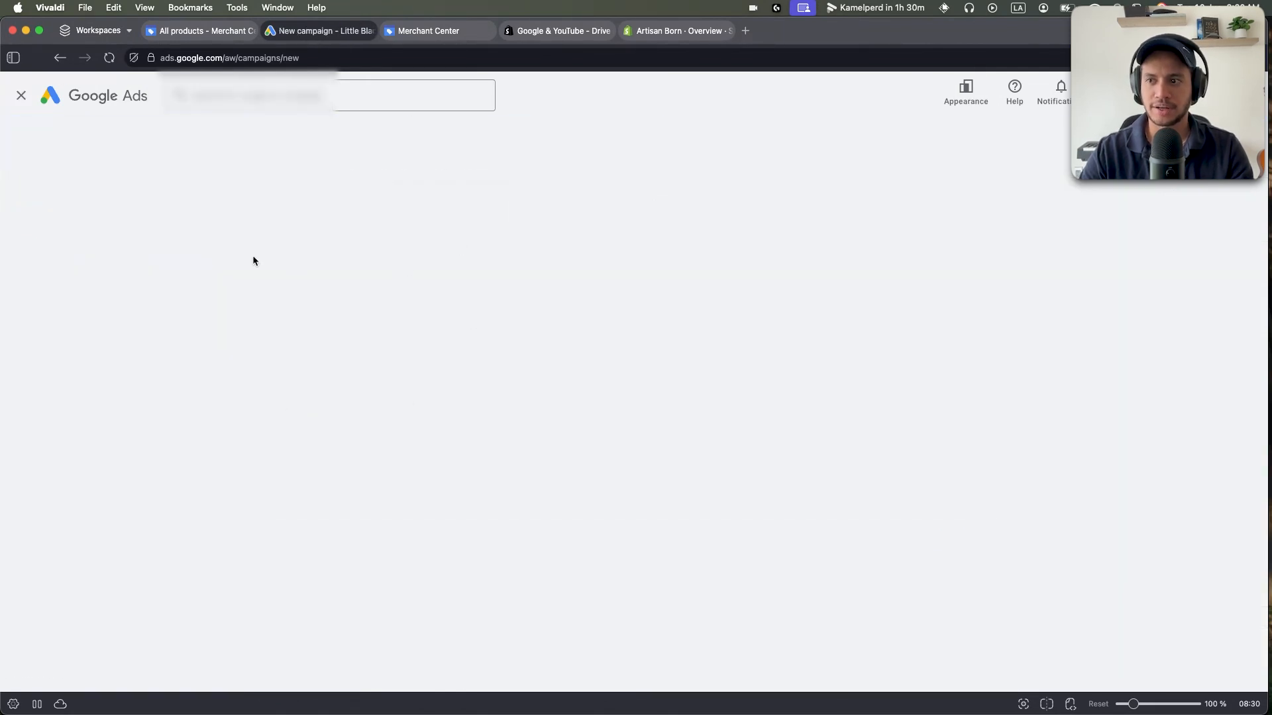
# Choose Sales as the campaign objective, keeping the Purchases conversion goal, and continue.
pyautogui.click(318, 295)
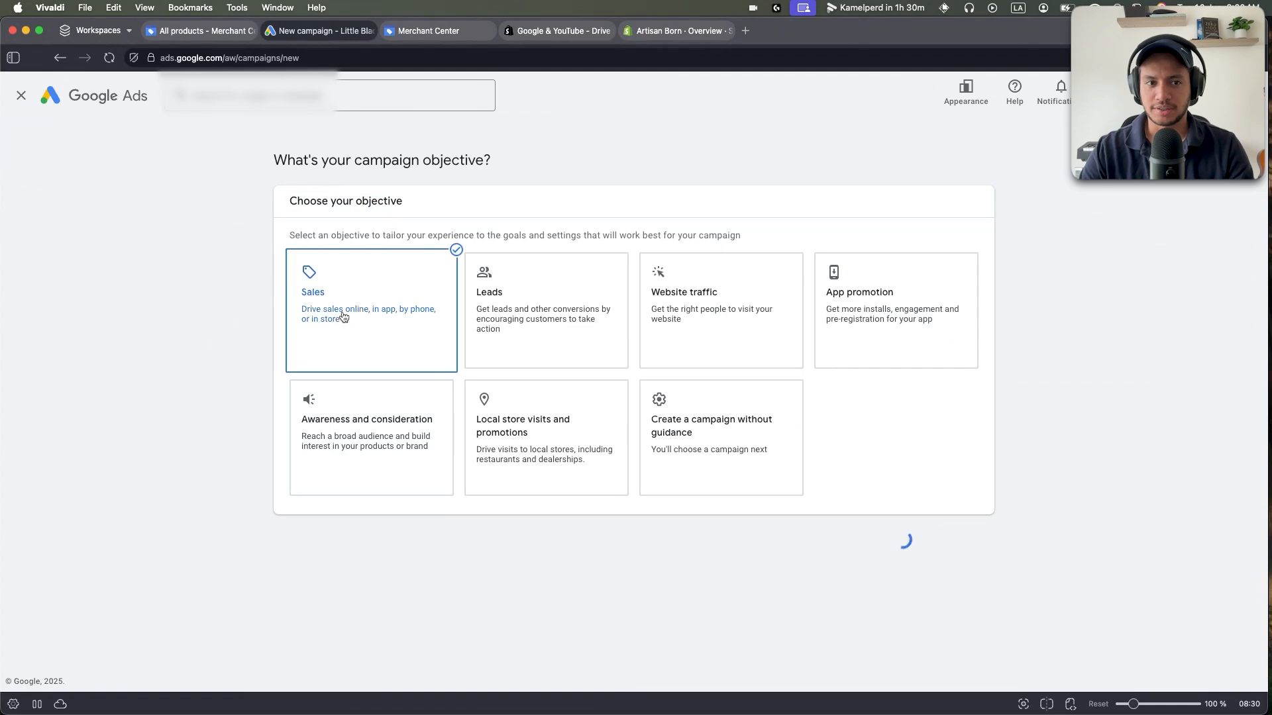
pyautogui.scroll(-2, 244, 237)
pyautogui.moveTo(317, 560); pyautogui.dragTo(334, 560)
pyautogui.click(333, 561)
pyautogui.scroll(1, 330, 561)
pyautogui.scroll(-1, 335, 559)
pyautogui.doubleClick(361, 557)
pyautogui.click(390, 569)
pyautogui.moveTo(321, 560); pyautogui.dragTo(380, 560)
pyautogui.click(465, 570)
pyautogui.click(952, 620)
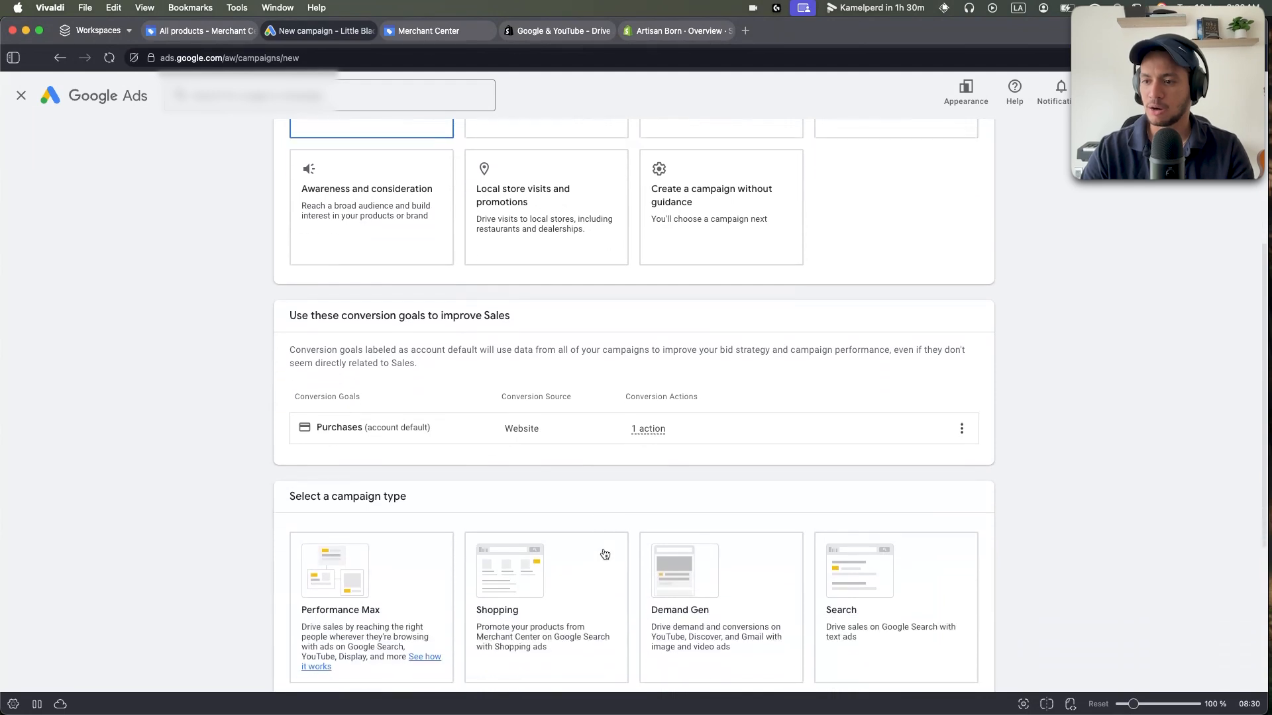
# Select Shopping as the campaign type.
pyautogui.moveTo(270, 233); pyautogui.dragTo(411, 236)
pyautogui.click(427, 233)
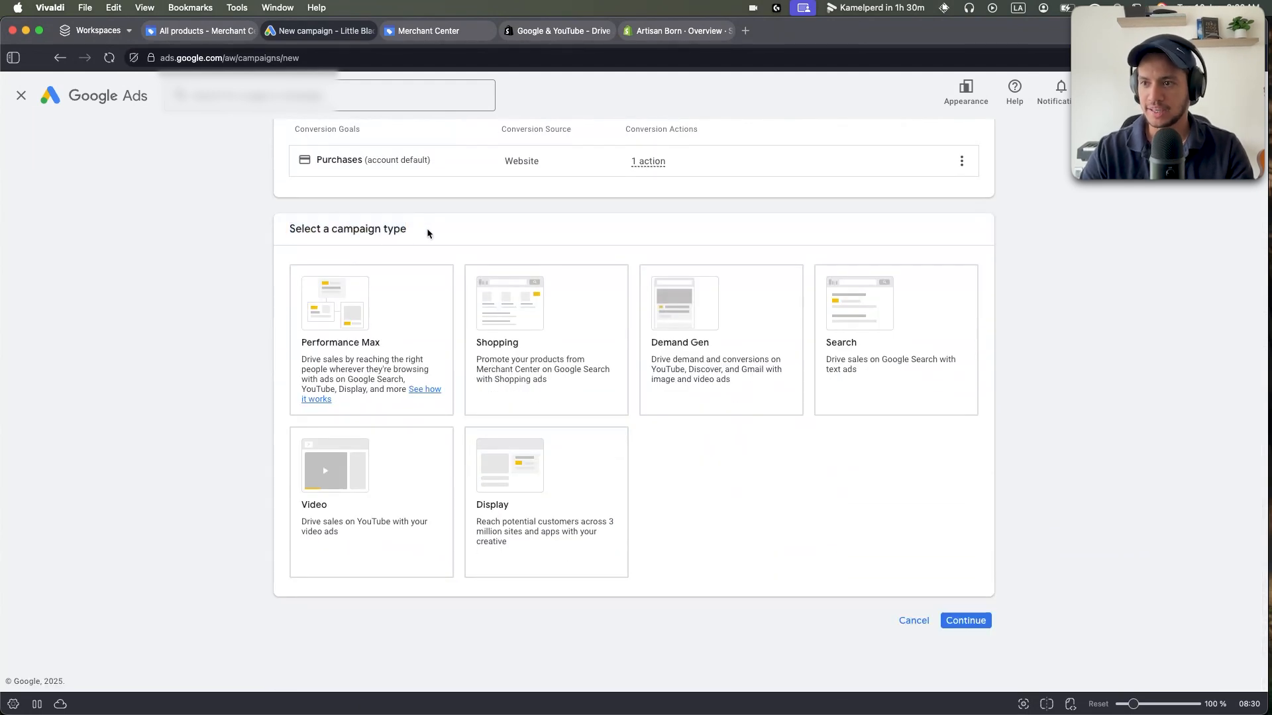
pyautogui.click(557, 335)
pyautogui.moveTo(294, 550); pyautogui.dragTo(562, 549)
pyautogui.click(543, 546)
pyautogui.click(562, 549)
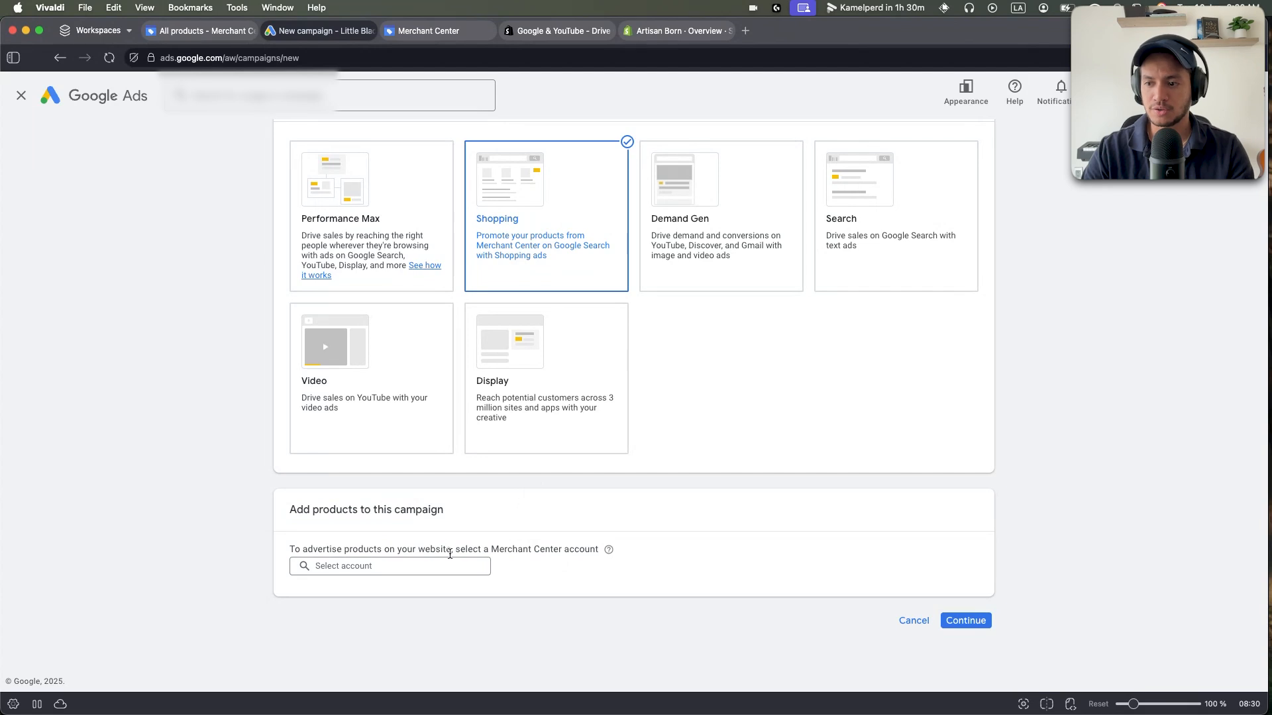
# Link the Little Black Tux Merchant Center account to the campaign.
pyautogui.click(387, 564)
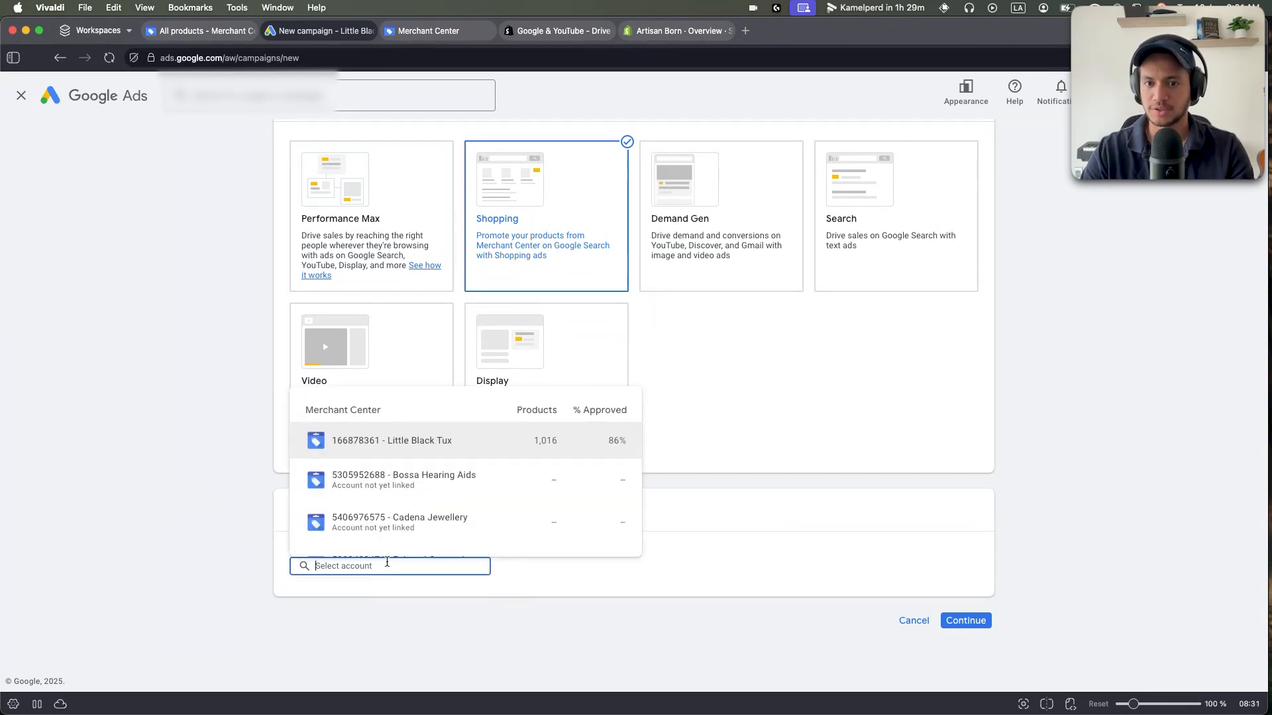
pyautogui.click(389, 444)
pyautogui.scroll(-2, 318, 477)
pyautogui.moveTo(411, 499); pyautogui.dragTo(257, 491)
pyautogui.click(258, 491)
pyautogui.scroll(1, 417, 241)
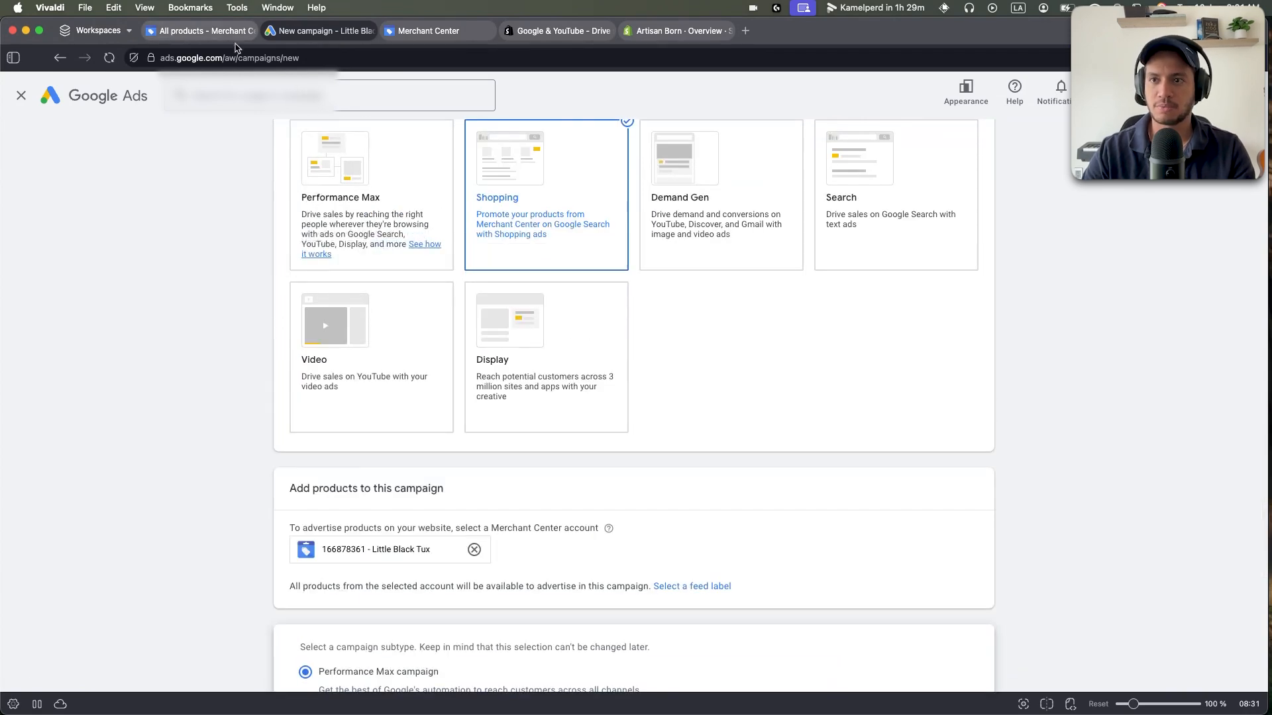
pyautogui.scroll(-5, 190, 418)
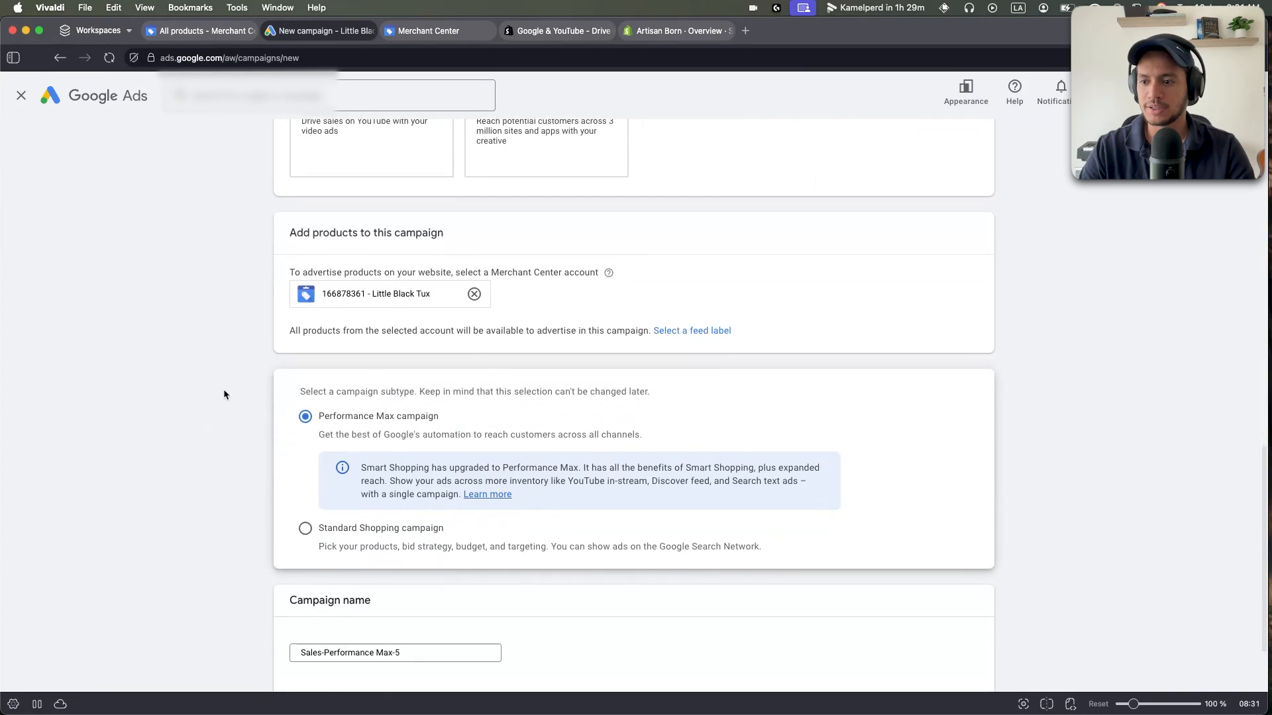
# Choose Standard Shopping as the campaign subtype, which can't be changed later.
pyautogui.moveTo(299, 378); pyautogui.dragTo(649, 377)
pyautogui.click(128, 433)
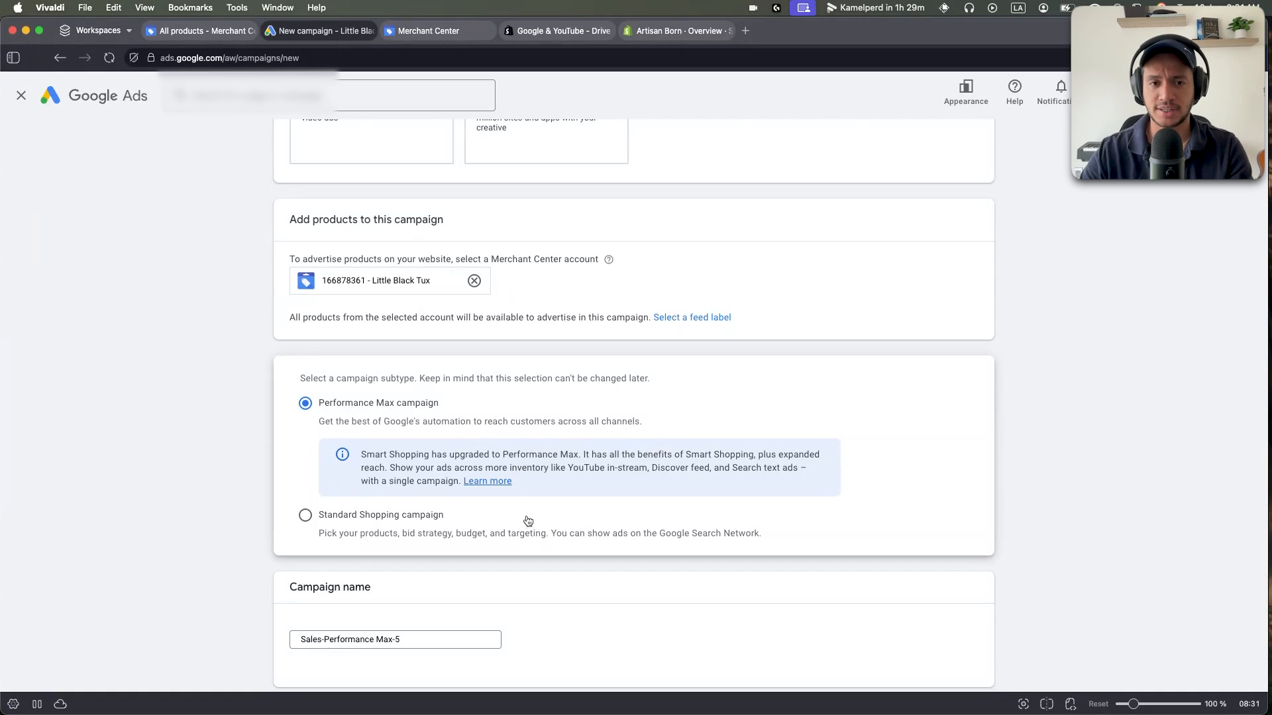
pyautogui.click(335, 520)
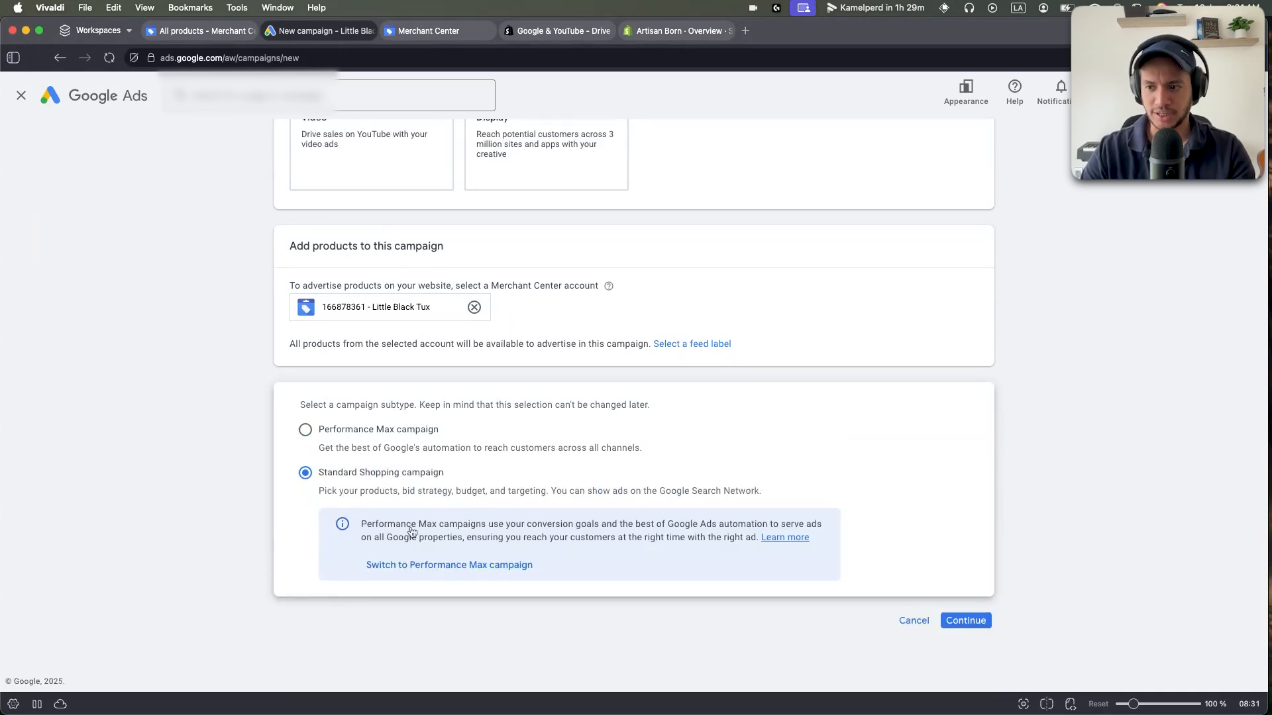
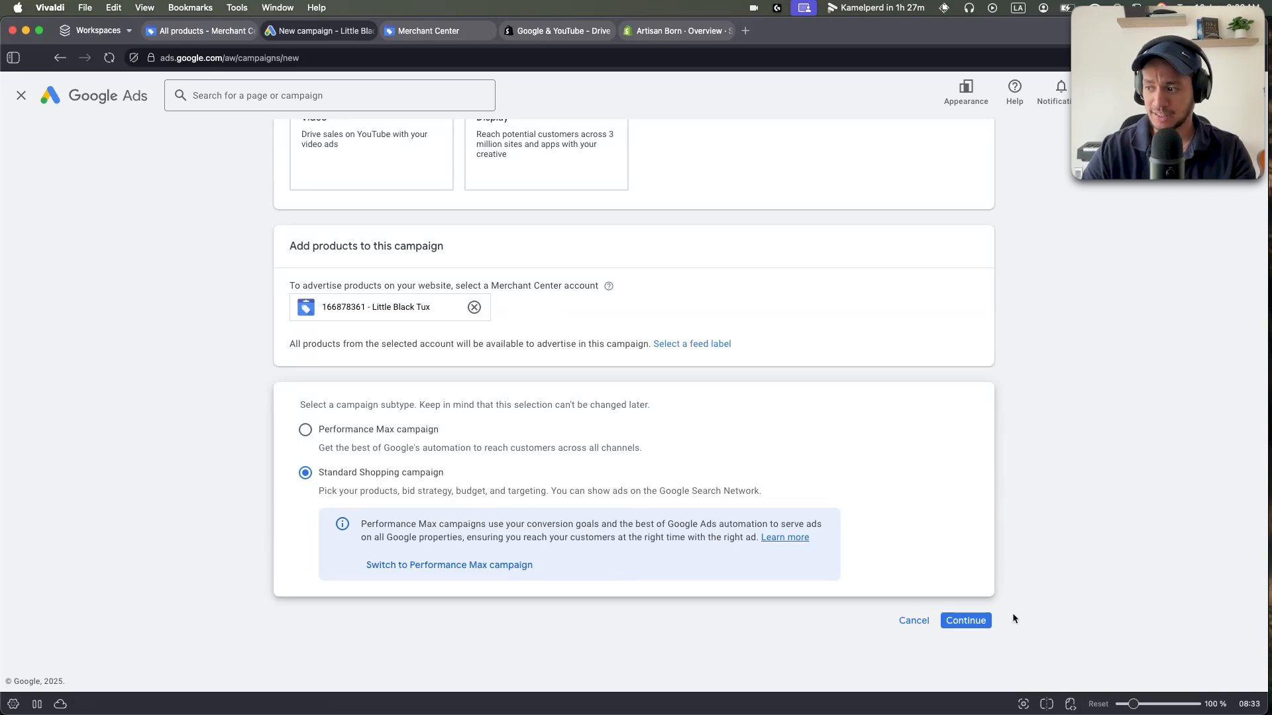
# Confirm Standard Shopping campaign as the subtype and continue to the campaign settings.
pyautogui.moveTo(445, 473); pyautogui.dragTo(306, 477)
pyautogui.click(261, 476)
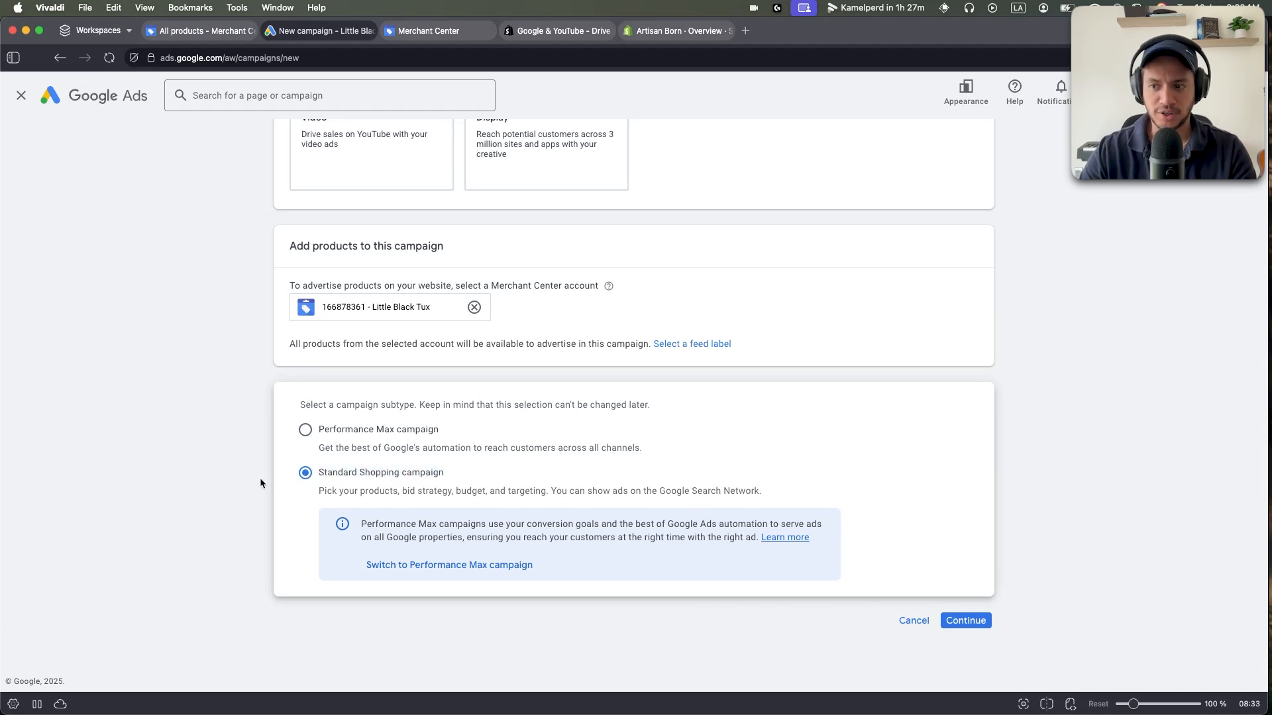
pyautogui.click(979, 621)
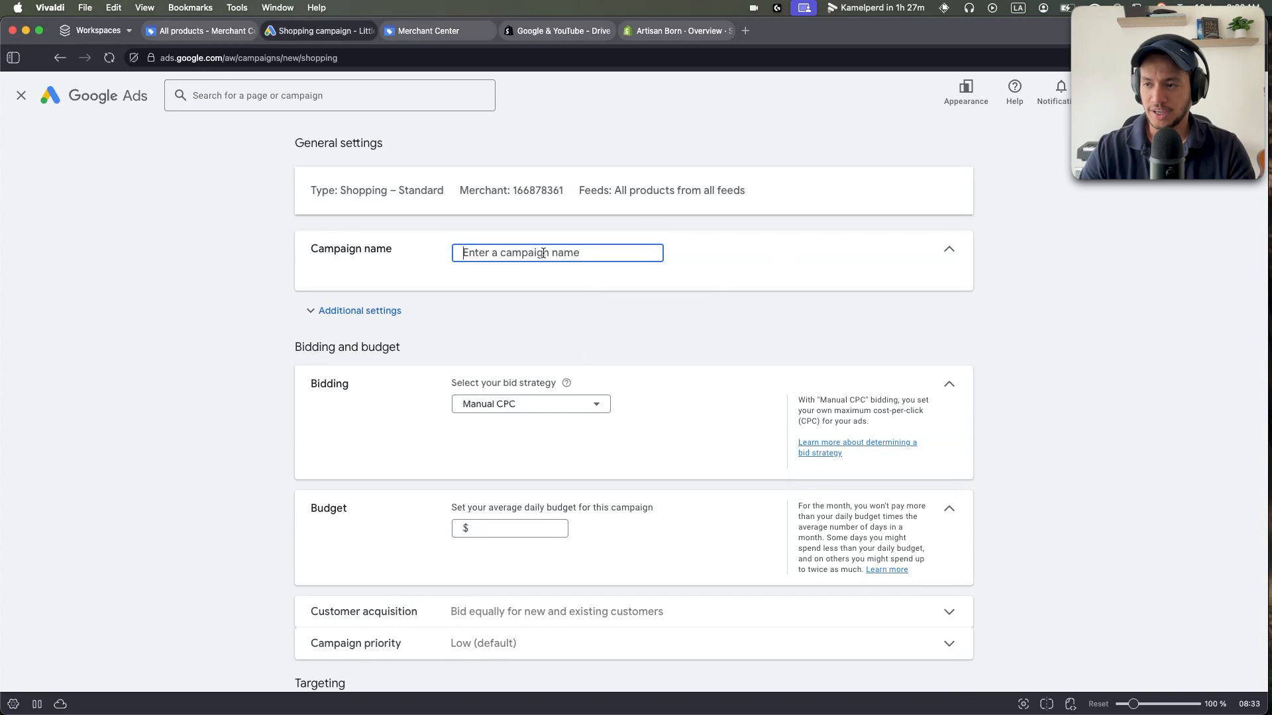
# Name the campaign 'shopping jackets' and reveal its additional settings.
pyautogui.write('sh')
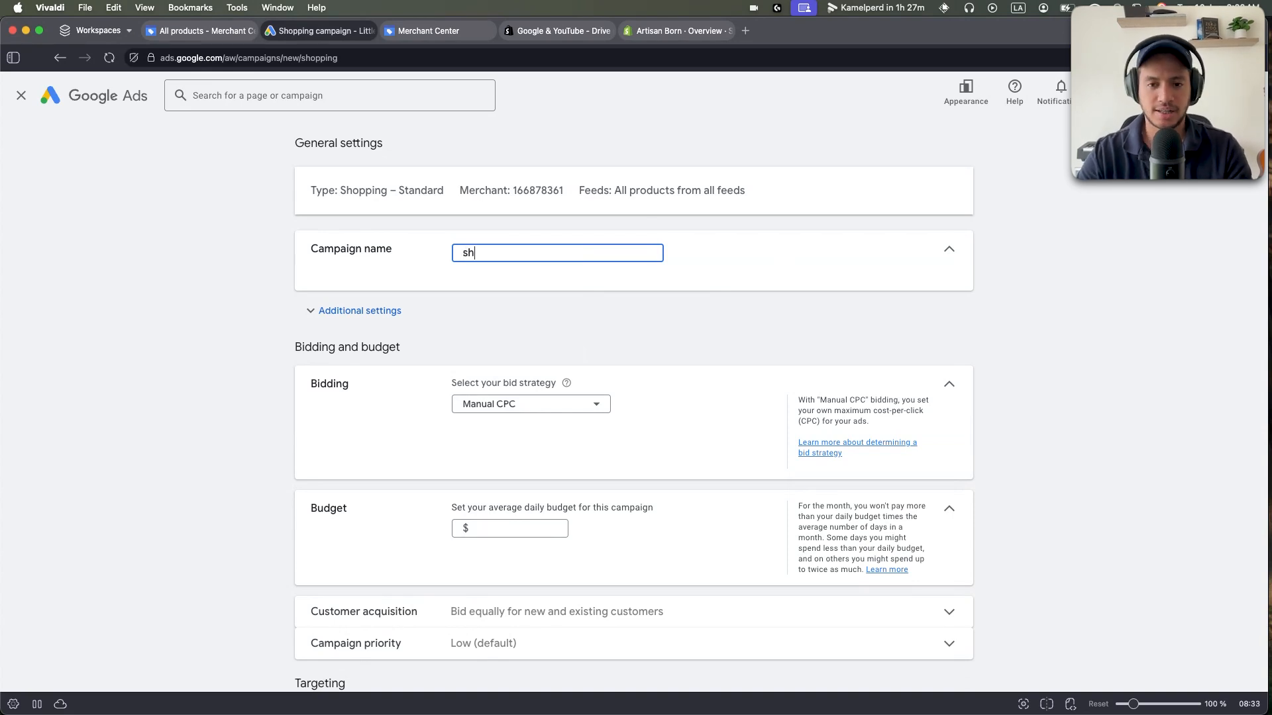
pyautogui.write('opping jackets')
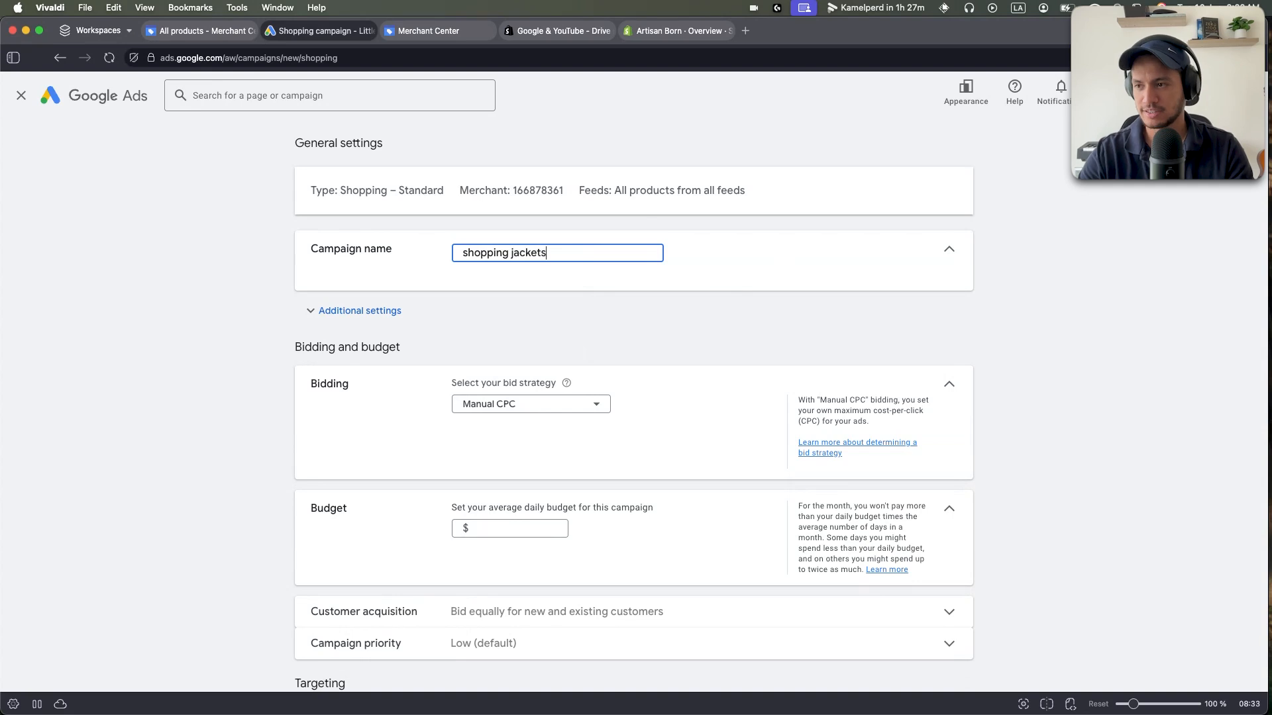
pyautogui.click(359, 311)
pyautogui.moveTo(252, 304); pyautogui.dragTo(244, 387)
pyautogui.click(244, 391)
# Review the bid strategy options and keep Manual CPC.
pyautogui.scroll(-2, 295, 307)
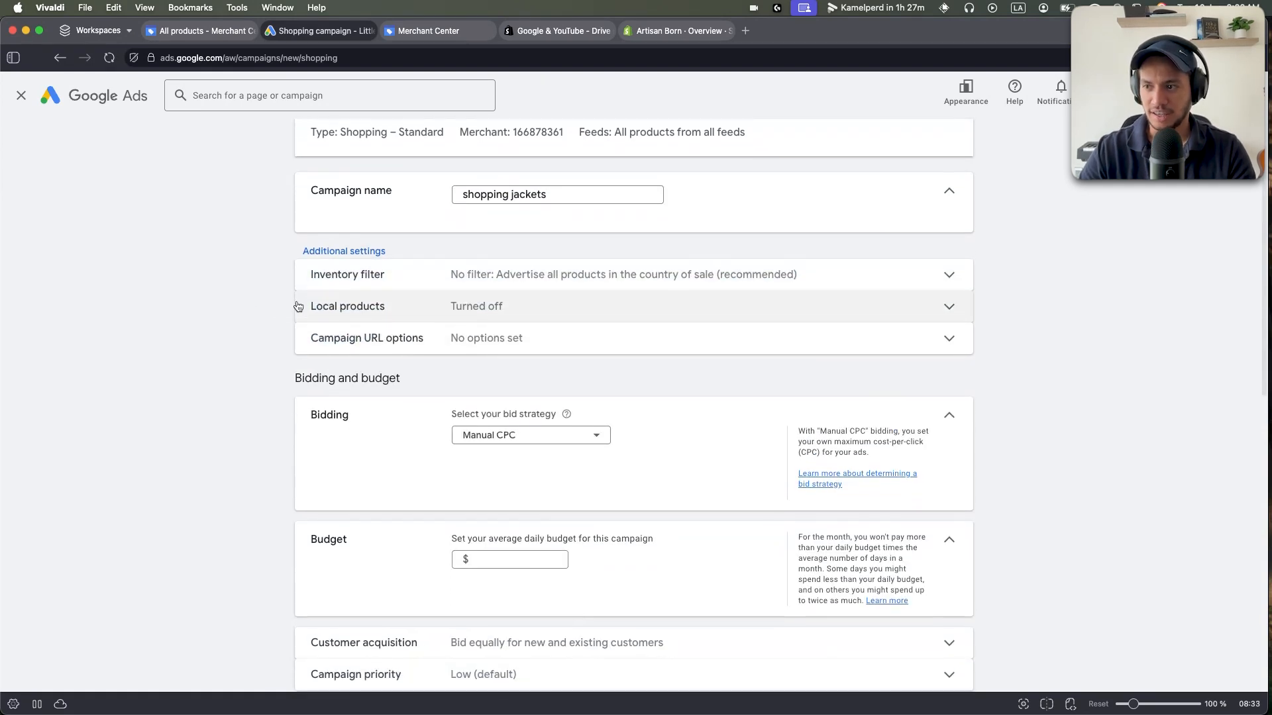
pyautogui.scroll(-3, 312, 289)
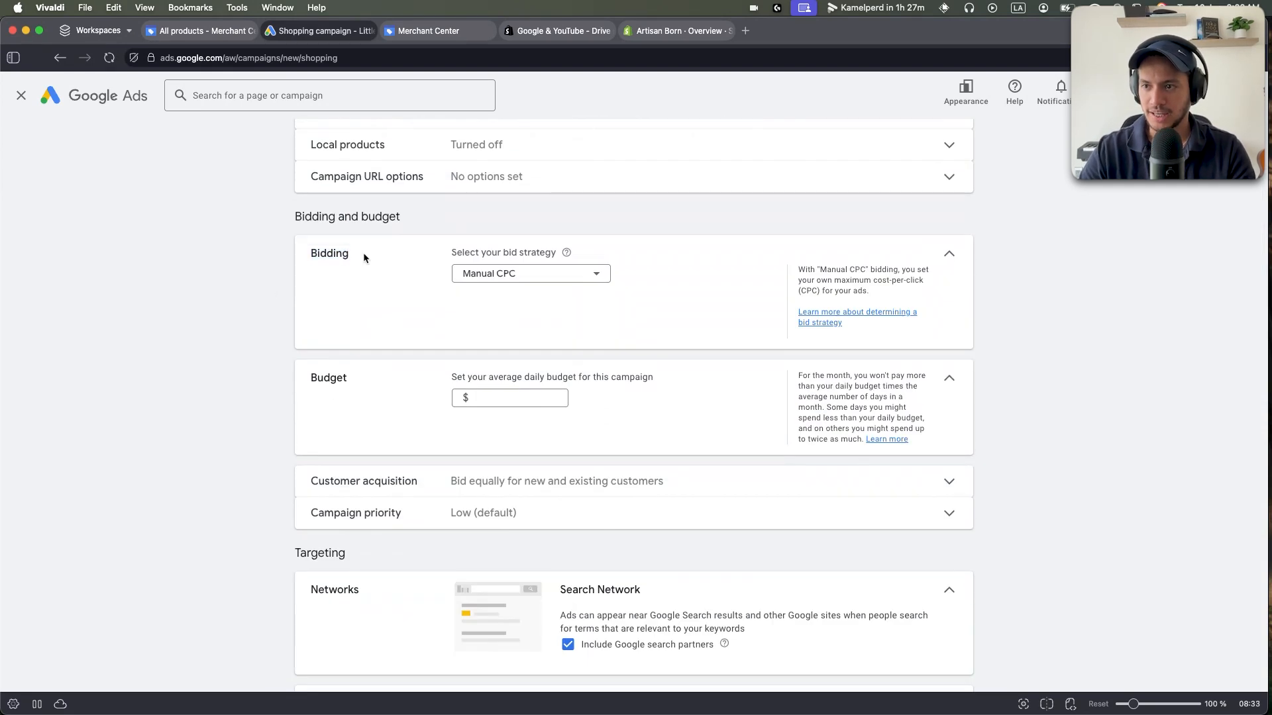
pyautogui.moveTo(452, 253); pyautogui.dragTo(514, 252)
pyautogui.click(567, 274)
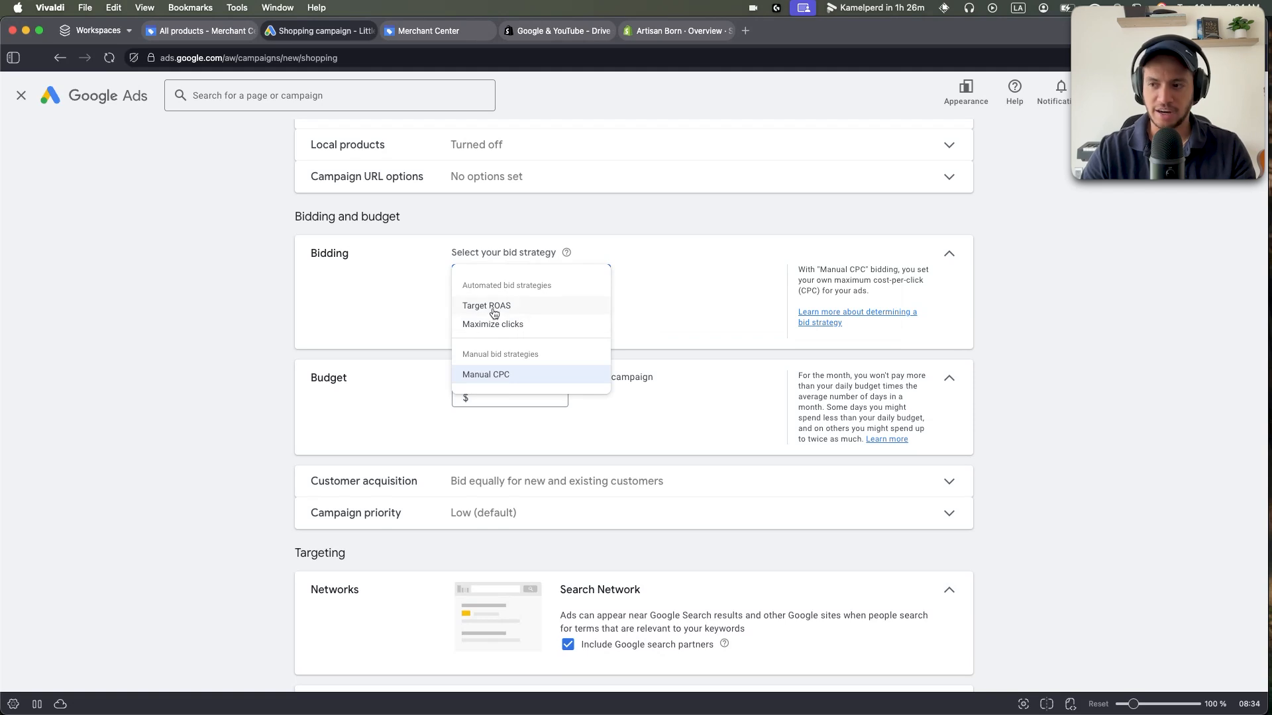
pyautogui.moveTo(517, 310)
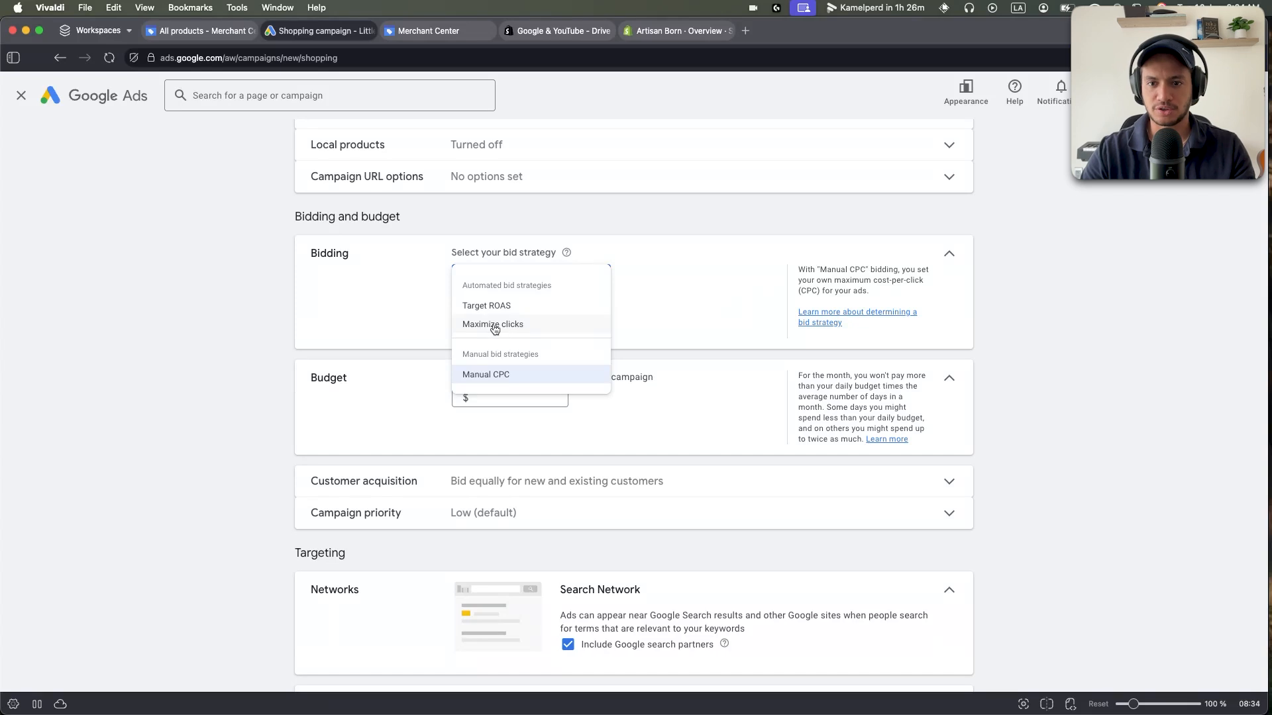
pyautogui.moveTo(499, 373)
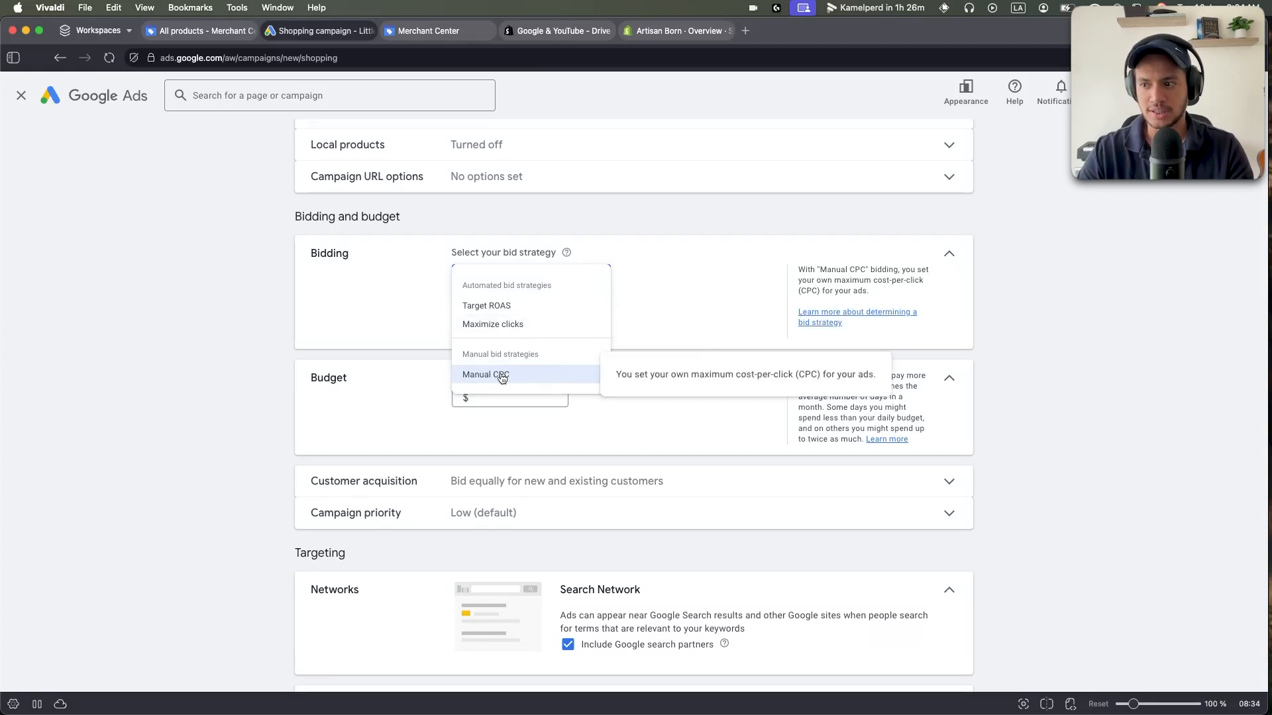
pyautogui.click(501, 376)
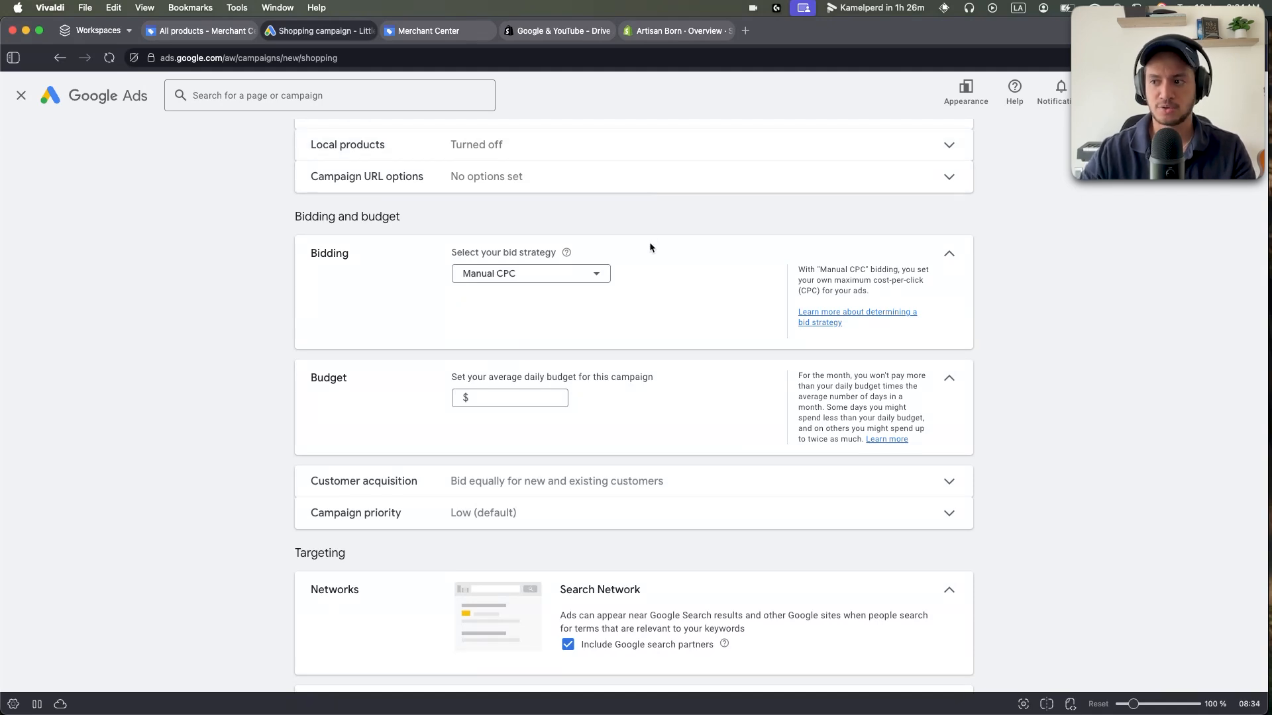
# Set the campaign's average daily budget to $25.
pyautogui.scroll(-2, 447, 301)
pyautogui.click(500, 336)
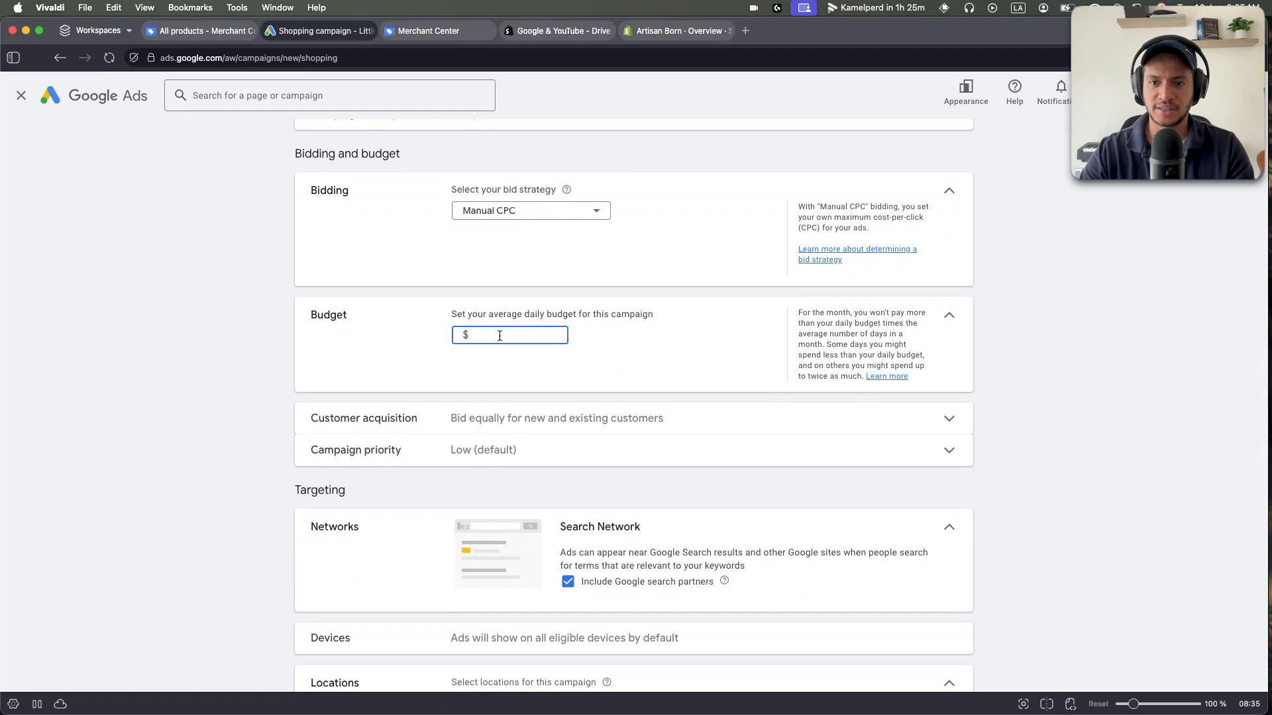
pyautogui.write('25')
pyautogui.click(511, 375)
pyautogui.click(496, 334)
pyautogui.moveTo(496, 334); pyautogui.dragTo(471, 340)
pyautogui.click(527, 364)
pyautogui.click(535, 362)
pyautogui.scroll(-2, 464, 318)
pyautogui.moveTo(520, 279); pyautogui.dragTo(455, 285)
pyautogui.click(581, 311)
# Expand customer acquisition and leave bidding for new customers turned off.
pyautogui.scroll(-1, 471, 297)
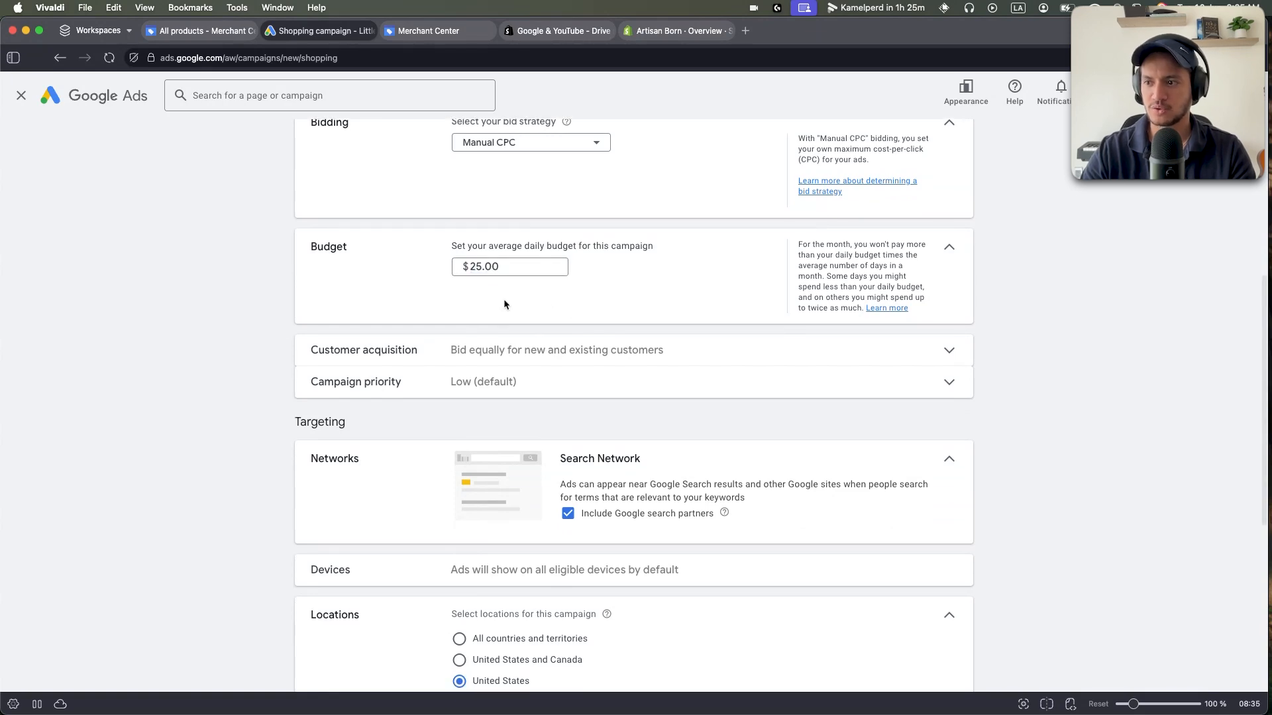
pyautogui.scroll(-2, 497, 309)
pyautogui.click(464, 319)
pyautogui.moveTo(309, 287); pyautogui.dragTo(424, 286)
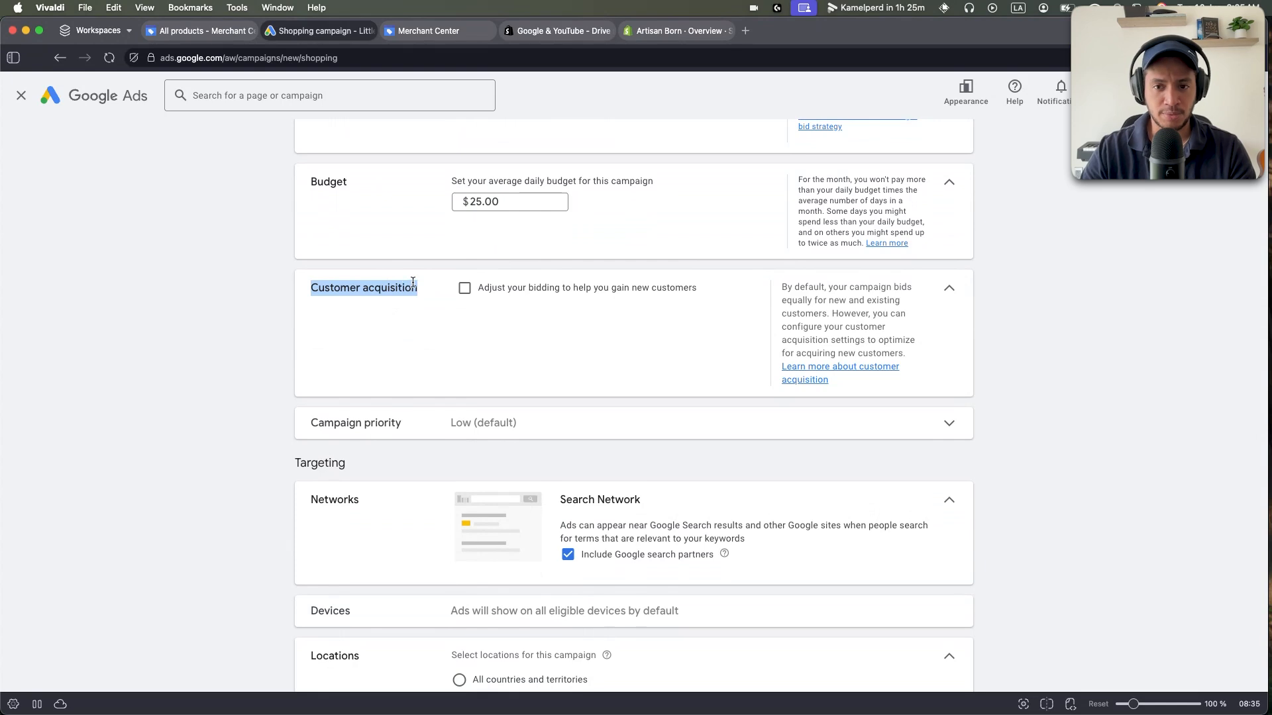
pyautogui.click(465, 290)
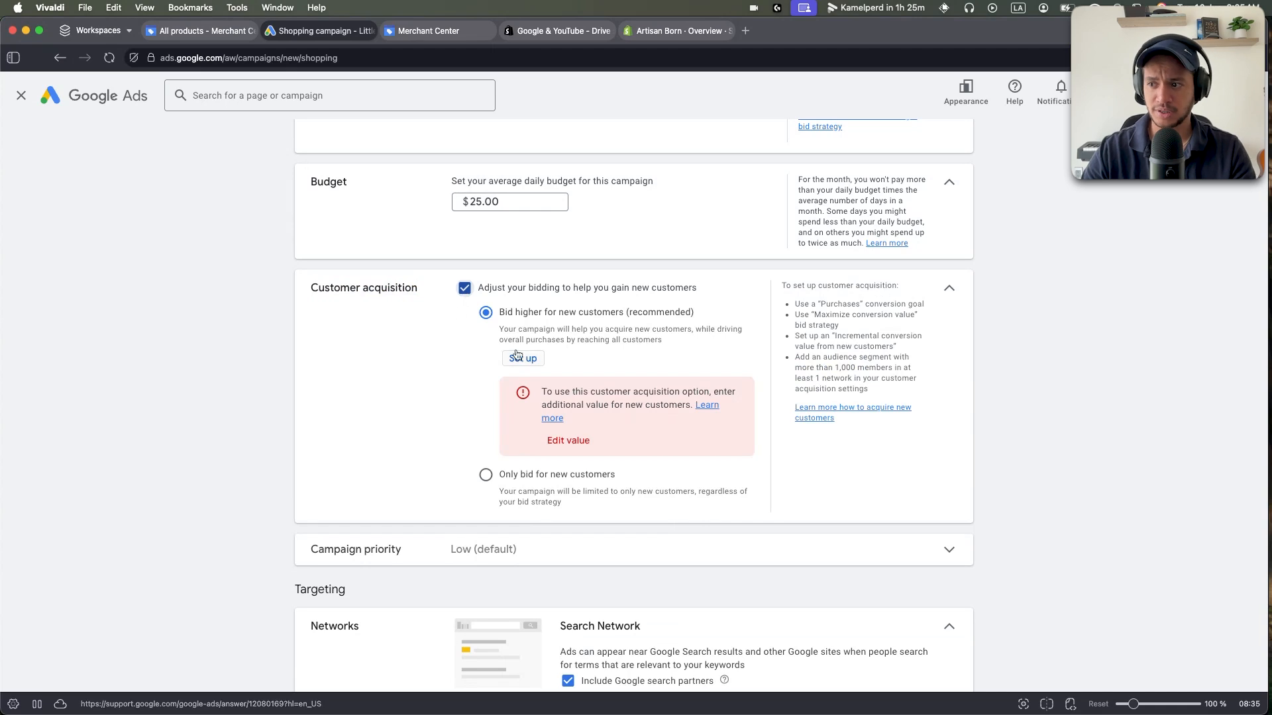
pyautogui.moveTo(310, 290); pyautogui.dragTo(401, 291)
pyautogui.click(464, 289)
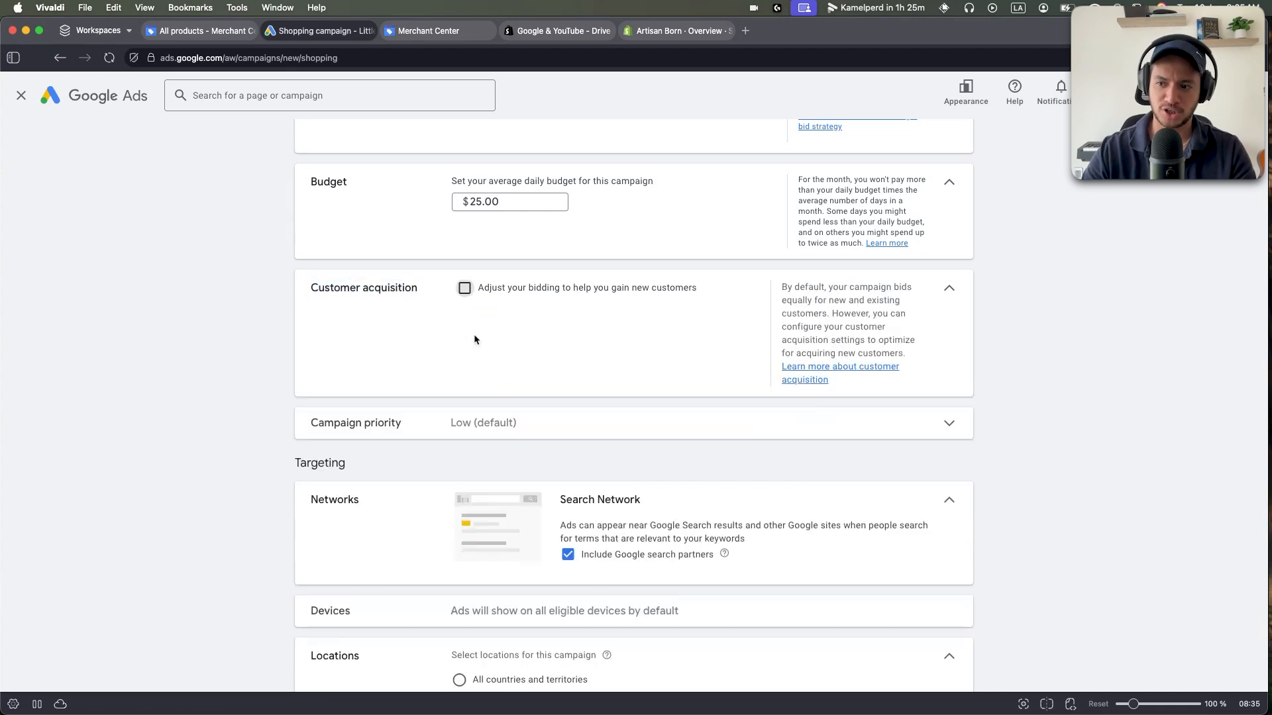
# Expand campaign priority and keep it at Low (default).
pyautogui.scroll(-1, 490, 305)
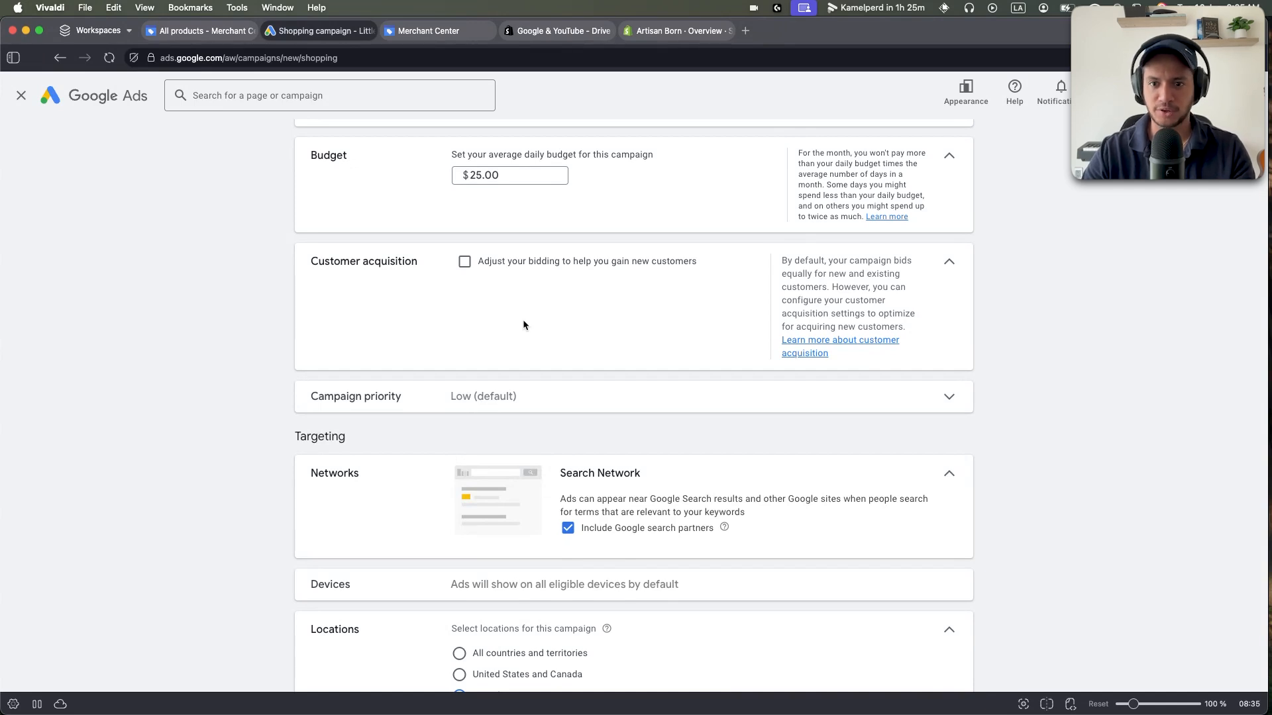
pyautogui.scroll(-3, 490, 331)
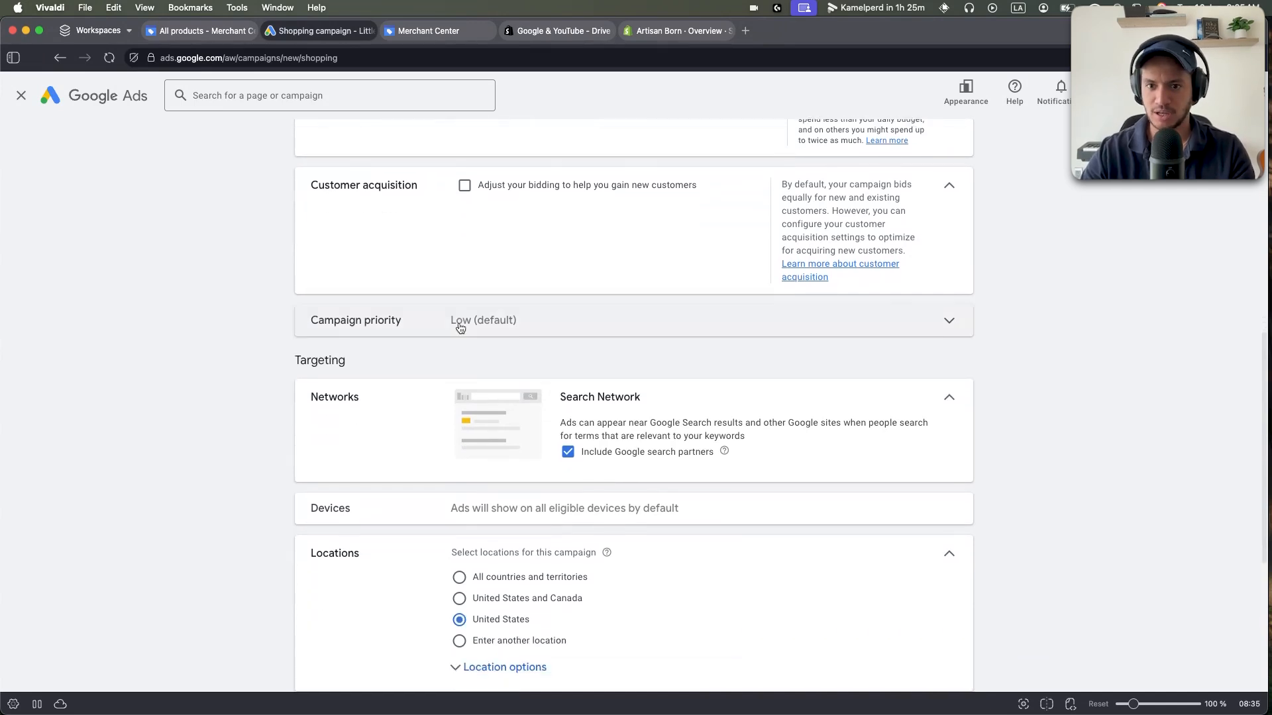
pyautogui.click(408, 319)
pyautogui.moveTo(308, 288); pyautogui.dragTo(441, 292)
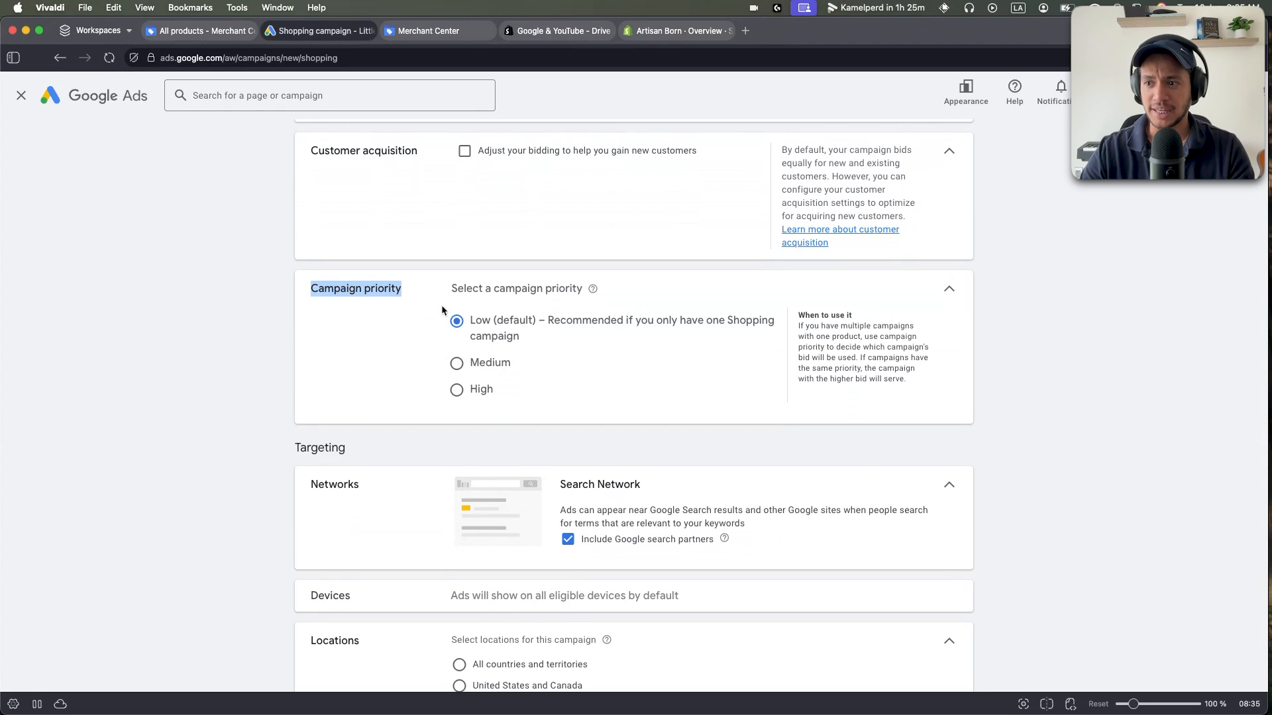
pyautogui.click(401, 316)
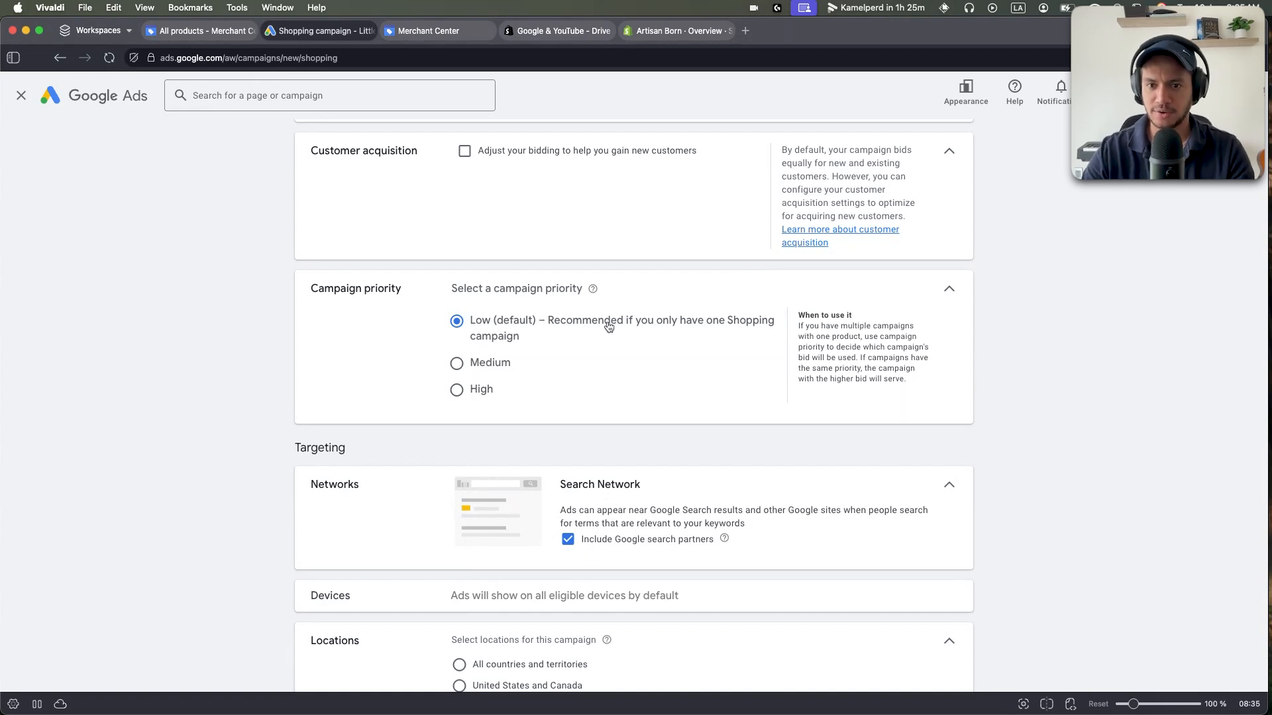
# Exclude Google search partners from the networks and keep ads showing on all devices.
pyautogui.scroll(-1, 529, 317)
pyautogui.scroll(-2, 550, 324)
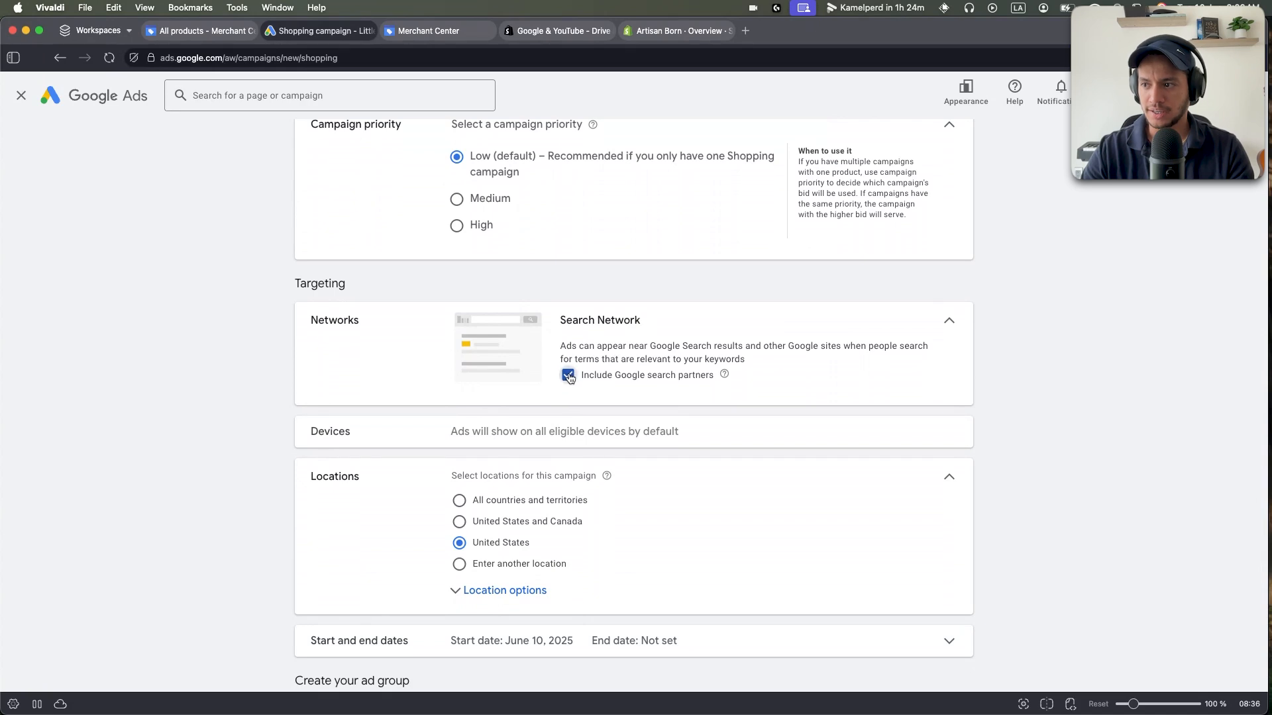
pyautogui.click(568, 375)
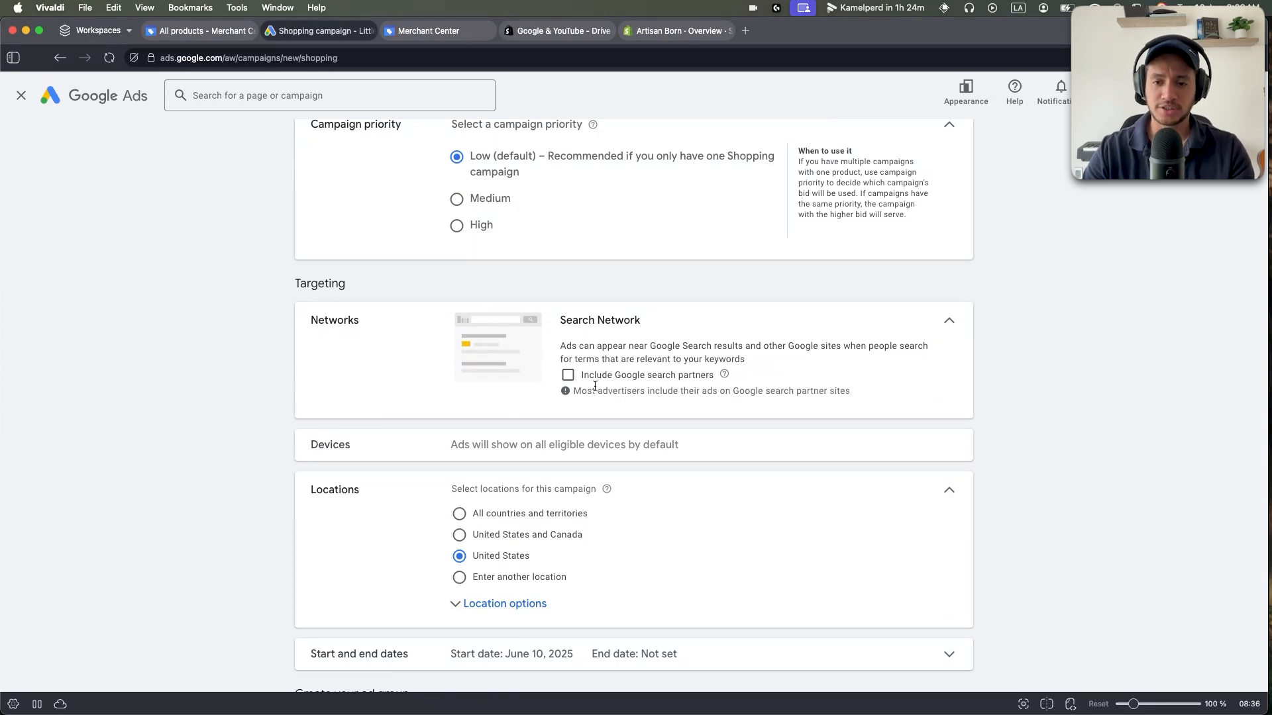
pyautogui.scroll(-4, 485, 409)
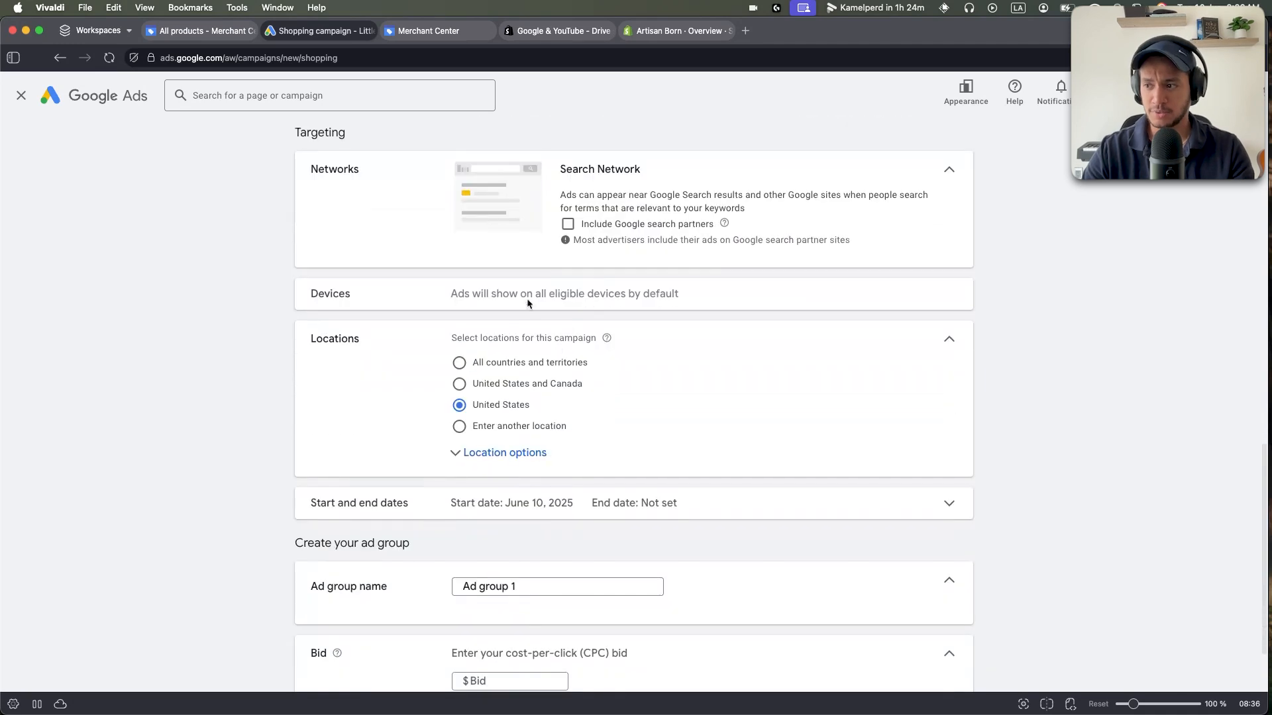
pyautogui.moveTo(451, 295); pyautogui.dragTo(534, 295)
pyautogui.click(550, 295)
pyautogui.moveTo(316, 298); pyautogui.dragTo(529, 296)
pyautogui.click(454, 297)
pyautogui.scroll(-1, 485, 288)
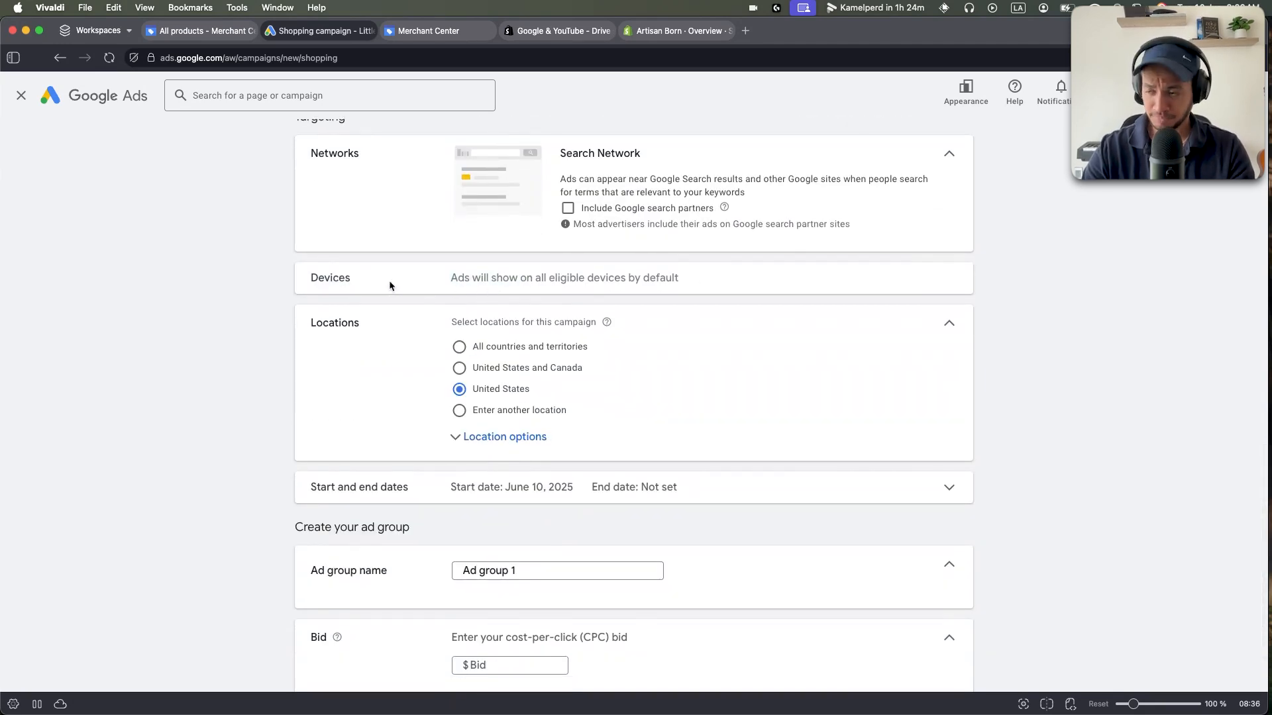
pyautogui.moveTo(390, 286); pyautogui.dragTo(706, 278)
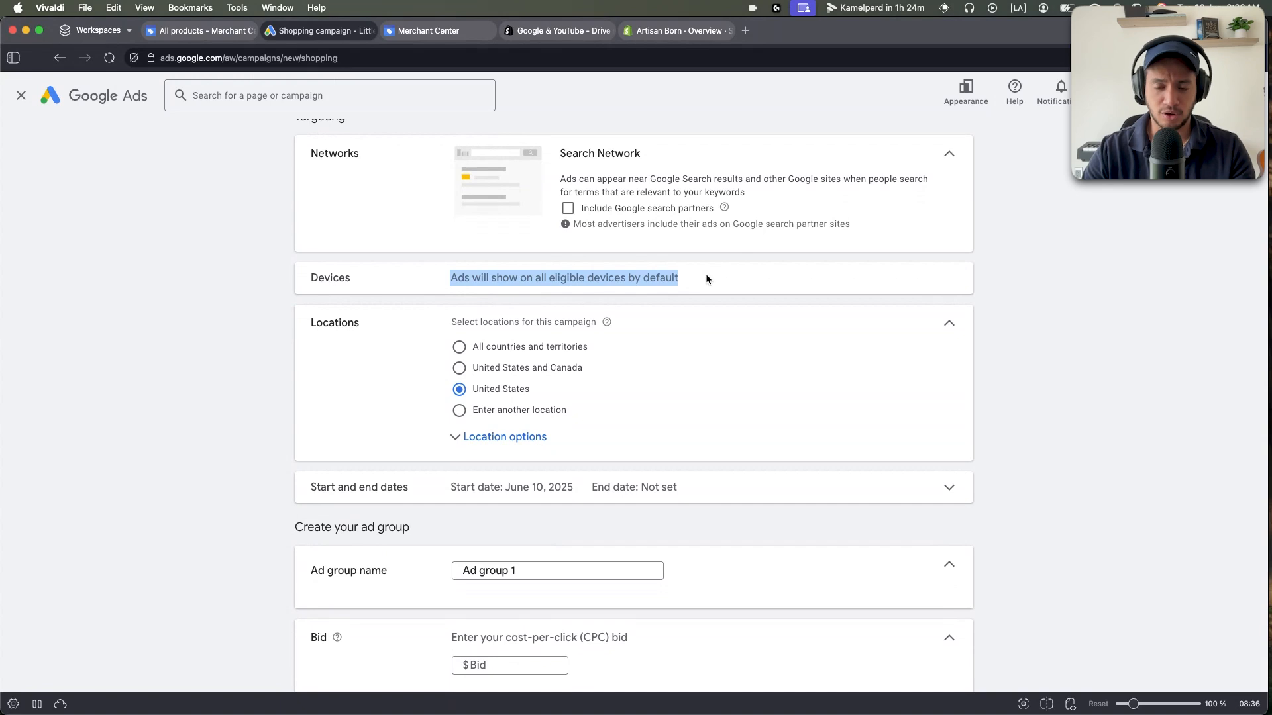
pyautogui.click(551, 296)
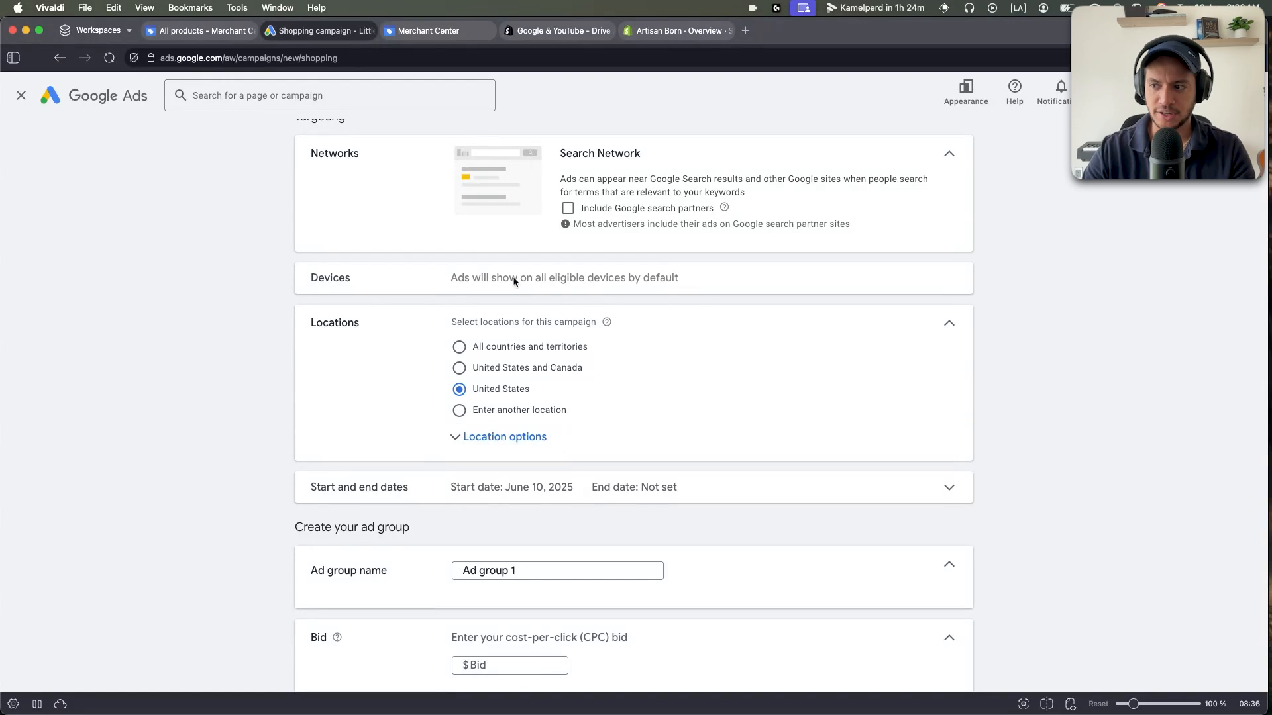
# Set location targeting to 'Presence: People in or regularly in your included locations'.
pyautogui.scroll(-1, 531, 287)
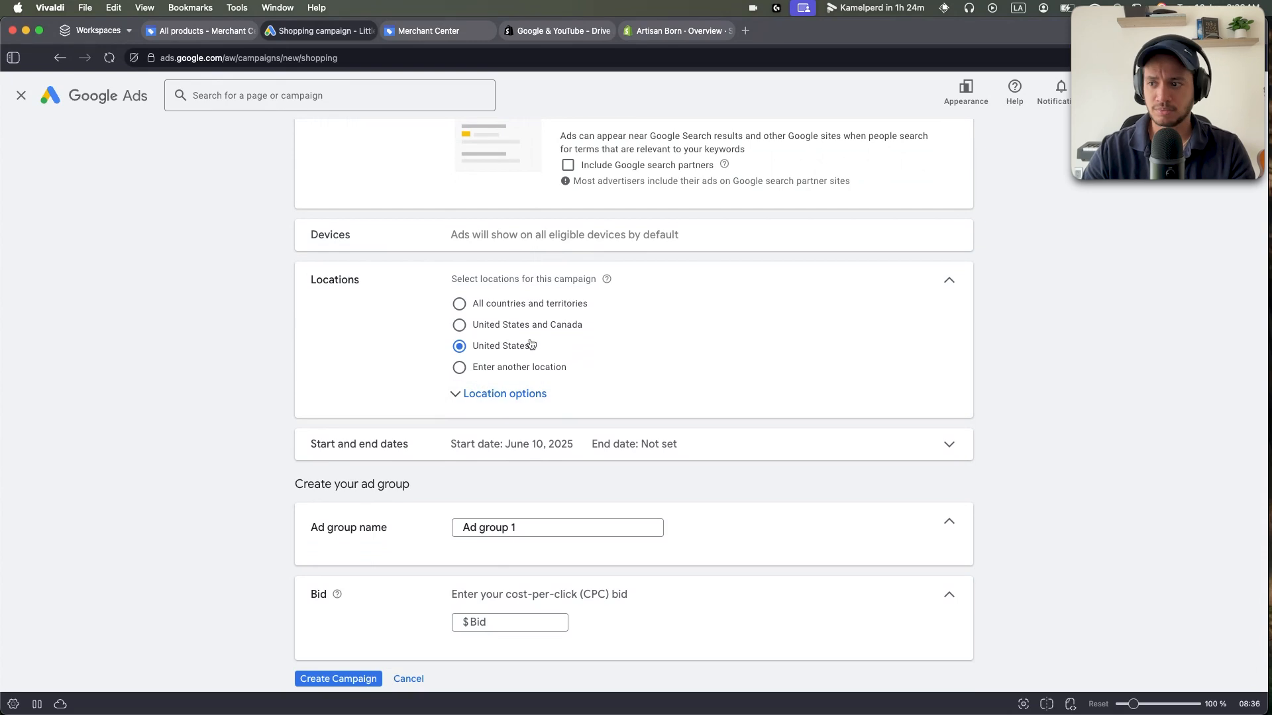
pyautogui.scroll(-2, 524, 351)
pyautogui.click(477, 372)
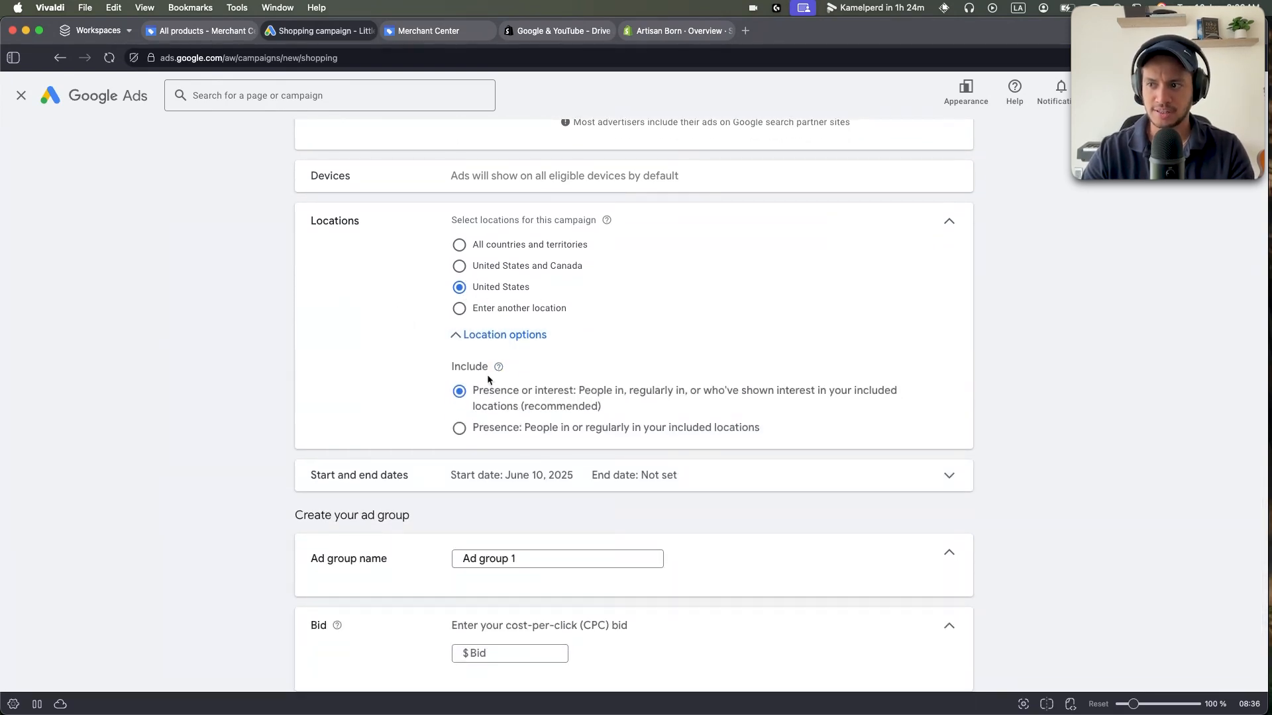
pyautogui.moveTo(445, 368); pyautogui.dragTo(487, 364)
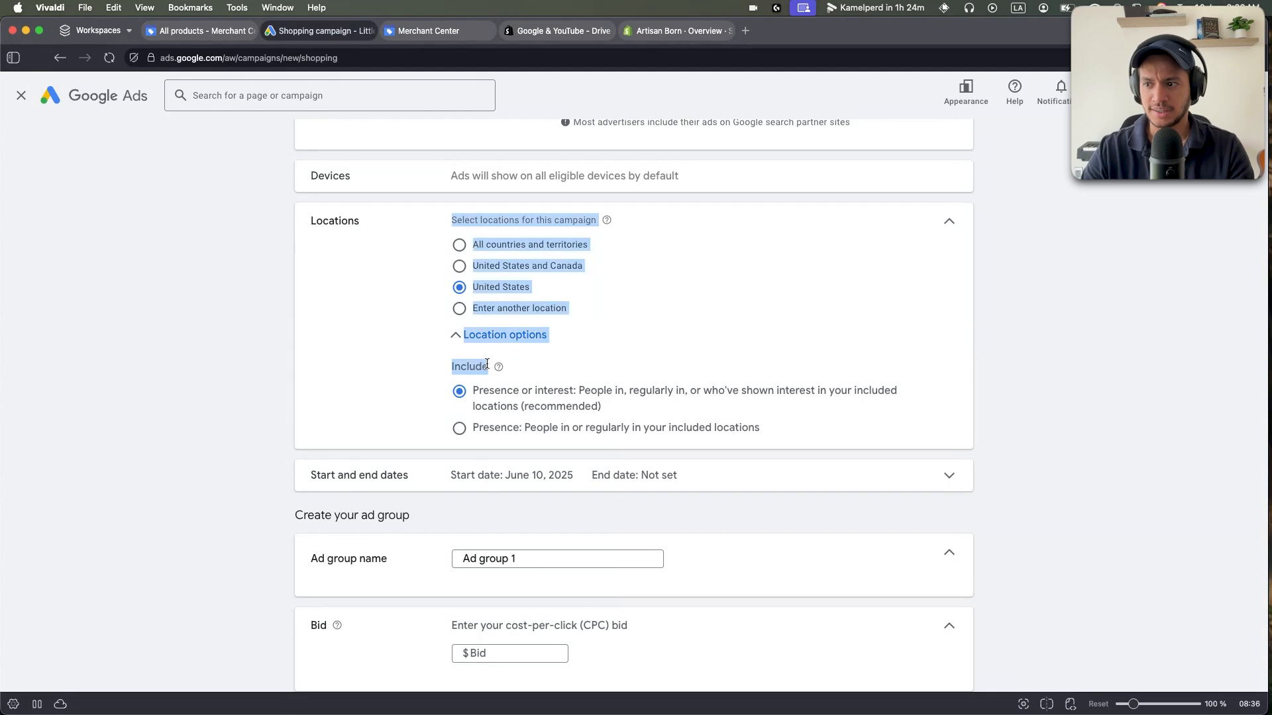
pyautogui.doubleClick(475, 368)
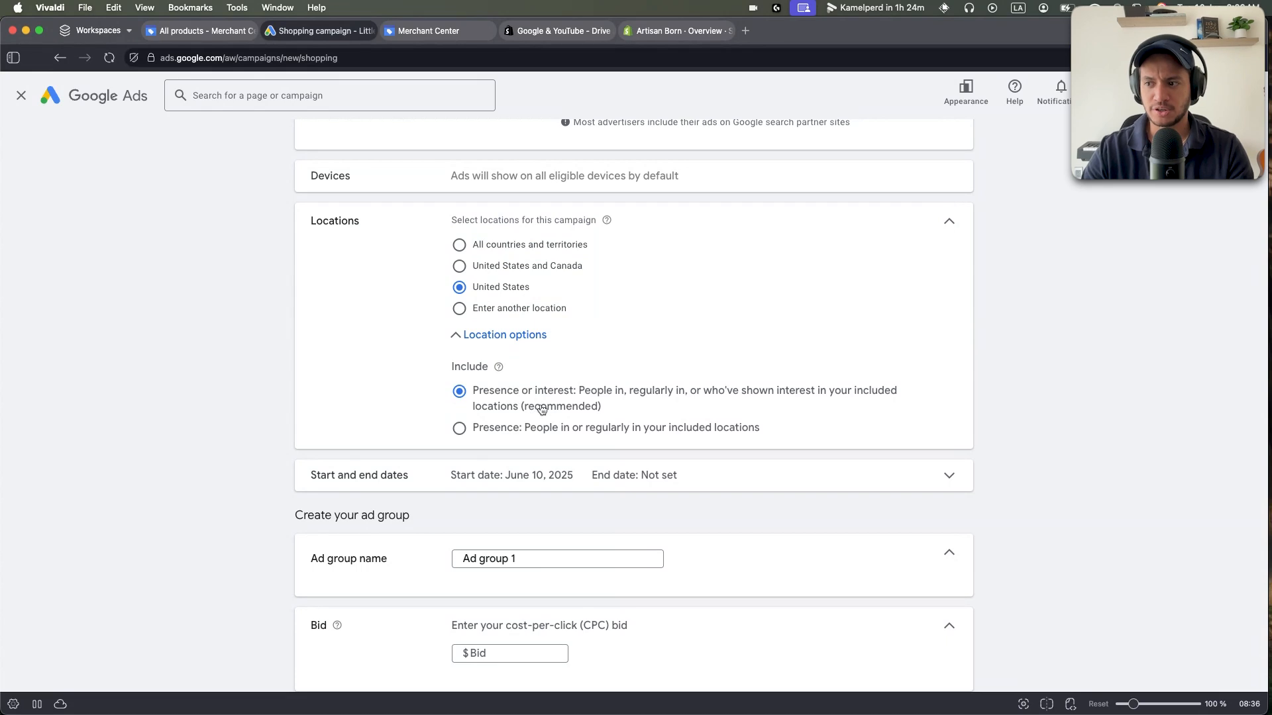
pyautogui.click(492, 432)
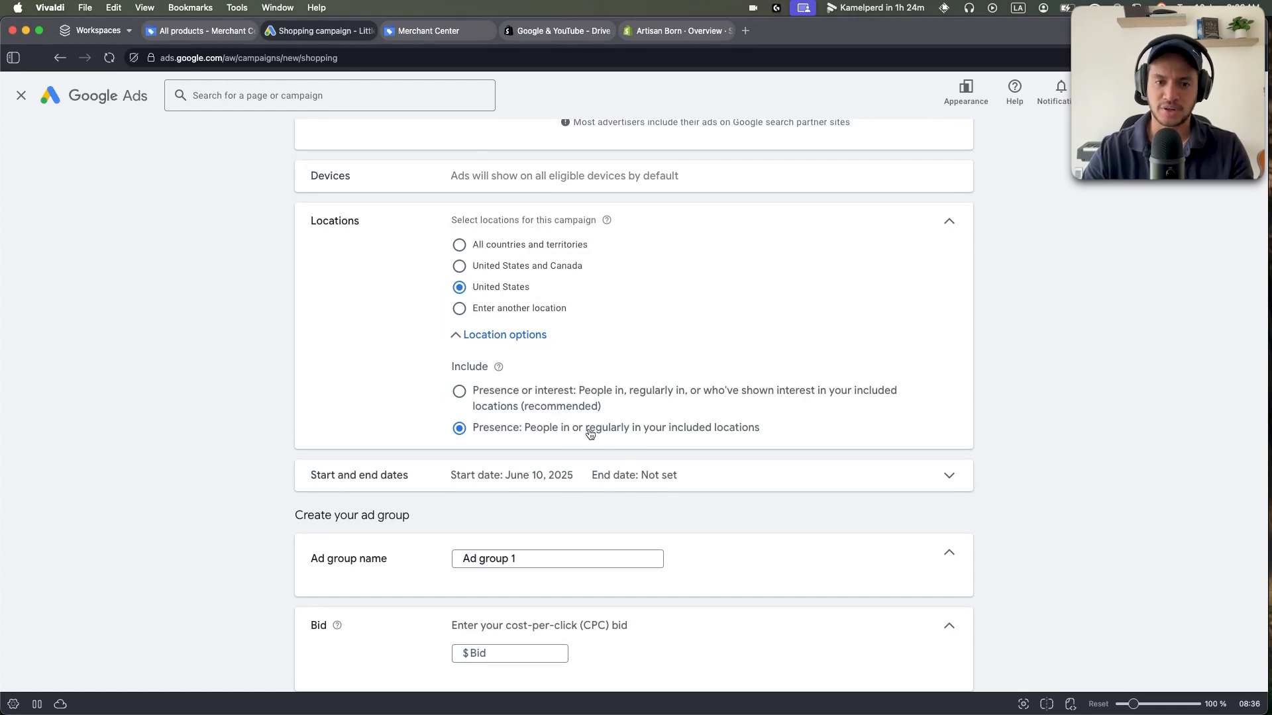
pyautogui.click(481, 394)
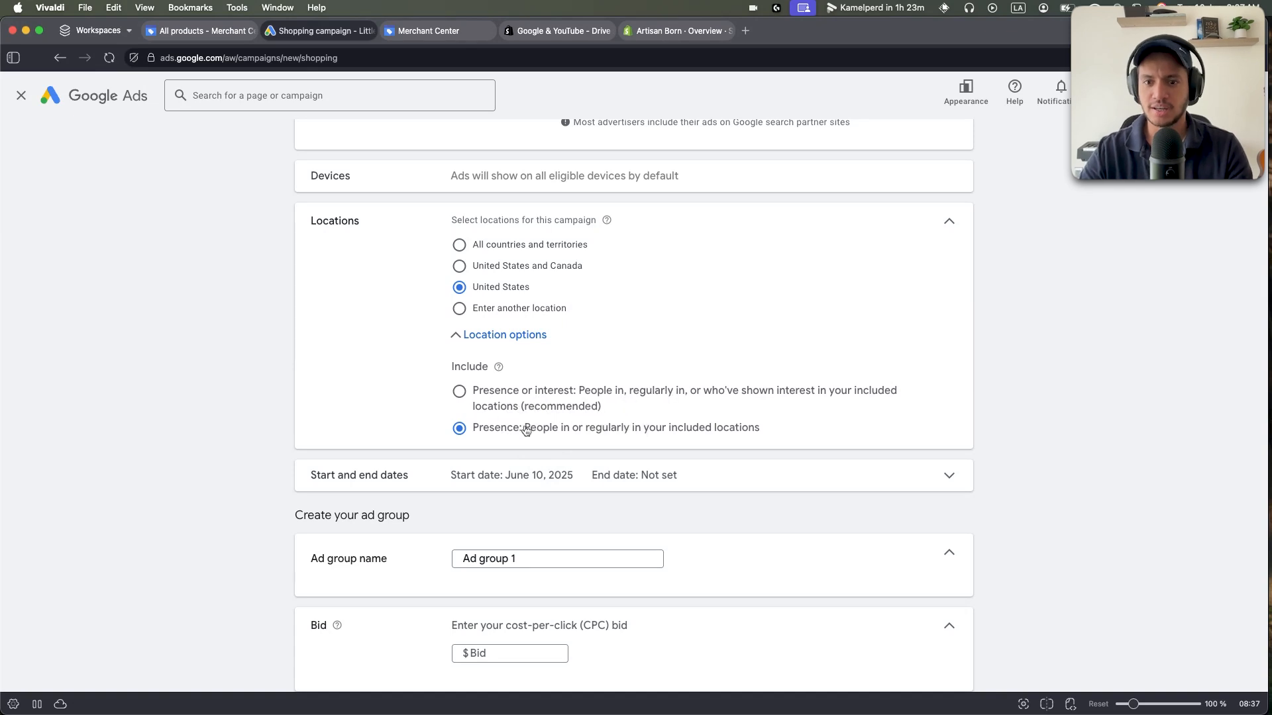
# Rename the ad group to 'jackets' and give it a $1 bid.
pyautogui.scroll(-2, 338, 394)
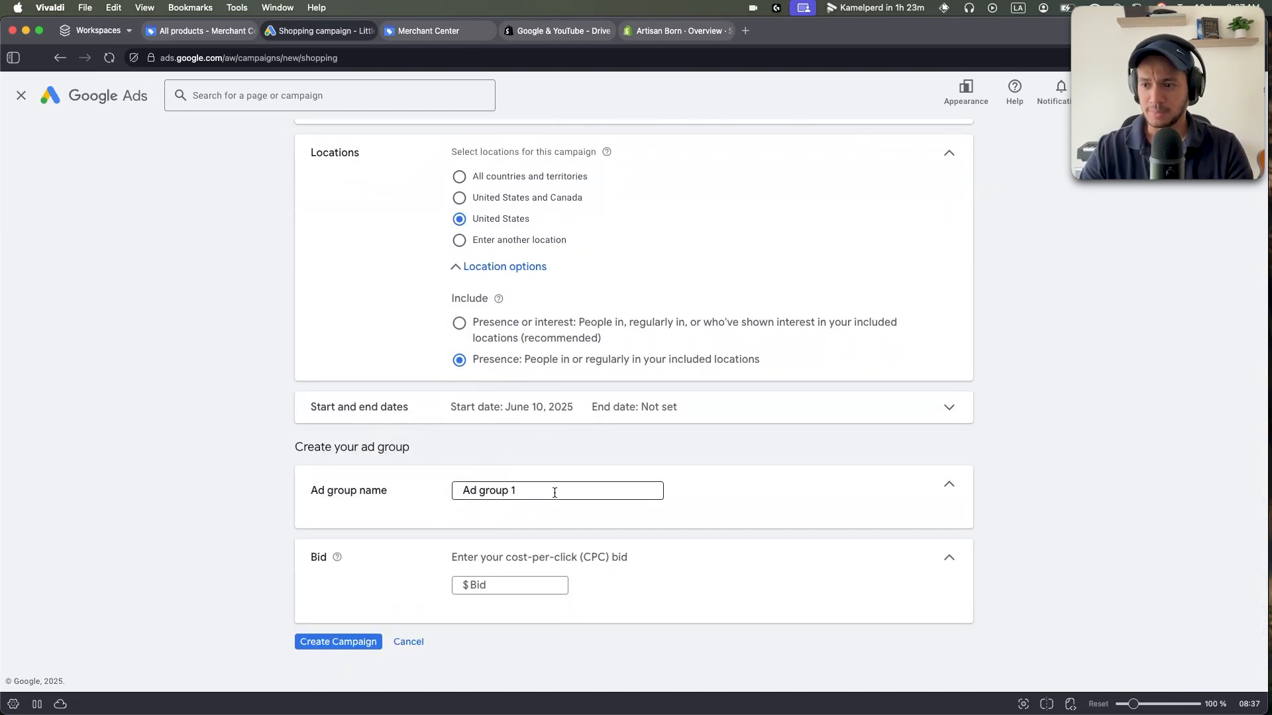
pyautogui.moveTo(554, 489); pyautogui.dragTo(432, 480)
pyautogui.write('jacke')
pyautogui.click(500, 584)
pyautogui.write('1')
pyautogui.moveTo(491, 575); pyautogui.dragTo(717, 594)
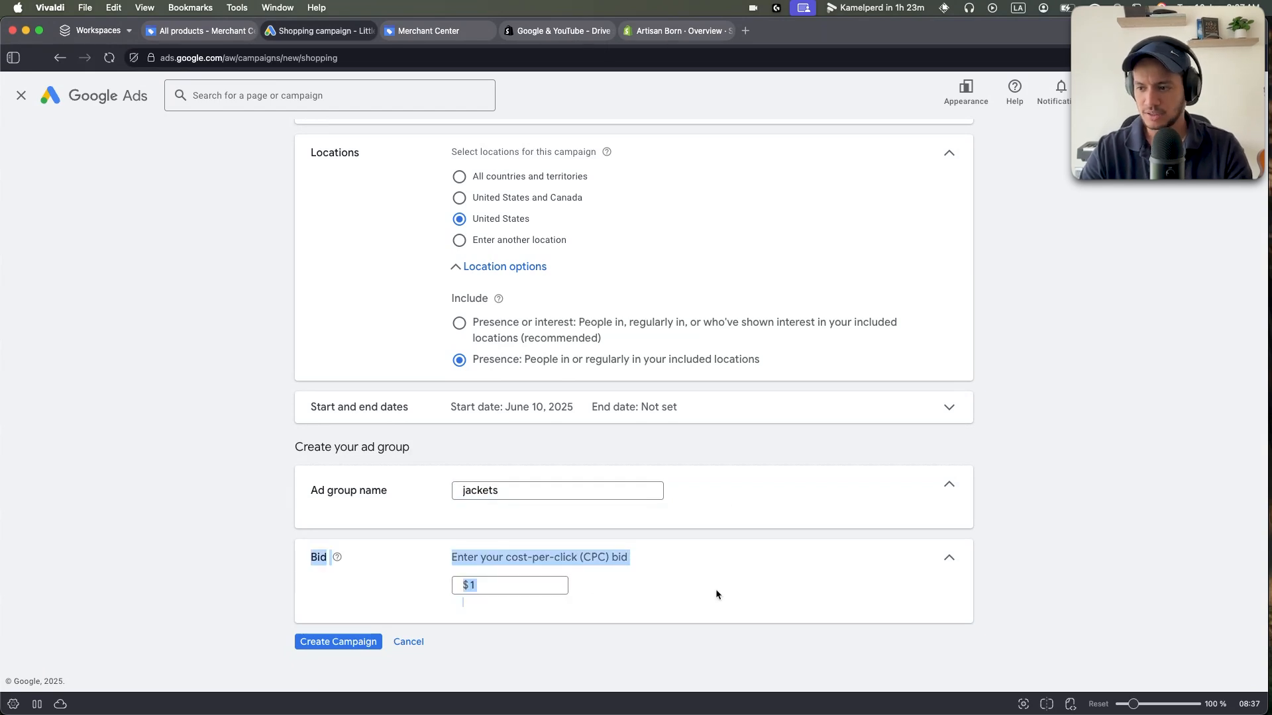
pyautogui.scroll(1, 377, 603)
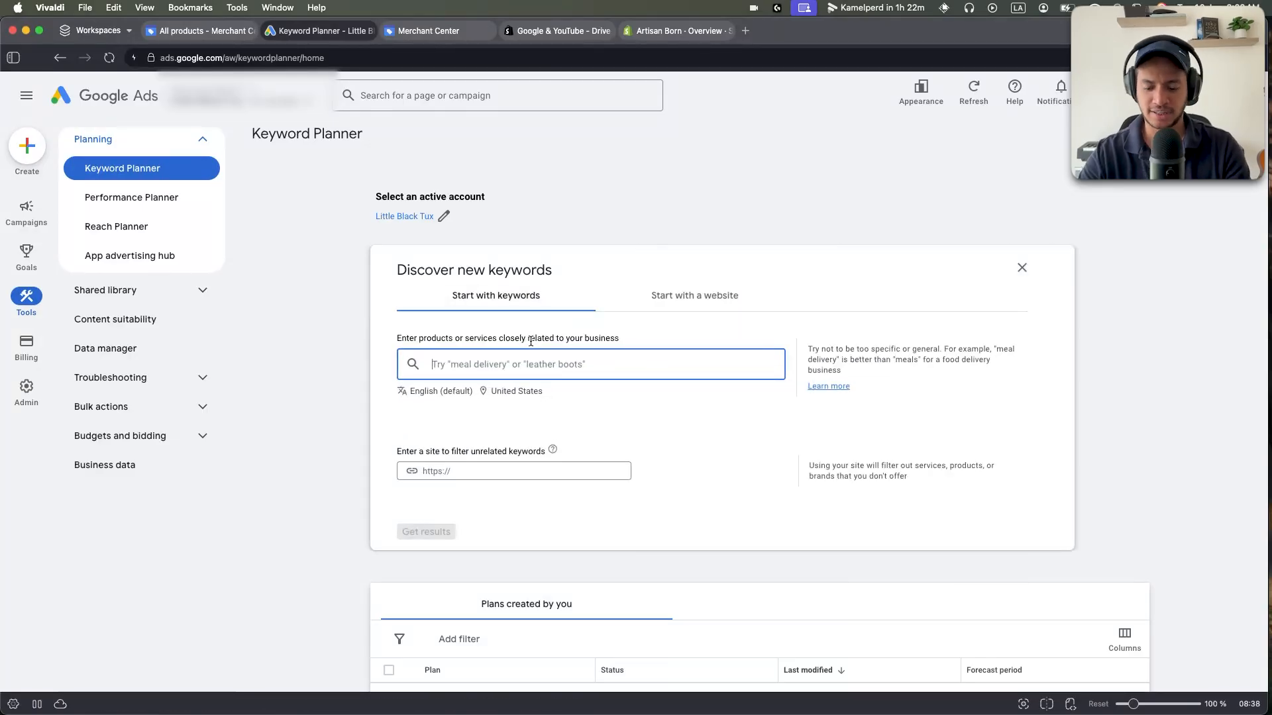
# Get keyword ideas for 'jackets' and note its $0.57 low-range top-of-page bid.
pyautogui.write('jackets')
pyautogui.press('Return')
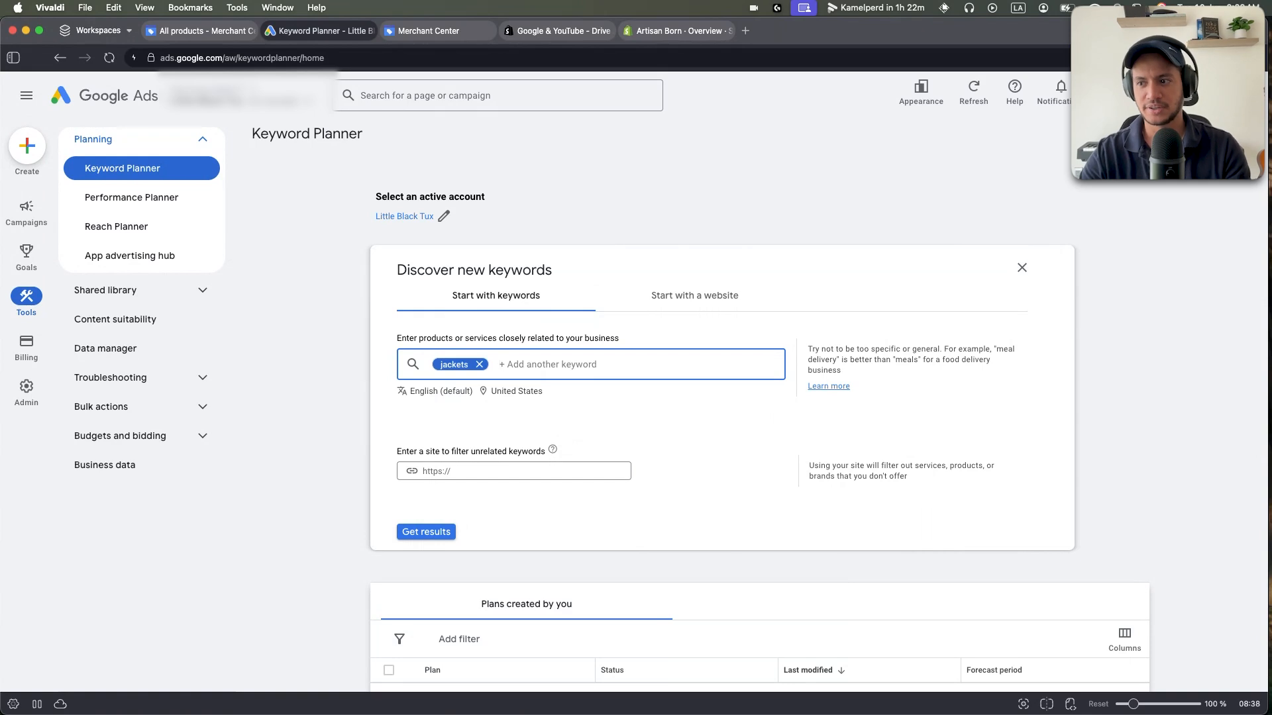
pyautogui.click(424, 534)
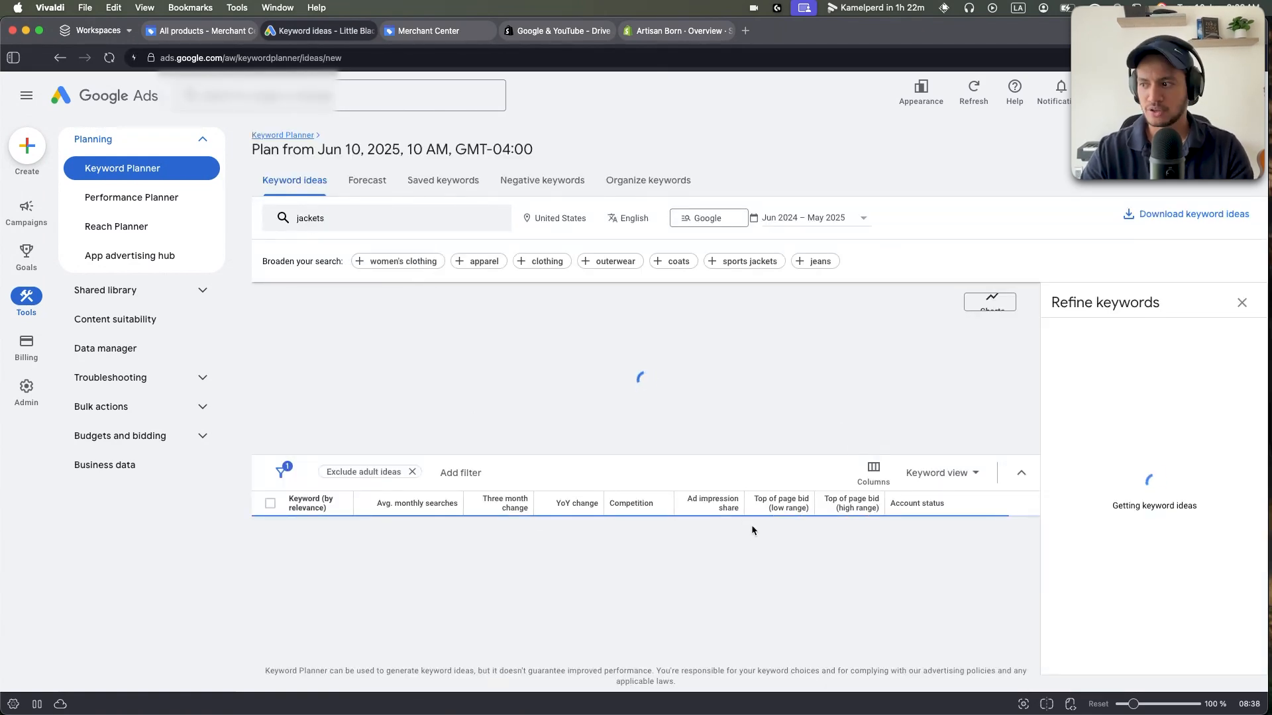
pyautogui.moveTo(800, 511)
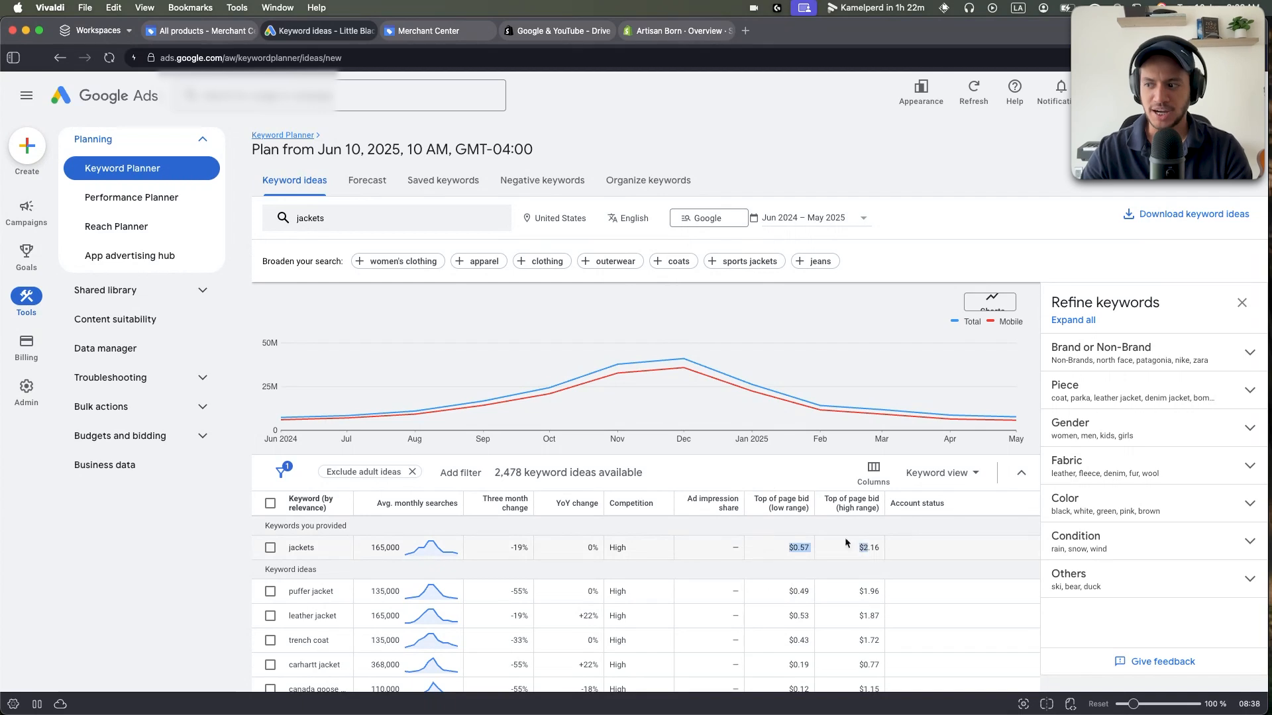
pyautogui.click(806, 547)
pyautogui.moveTo(768, 546); pyautogui.dragTo(860, 545)
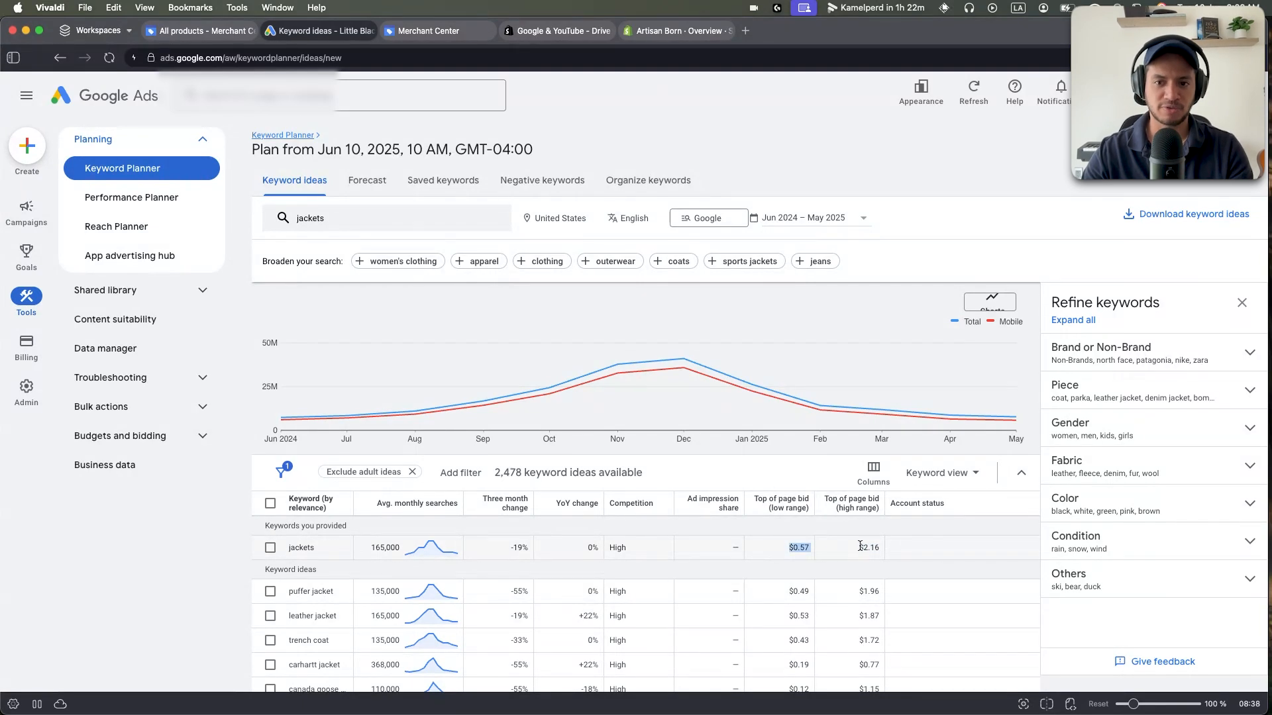
# Review the jackets top-of-page bid range, up to the $2.16 high-range bid.
pyautogui.scroll(-2, 874, 545)
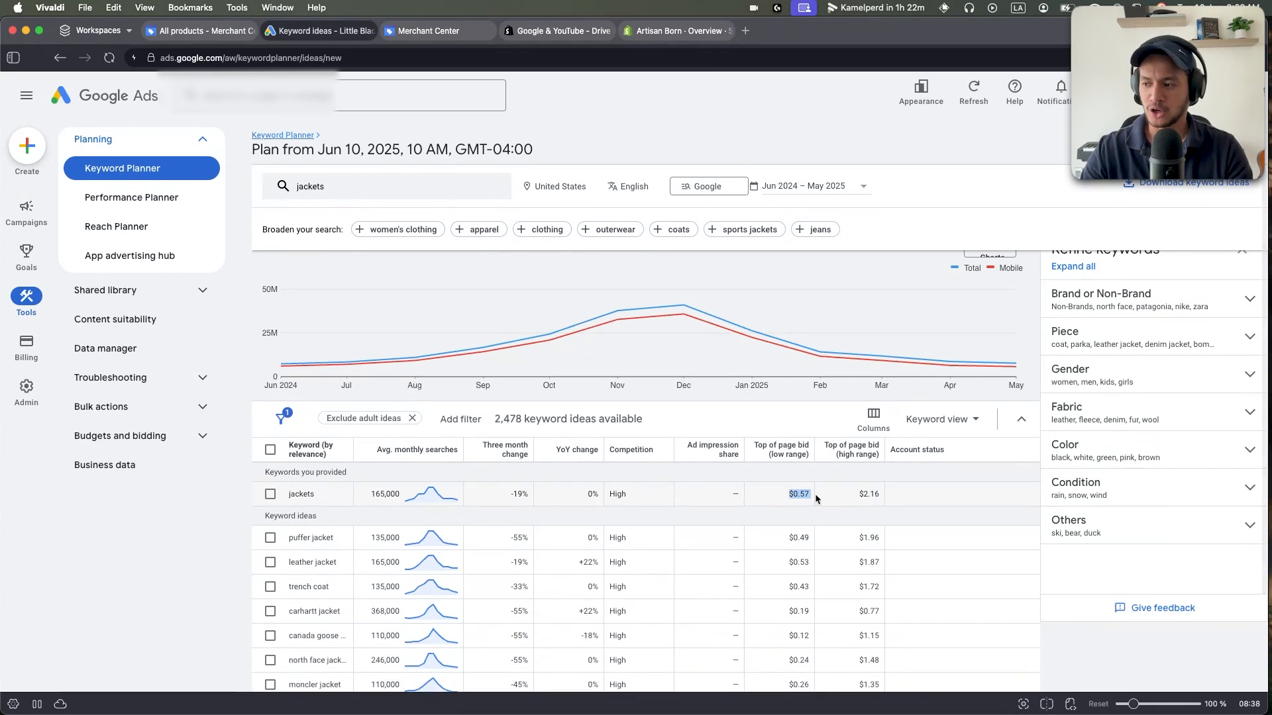
pyautogui.click(780, 495)
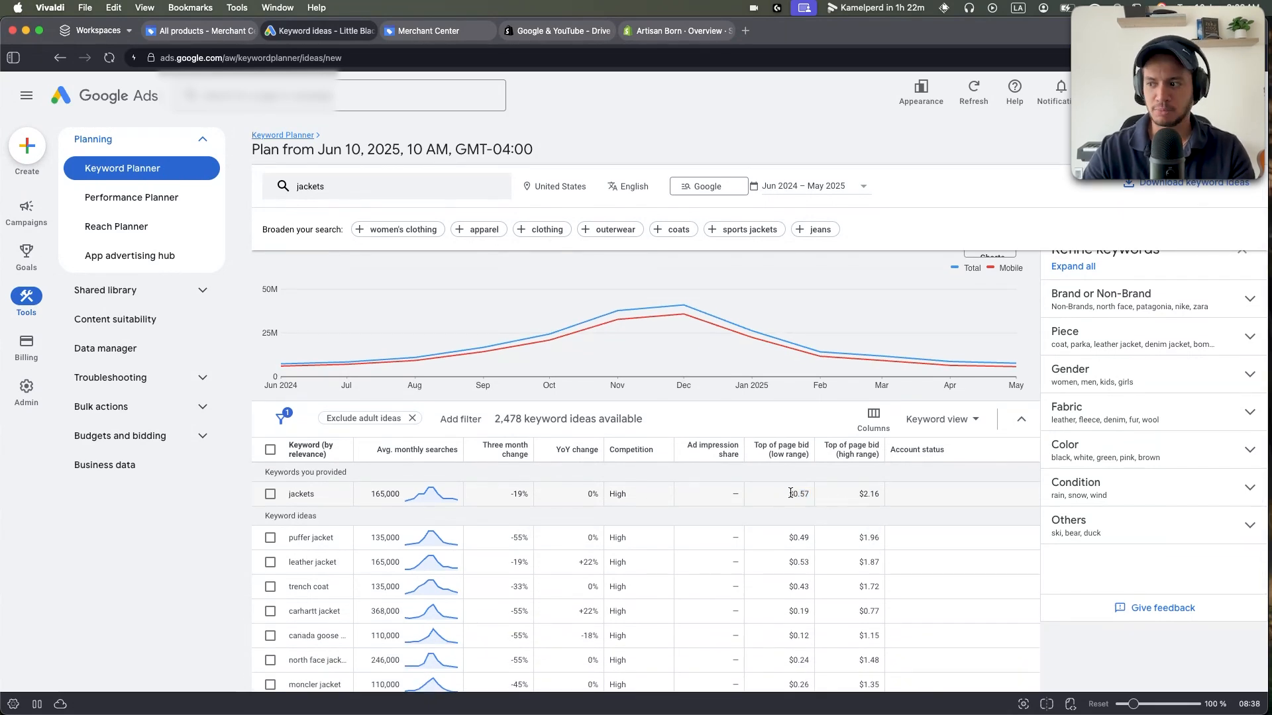
pyautogui.moveTo(790, 493); pyautogui.dragTo(888, 494)
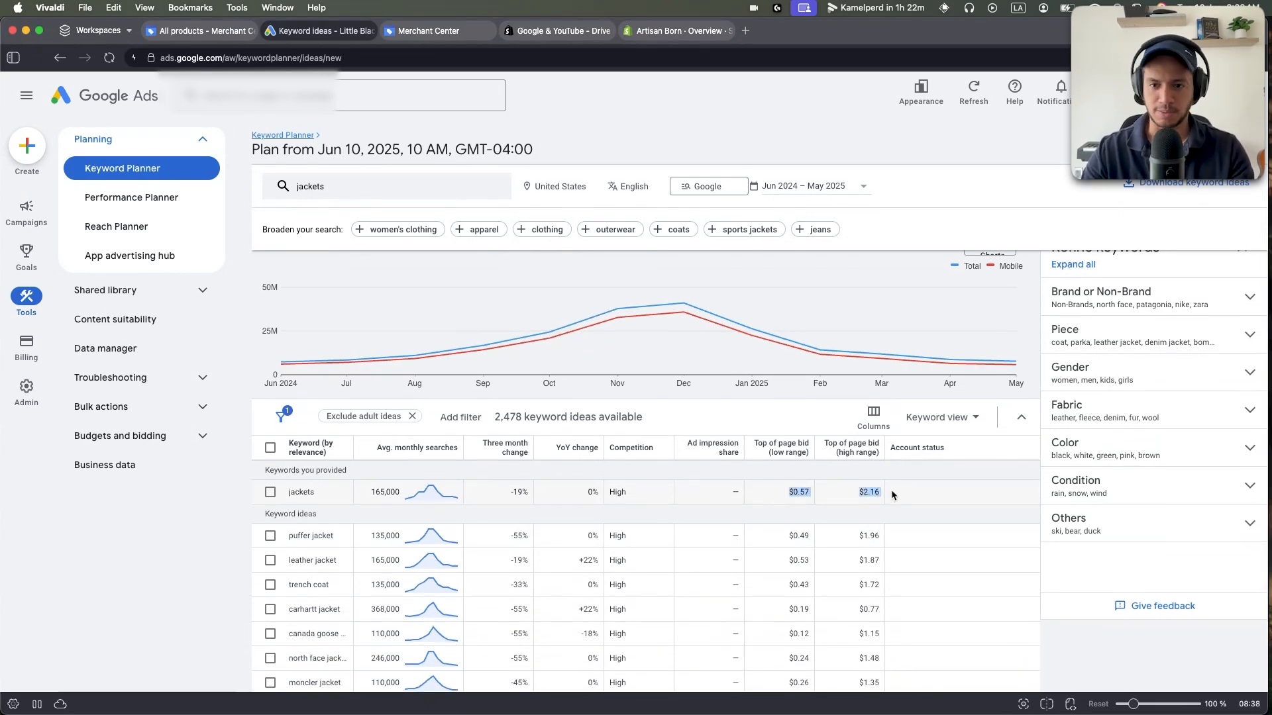
pyautogui.click(839, 497)
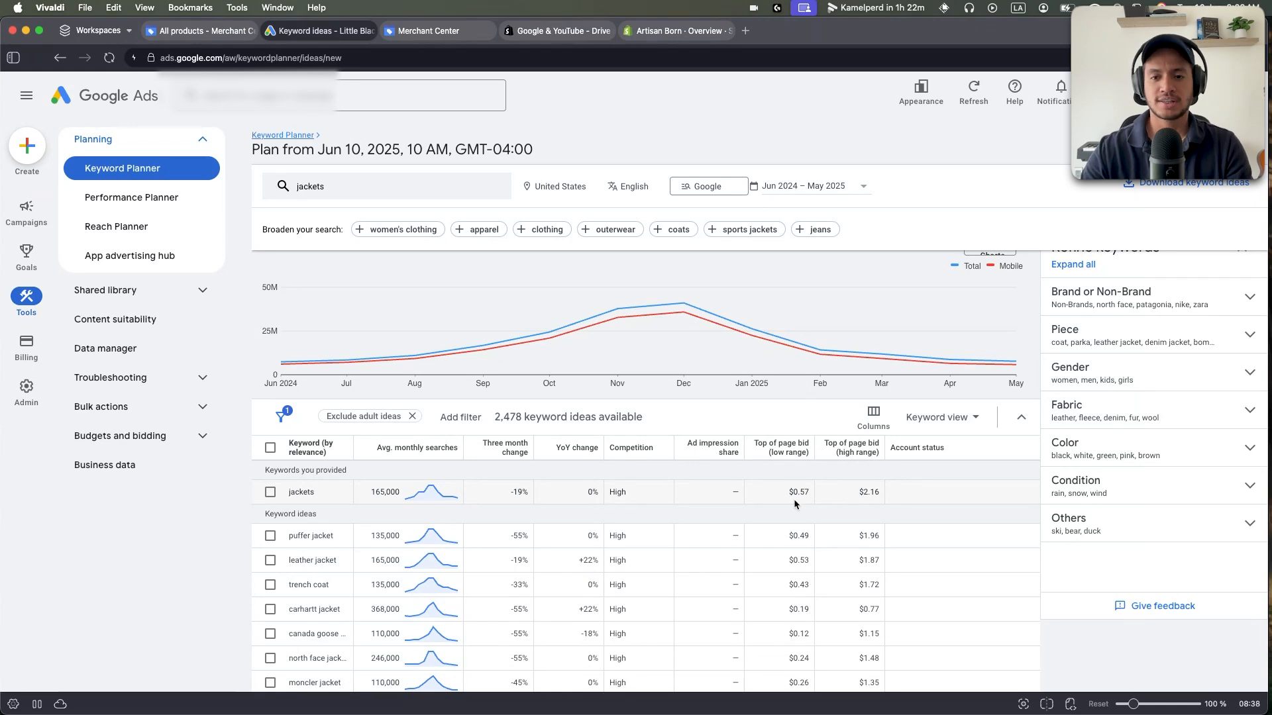
pyautogui.moveTo(780, 493); pyautogui.dragTo(876, 493)
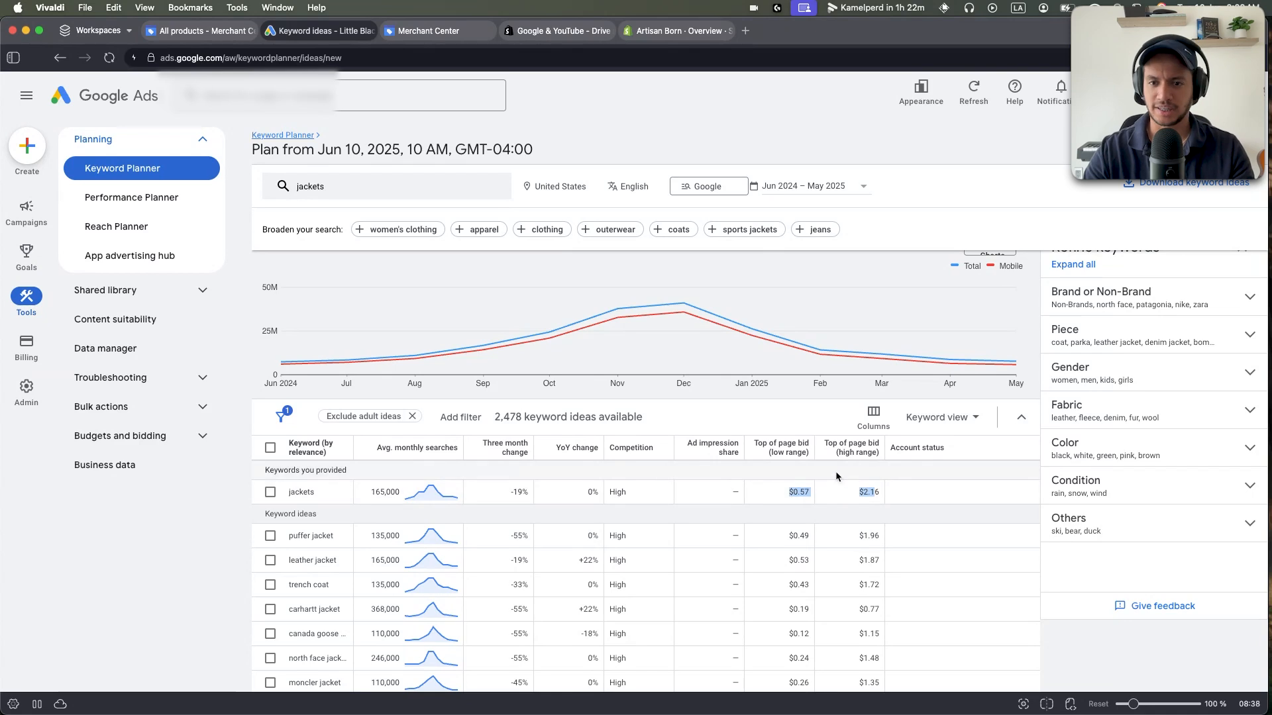
pyautogui.scroll(-1, 837, 477)
pyautogui.click(803, 463)
pyautogui.moveTo(788, 467); pyautogui.dragTo(795, 464)
pyautogui.click(819, 471)
pyautogui.scroll(1, 814, 467)
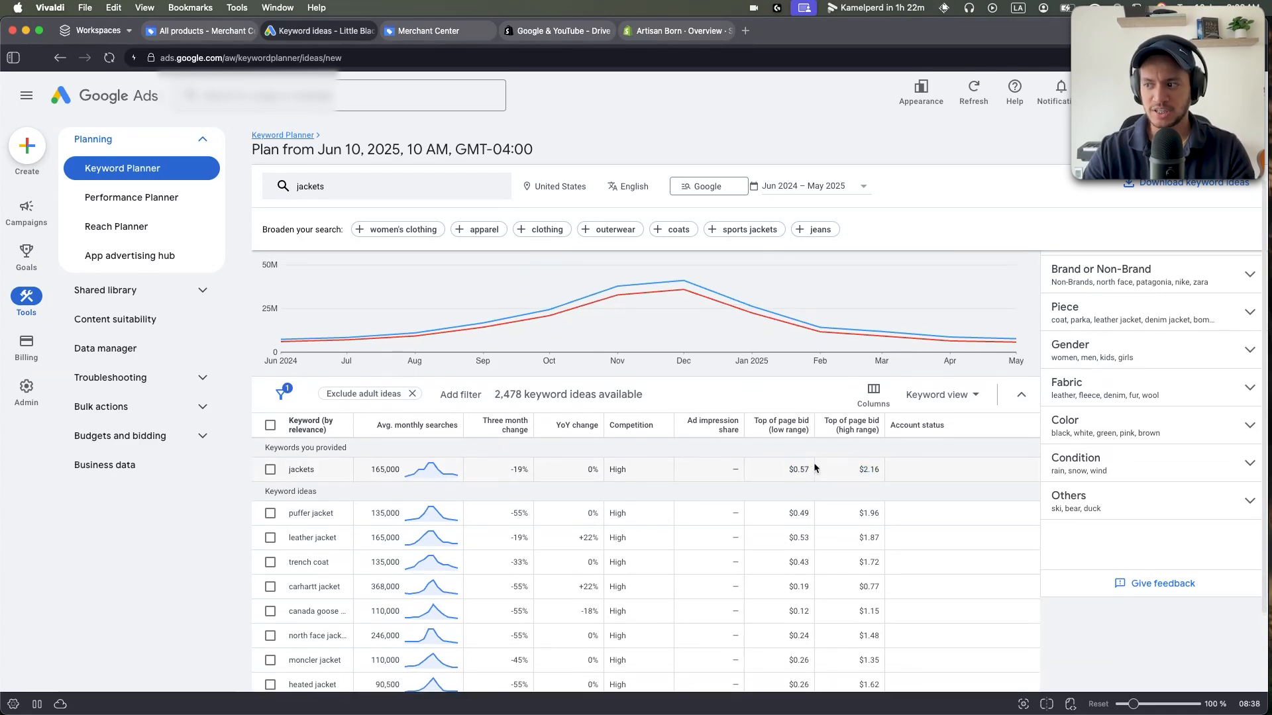
pyautogui.moveTo(858, 472); pyautogui.dragTo(890, 474)
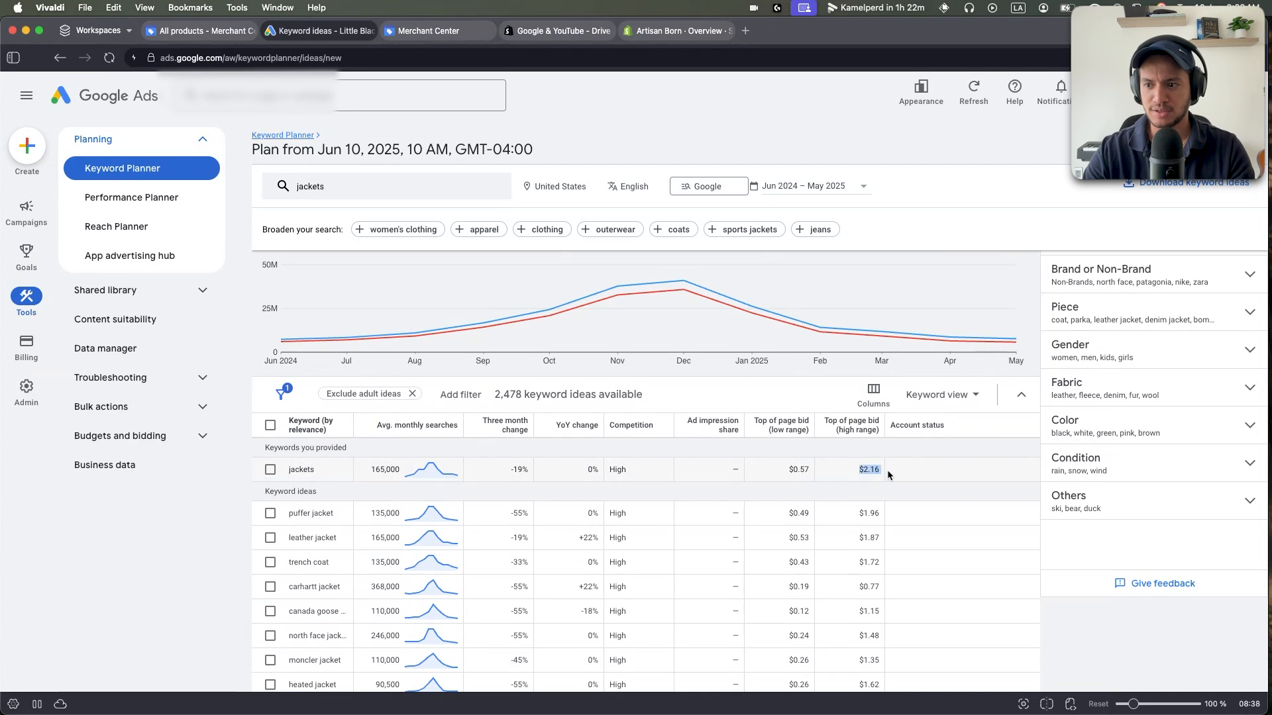
# Tick the checkbox of the jackets keyword row.
pyautogui.click(272, 470)
pyautogui.doubleClick(290, 472)
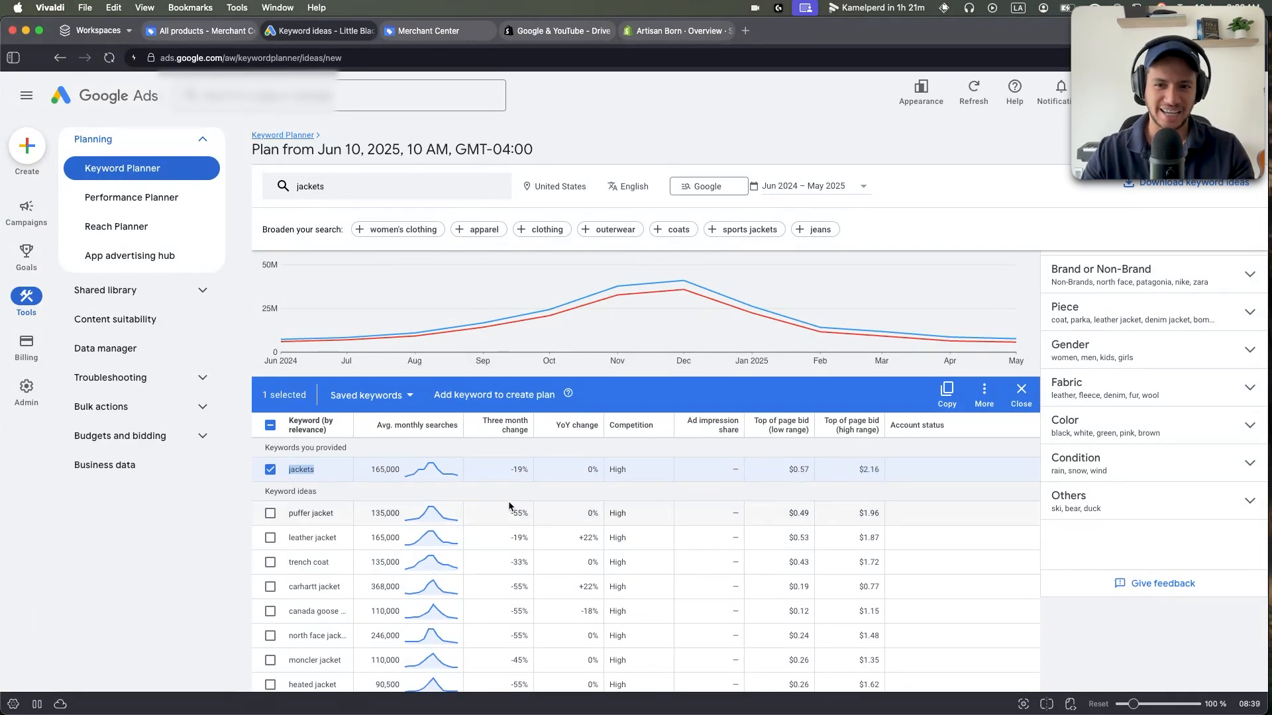
pyautogui.scroll(-1, 510, 507)
pyautogui.click(834, 427)
pyautogui.click(844, 416)
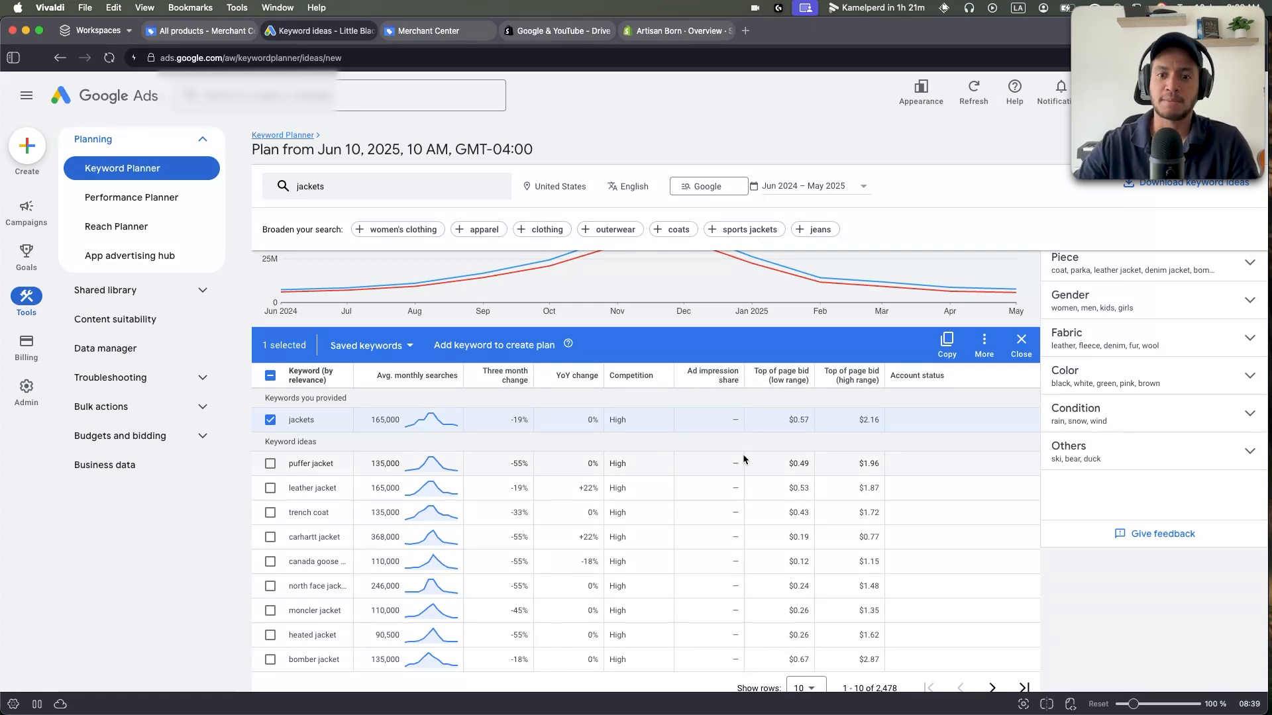
# Replace the jackets keyword with 'furniture' and get new keyword ideas.
pyautogui.click(344, 189)
pyautogui.doubleClick(343, 287)
pyautogui.write('furniture')
pyautogui.press('Return')
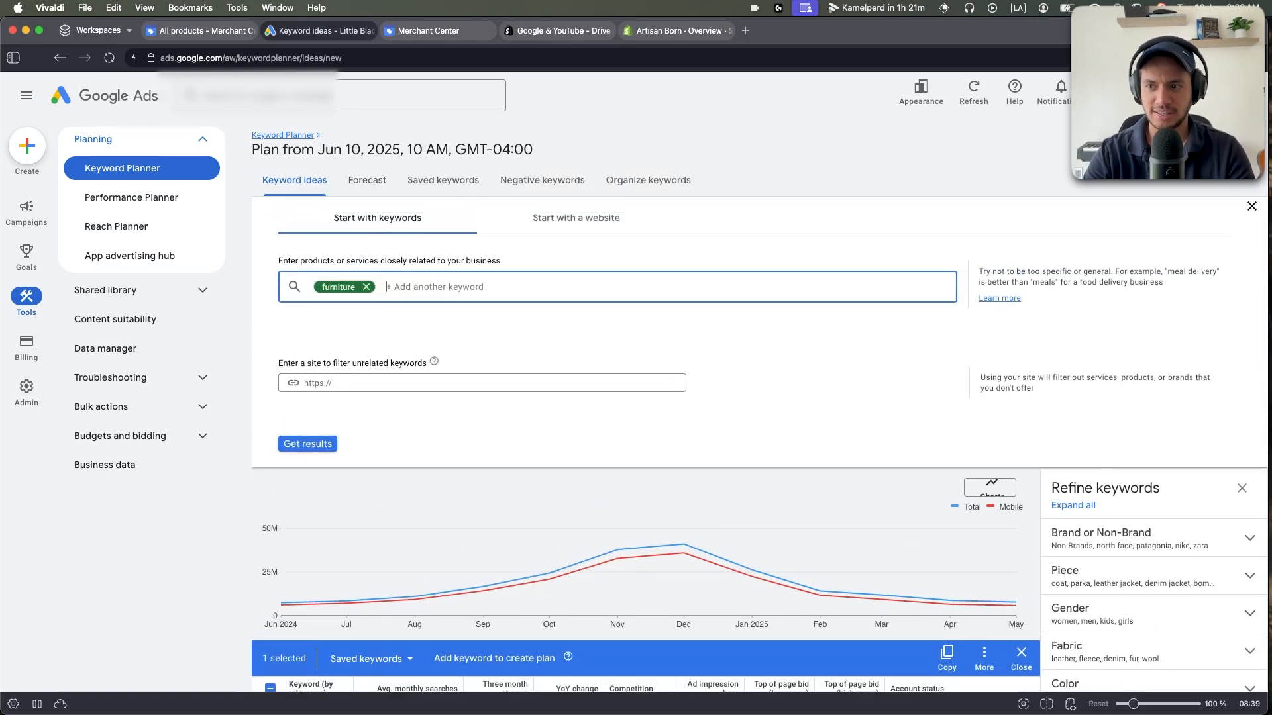
pyautogui.click(301, 442)
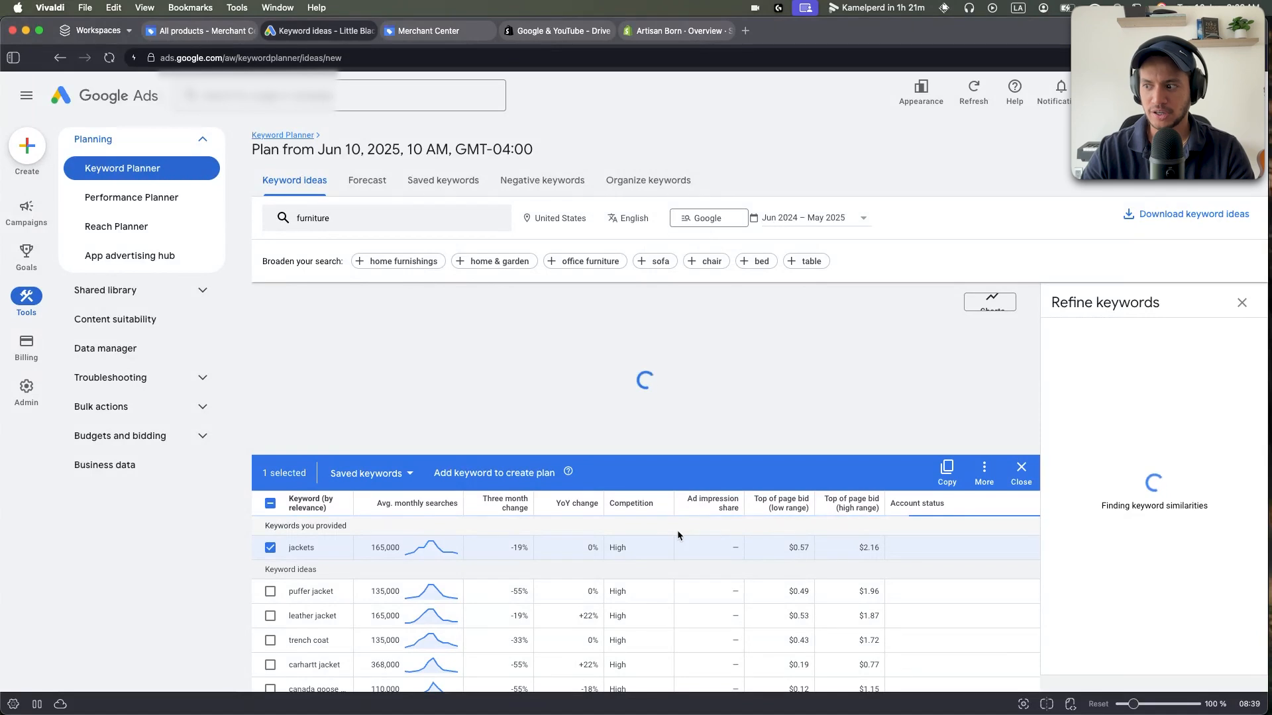
# Sort the furniture ideas by Top of page bid (high range), led by office furniture at $60.00.
pyautogui.scroll(-2, 861, 554)
pyautogui.click(854, 451)
pyautogui.moveTo(853, 495); pyautogui.dragTo(873, 520)
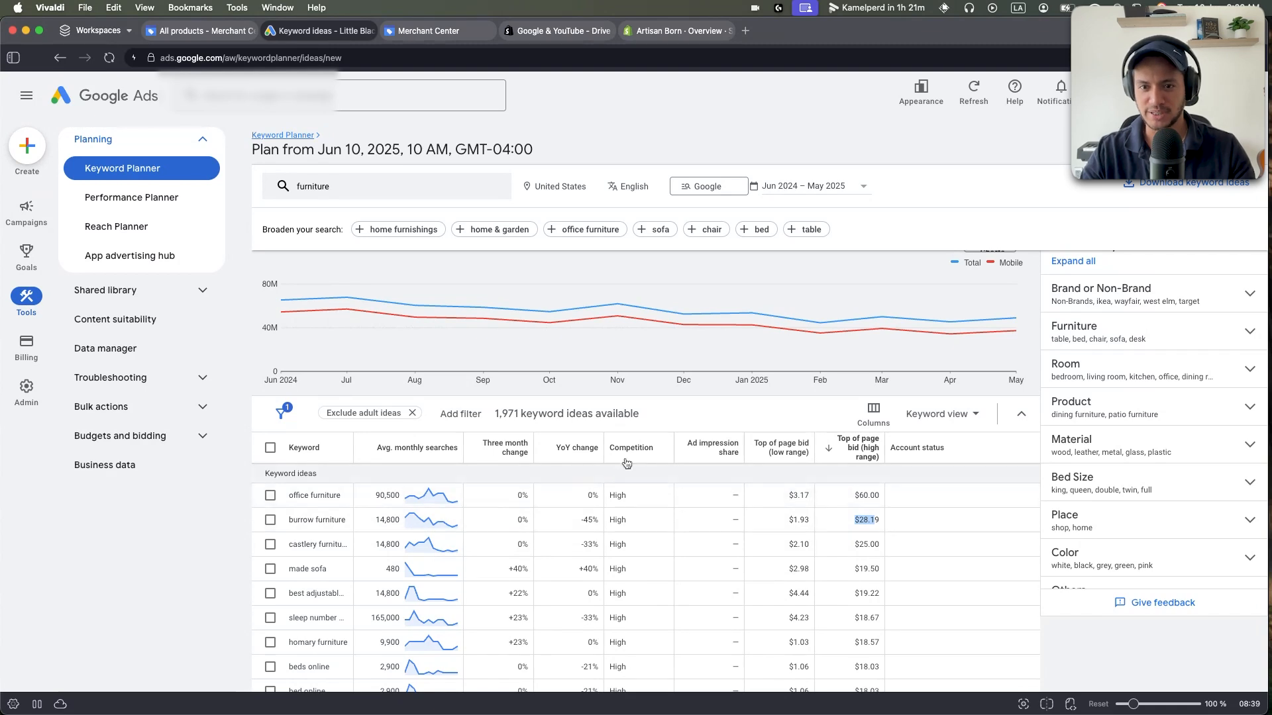
pyautogui.click(728, 566)
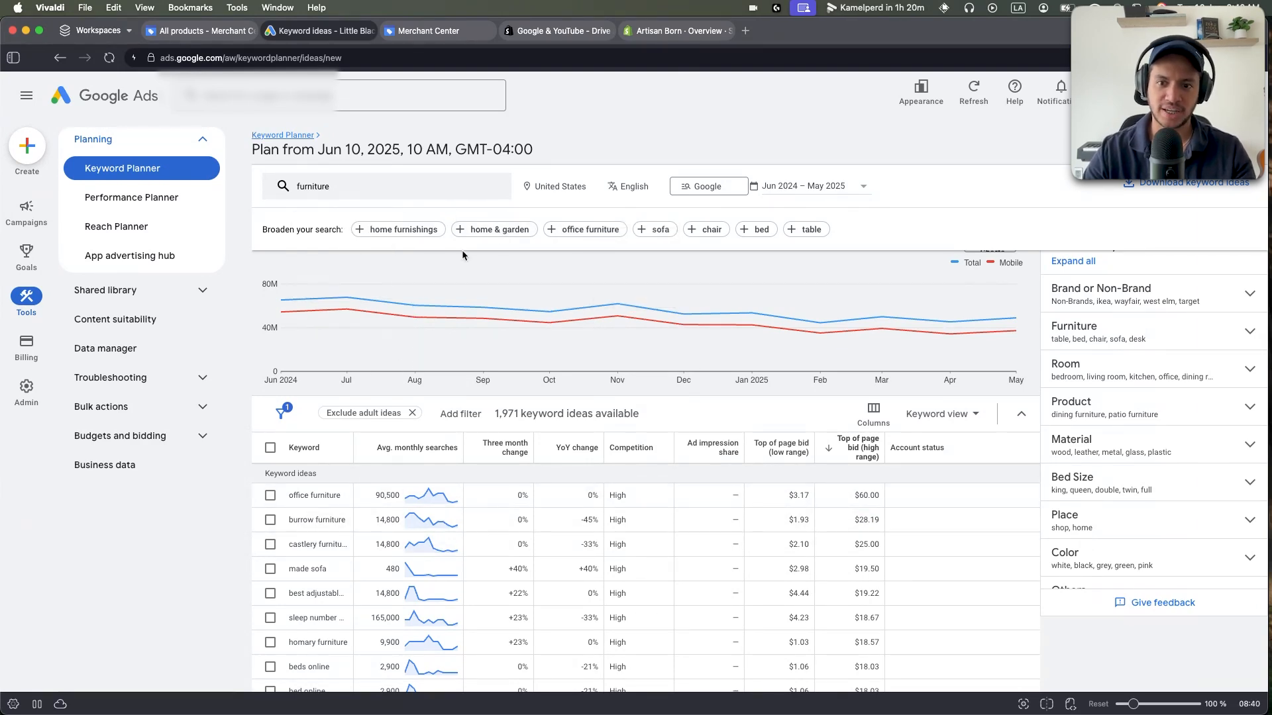
pyautogui.click(26, 209)
pyautogui.scroll(-1, 390, 496)
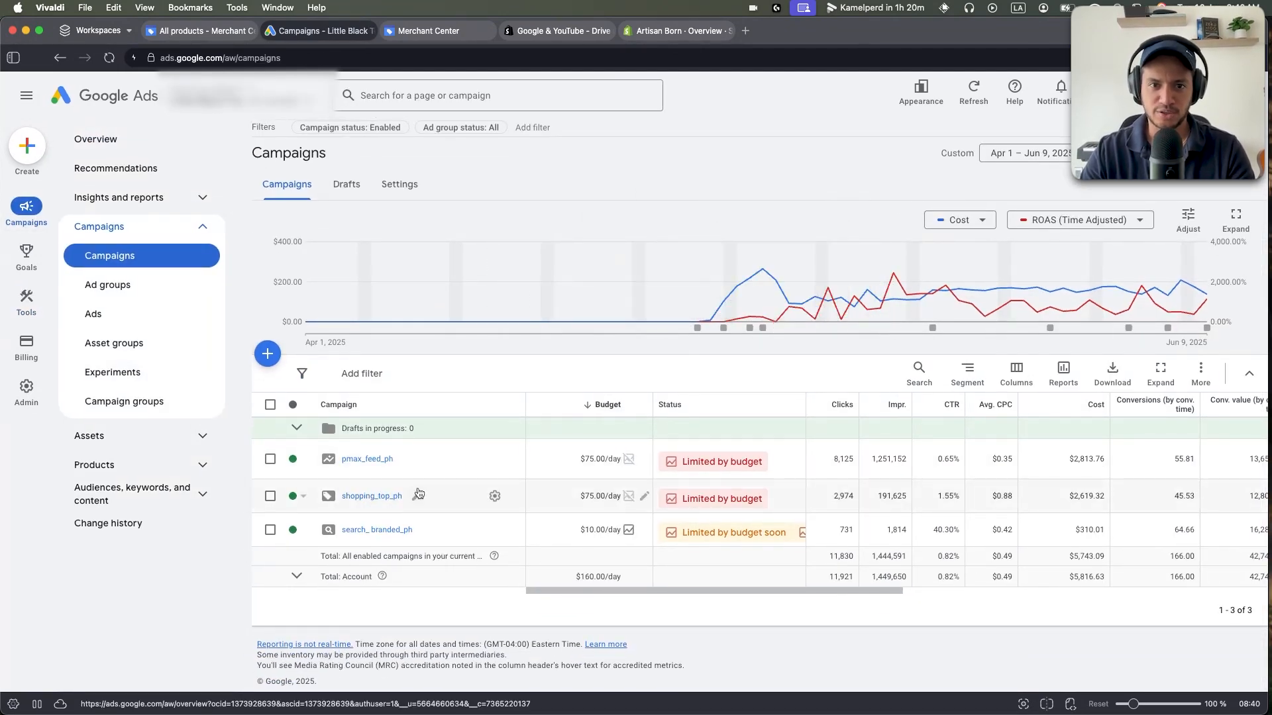
pyautogui.click(270, 404)
pyautogui.scroll(5, 336, 467)
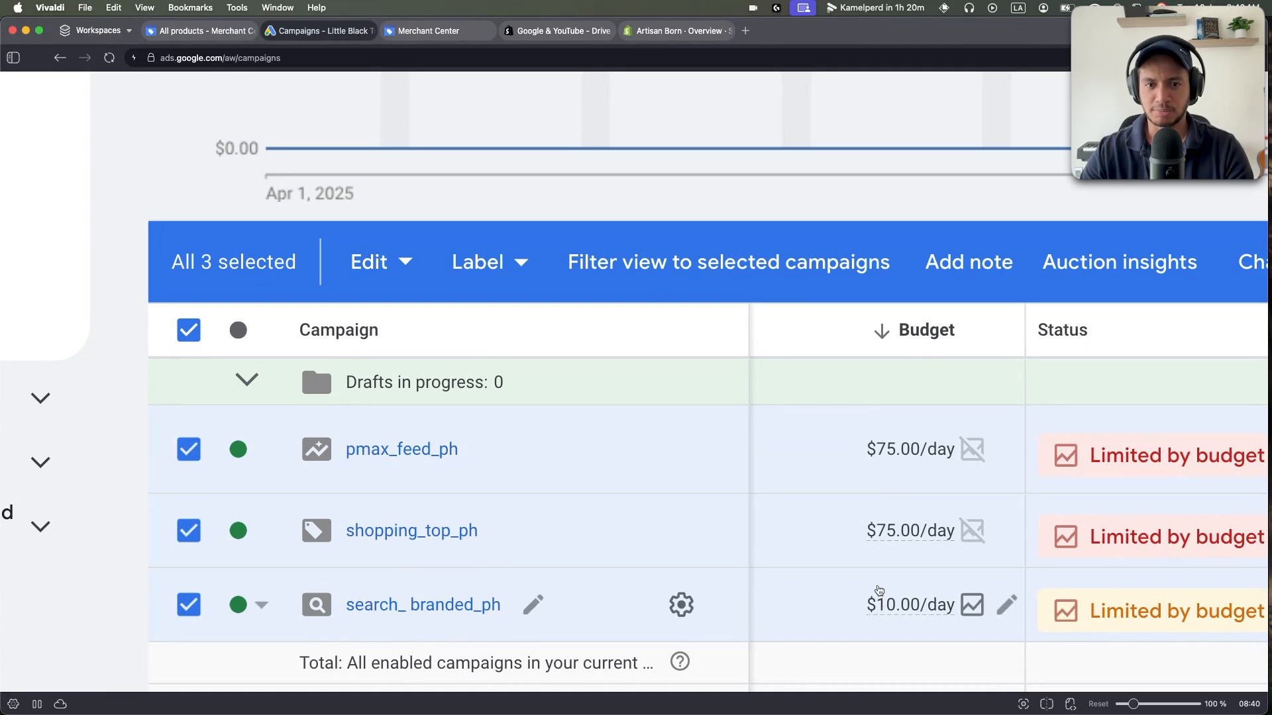
pyautogui.scroll(-5, 841, 559)
pyautogui.moveTo(866, 406); pyautogui.dragTo(907, 414)
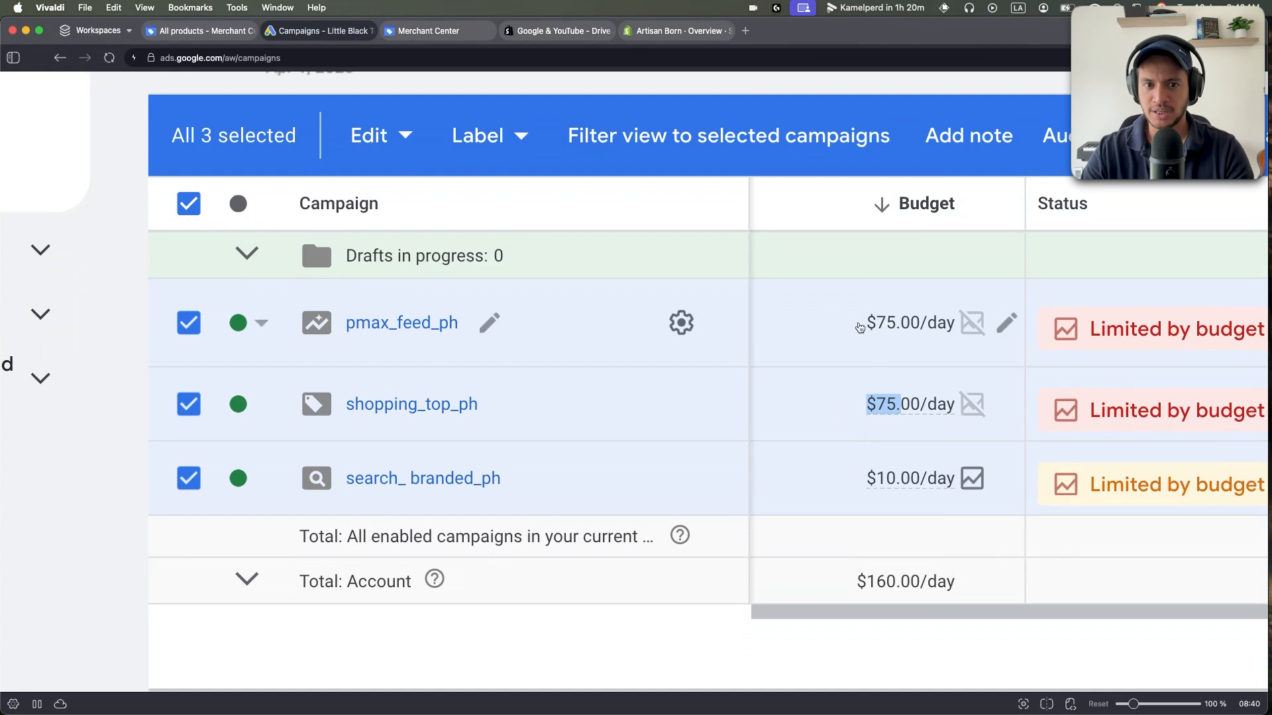
pyautogui.moveTo(866, 325); pyautogui.dragTo(913, 329)
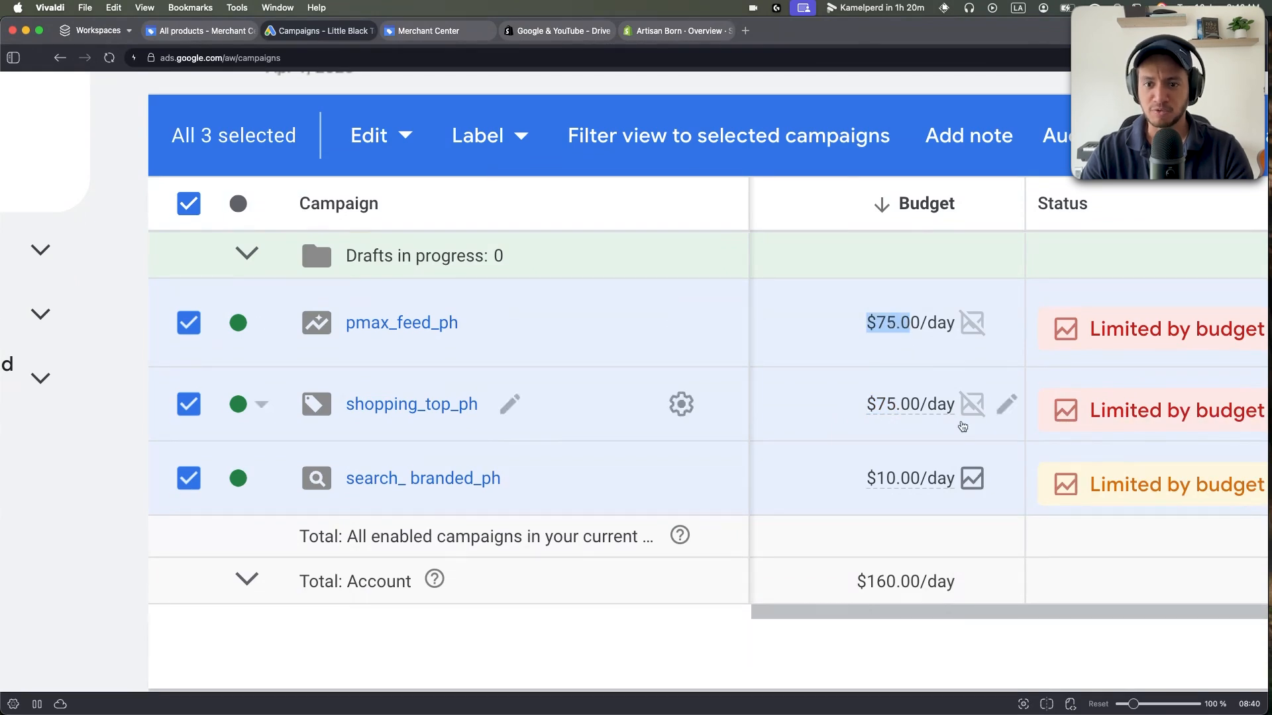
pyautogui.moveTo(866, 478); pyautogui.dragTo(931, 479)
pyautogui.click(902, 516)
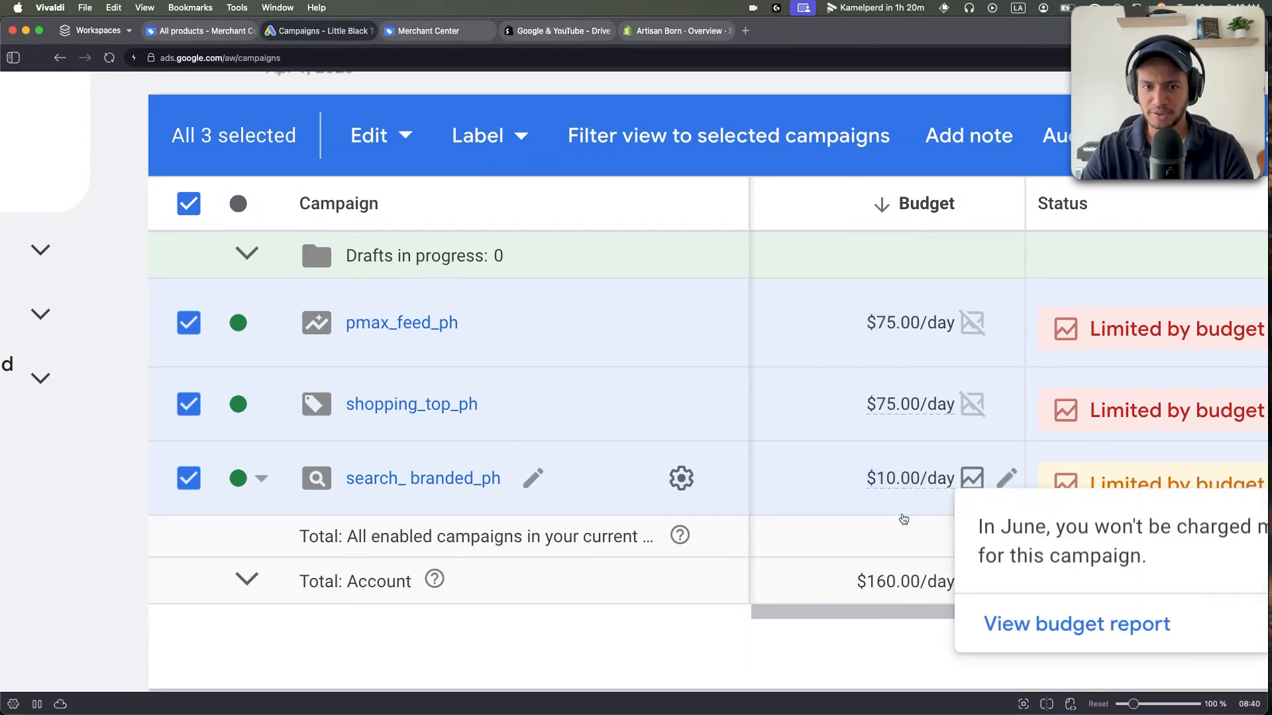
pyautogui.hscroll(2, 874, 523)
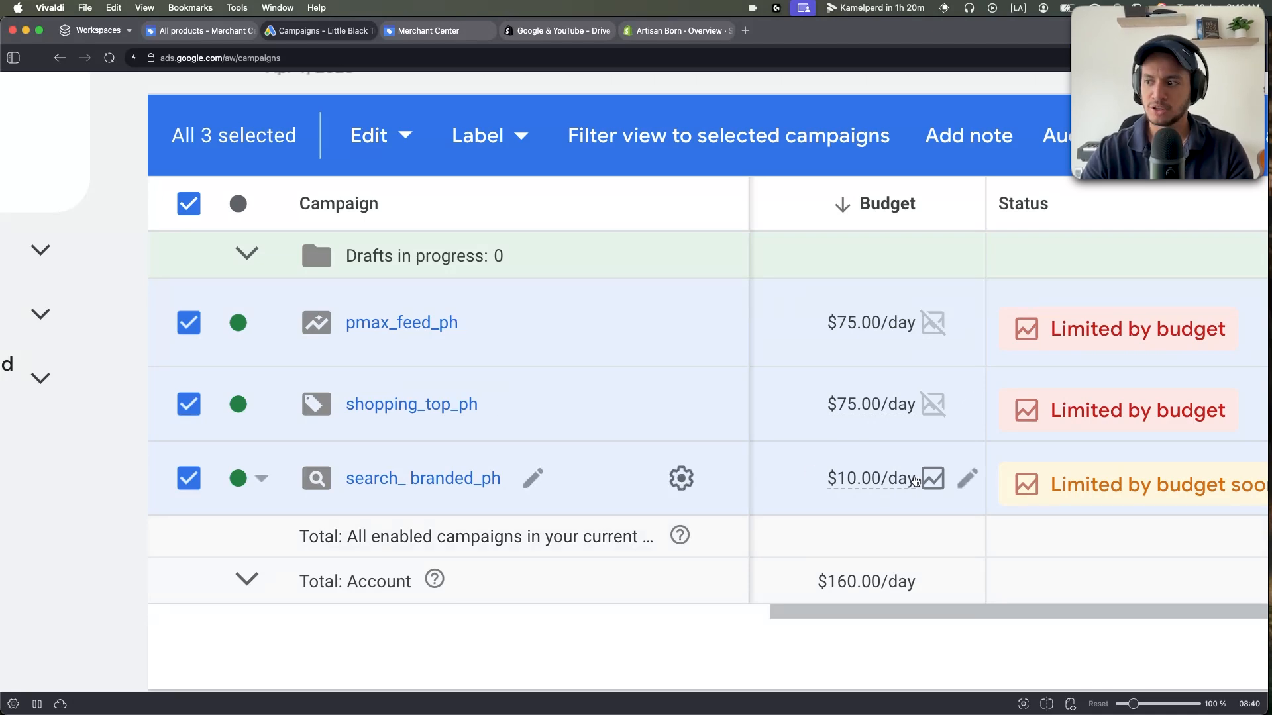
pyautogui.hscroll(10, 927, 477)
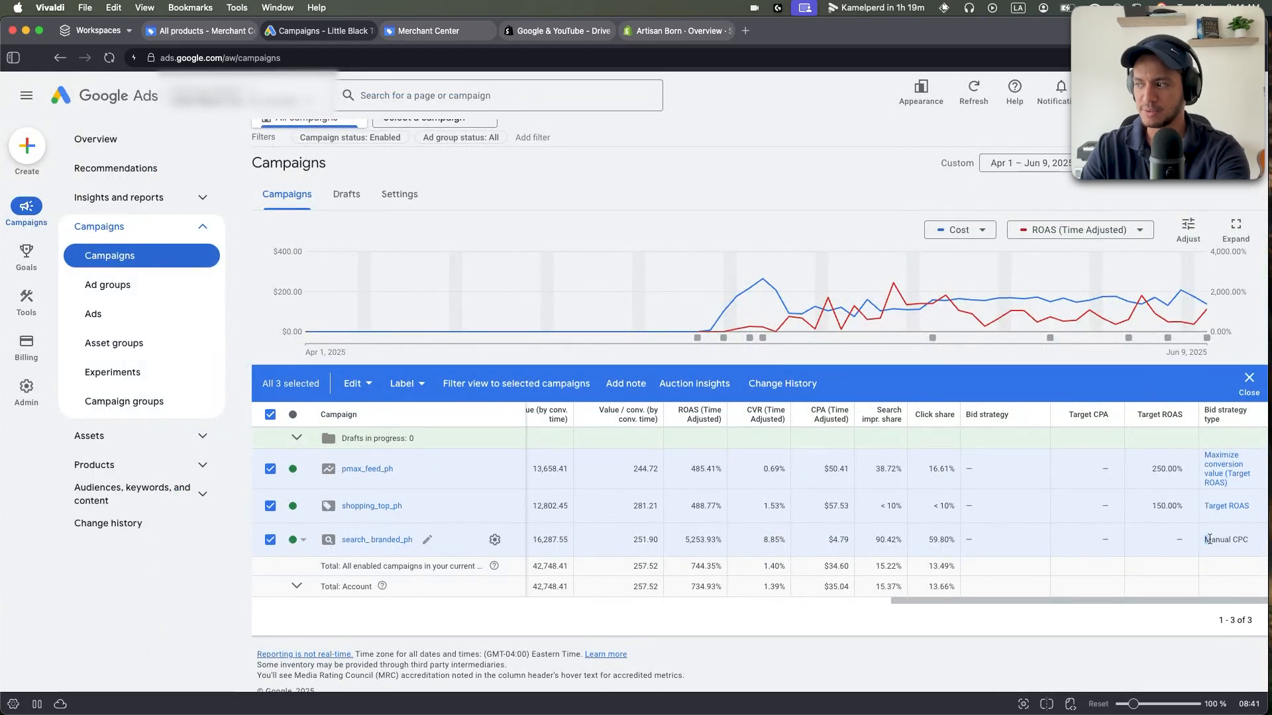
# Filter the campaign list to shopping_top_ph and open its jacket, pants and vest ad groups.
pyautogui.moveTo(1209, 539); pyautogui.dragTo(1259, 542)
pyautogui.click(270, 414)
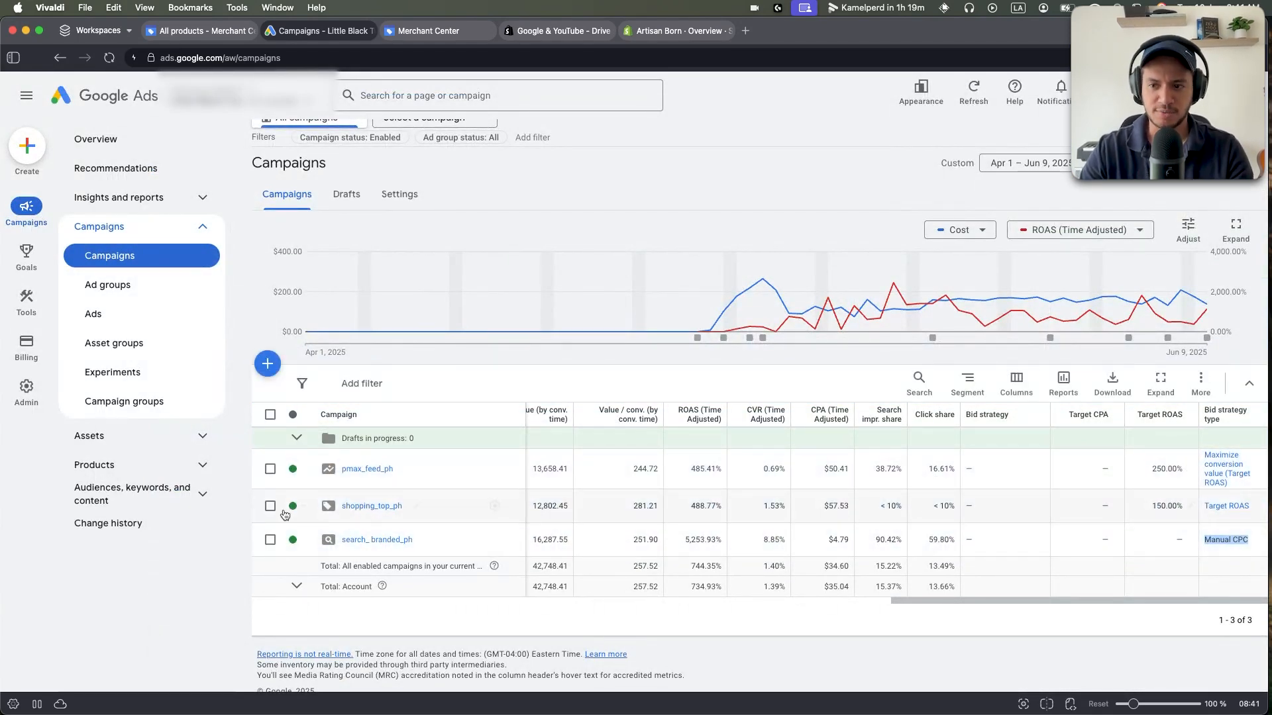
pyautogui.click(270, 506)
pyautogui.click(451, 392)
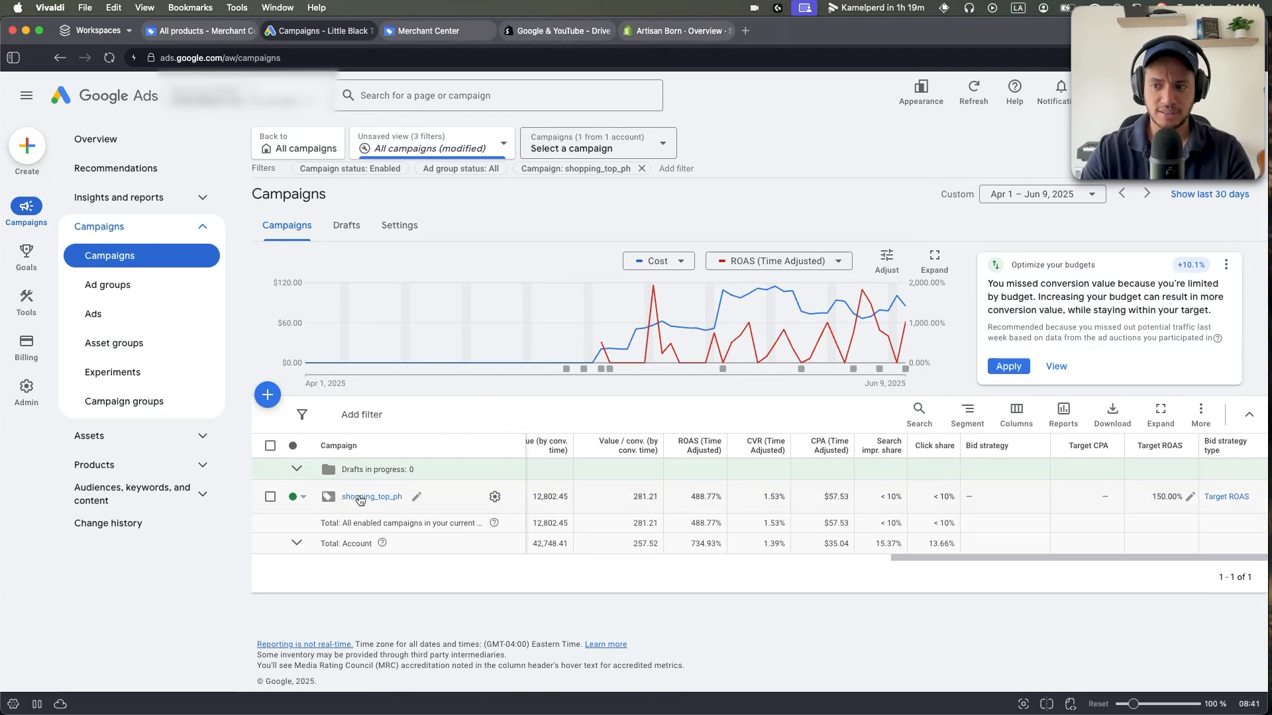
pyautogui.click(359, 498)
pyautogui.click(270, 450)
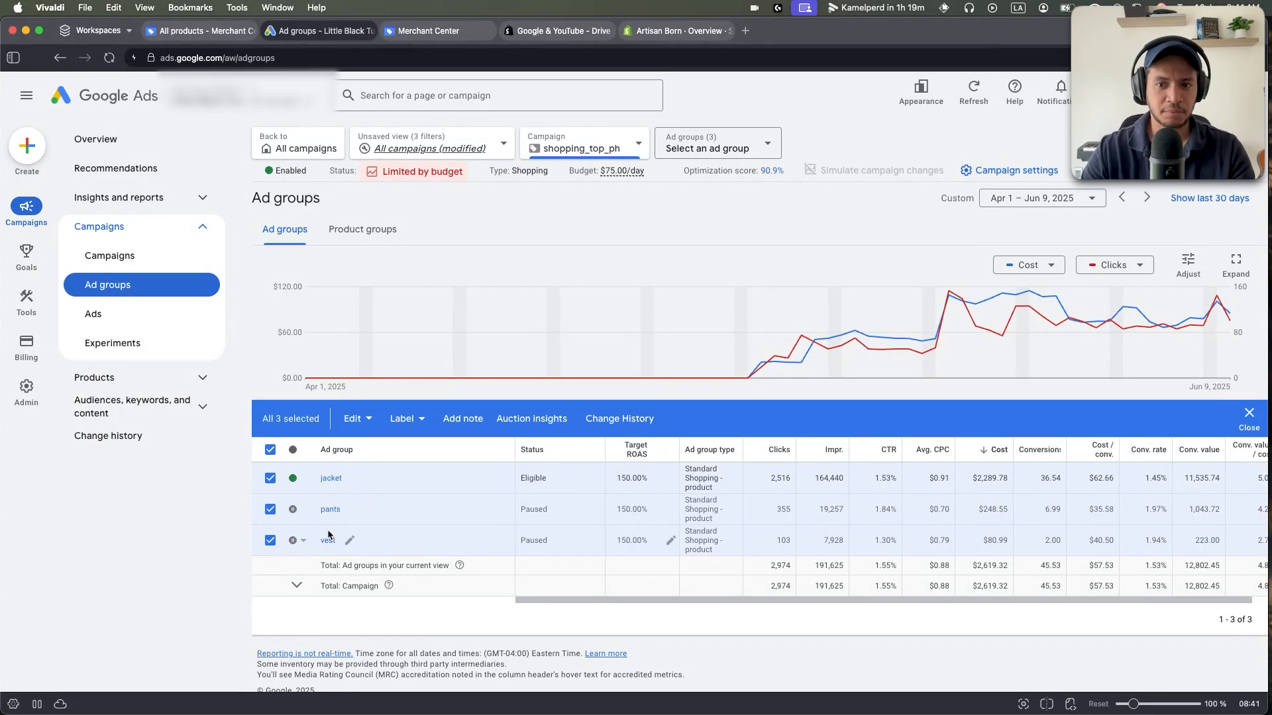
# Clear the ad group selections and open the jacket ad group's Product groups.
pyautogui.hscroll(1, 312, 534)
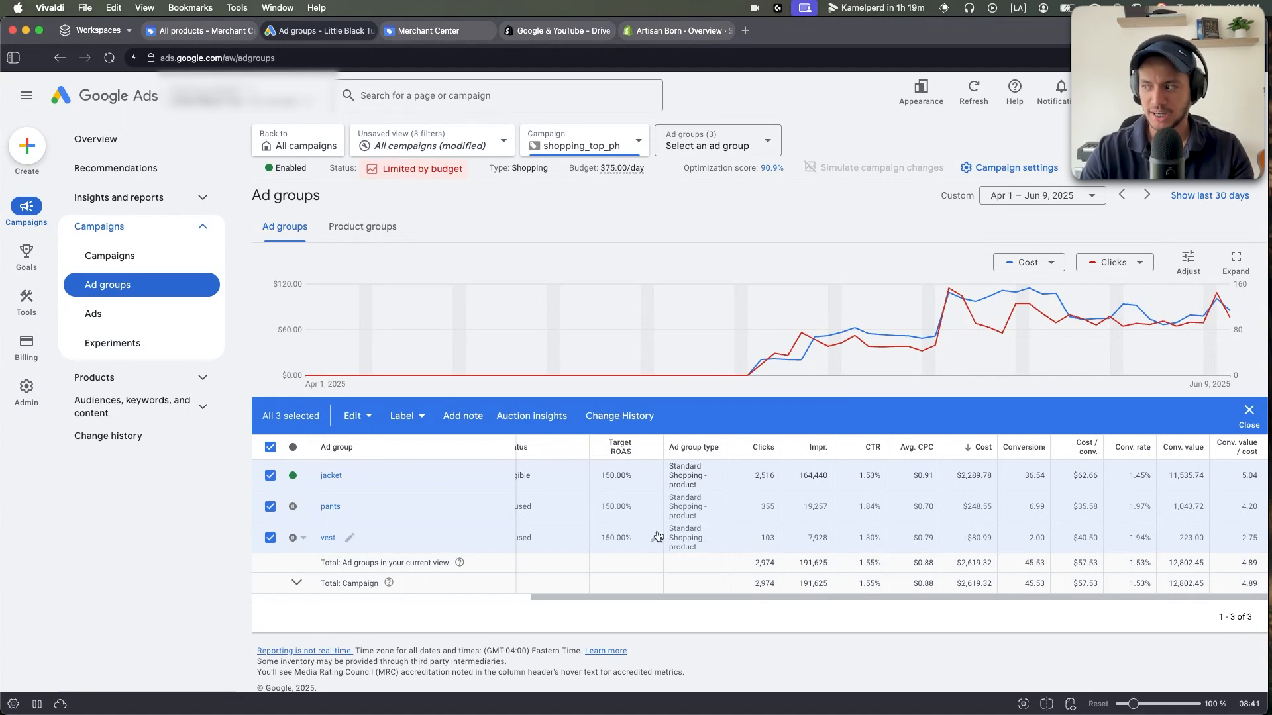
pyautogui.click(267, 447)
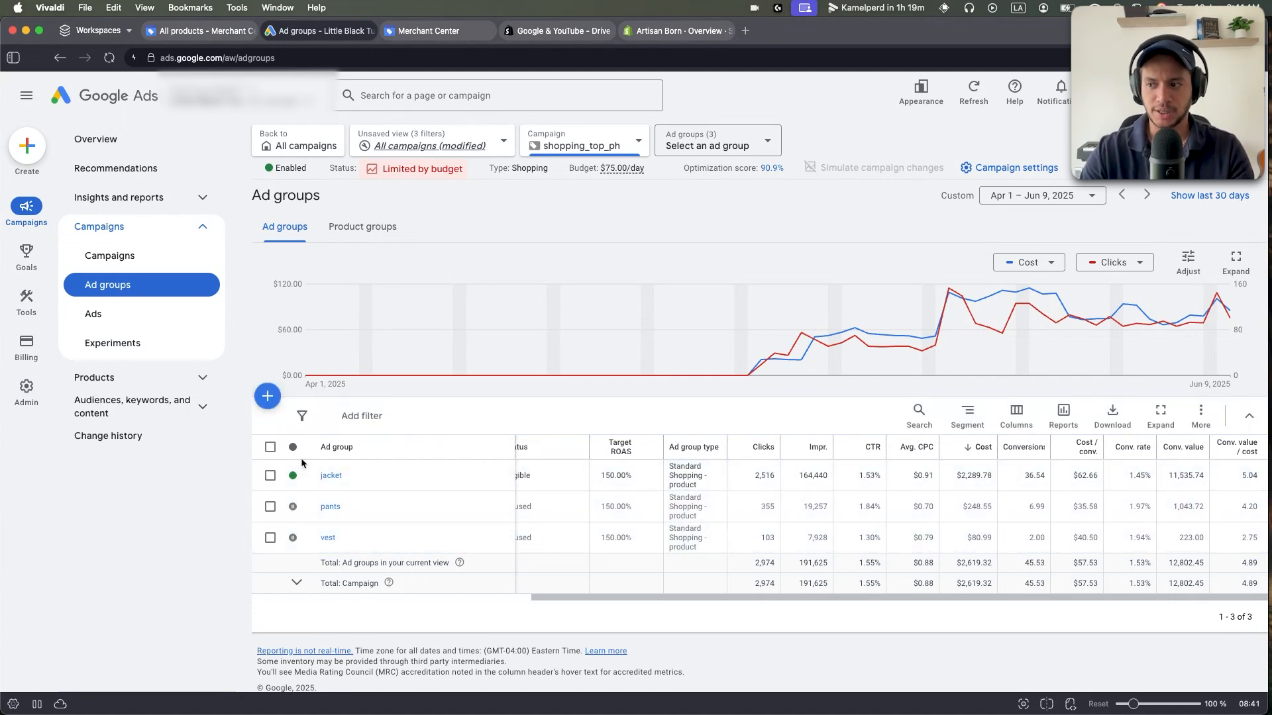
pyautogui.click(270, 476)
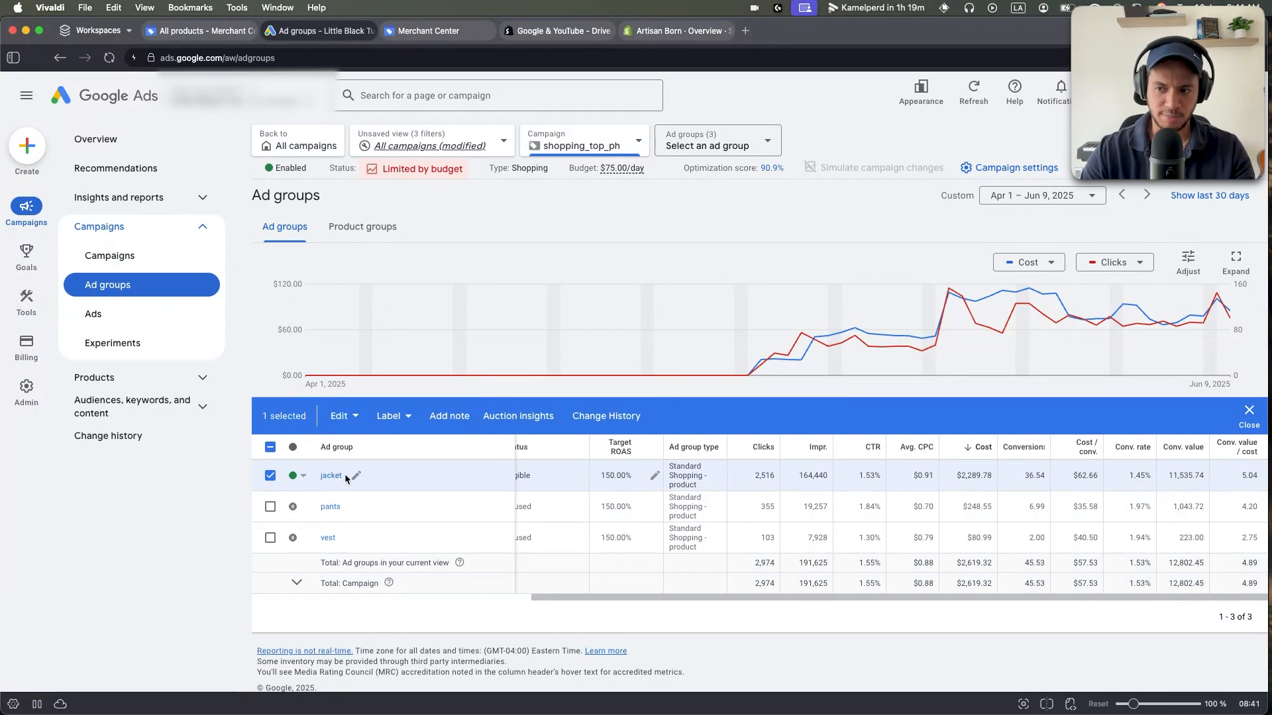
pyautogui.click(271, 475)
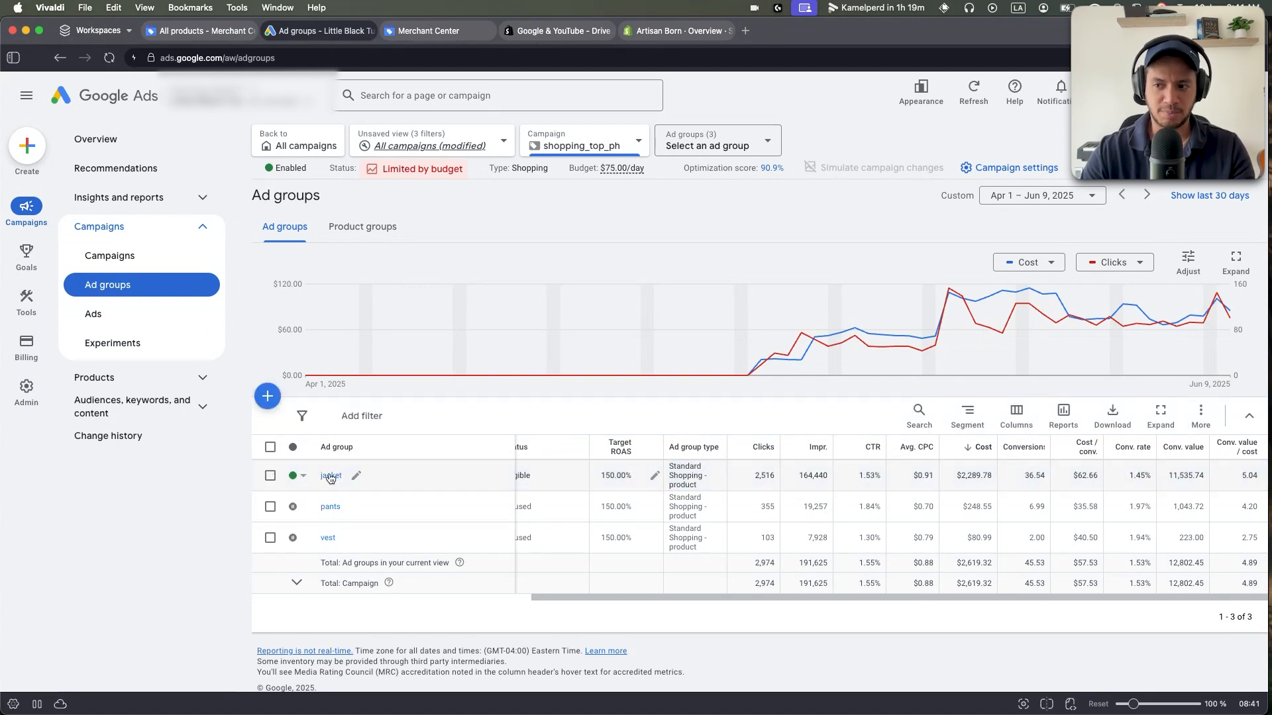
pyautogui.click(331, 477)
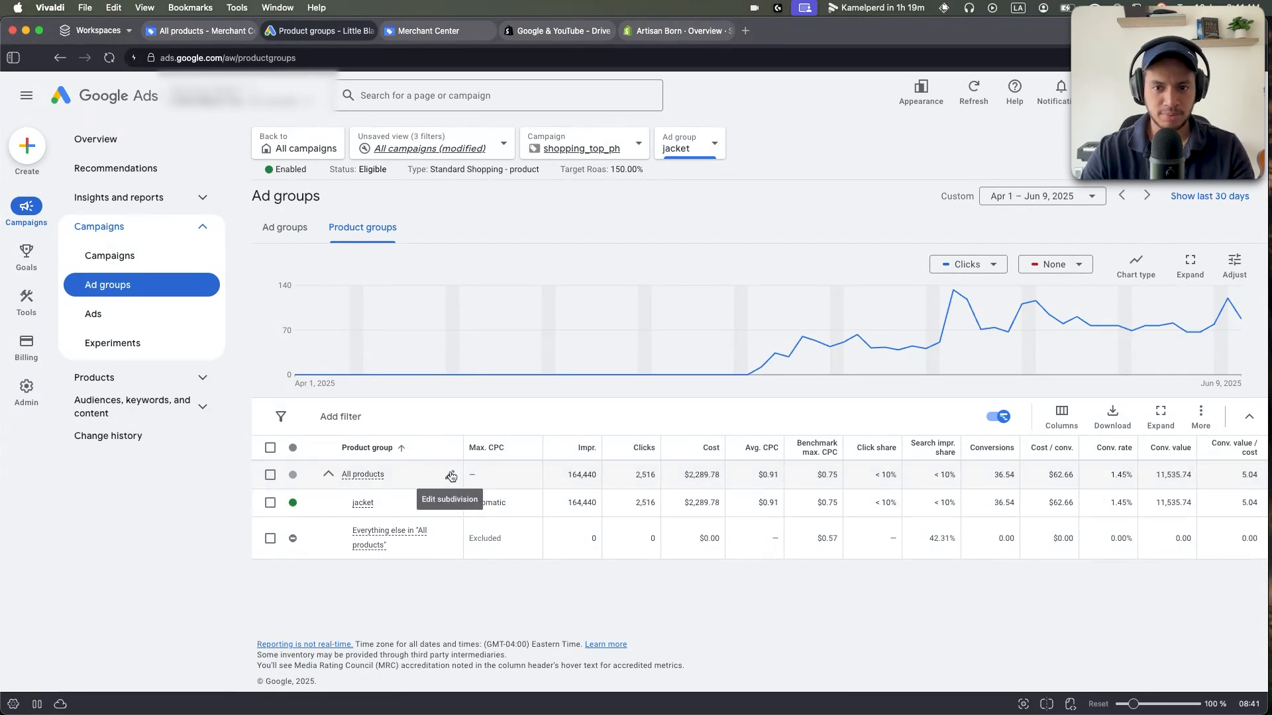
pyautogui.click(451, 476)
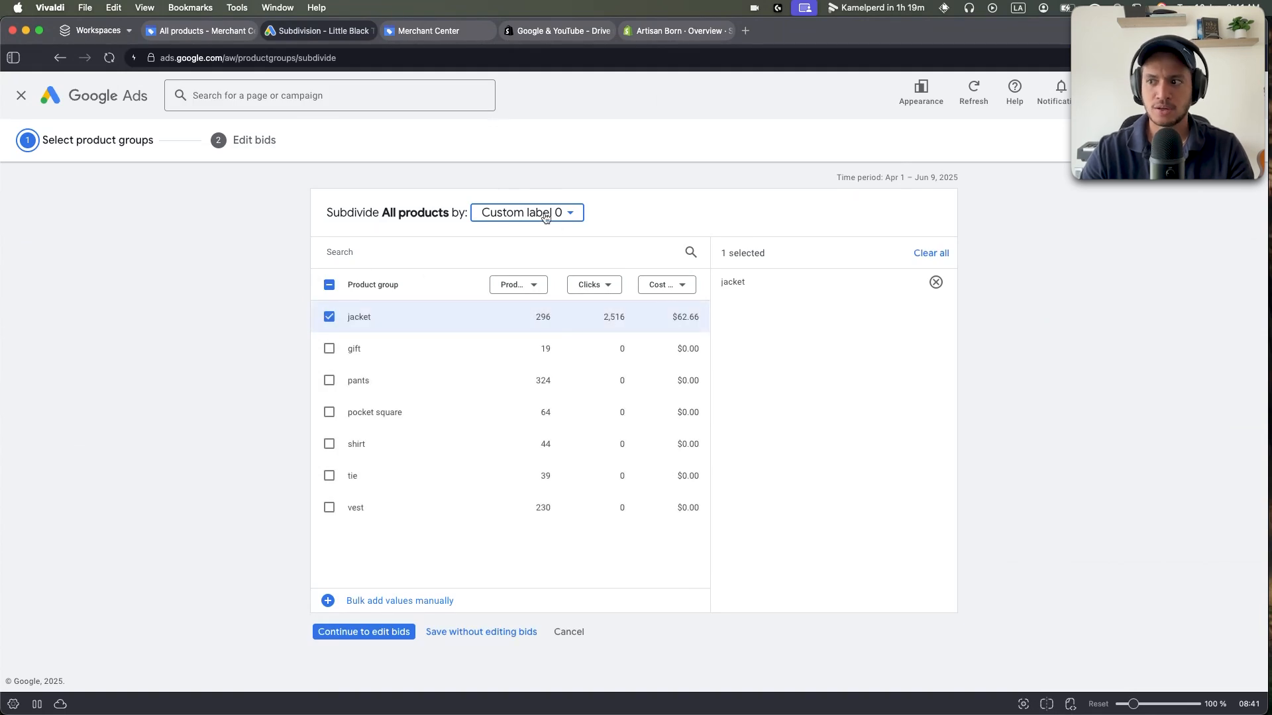
pyautogui.click(541, 216)
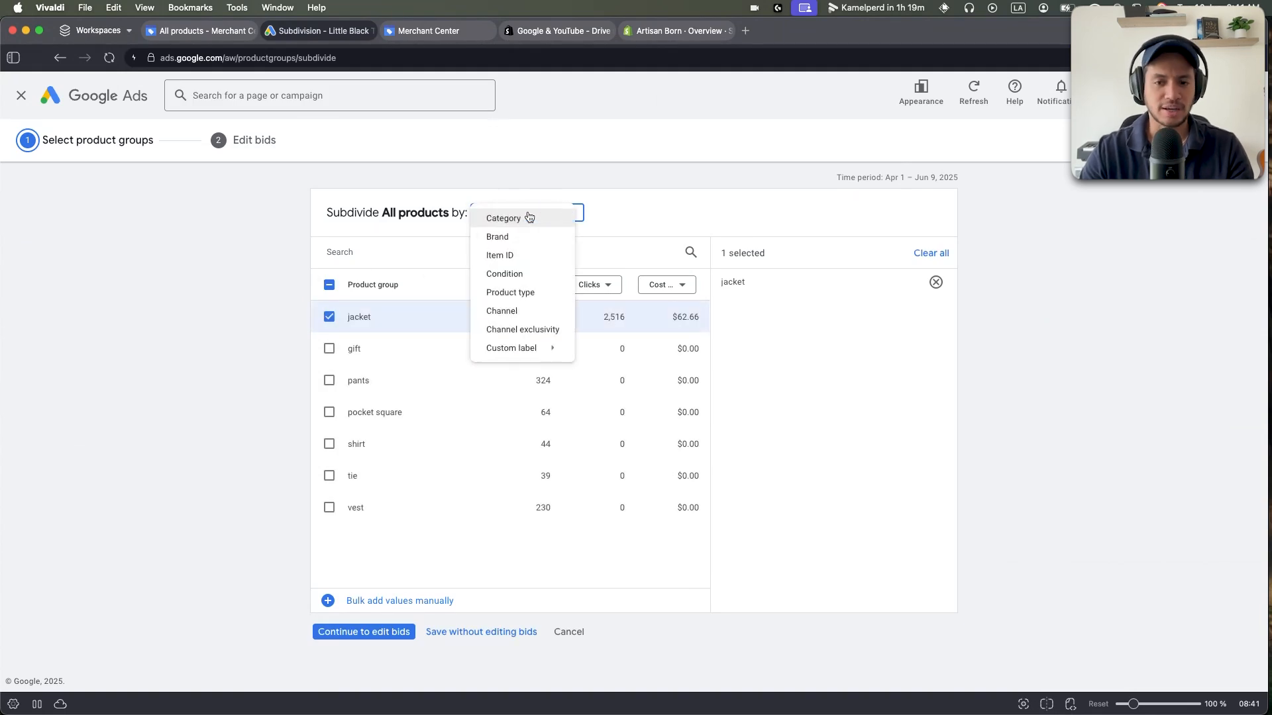
pyautogui.click(634, 189)
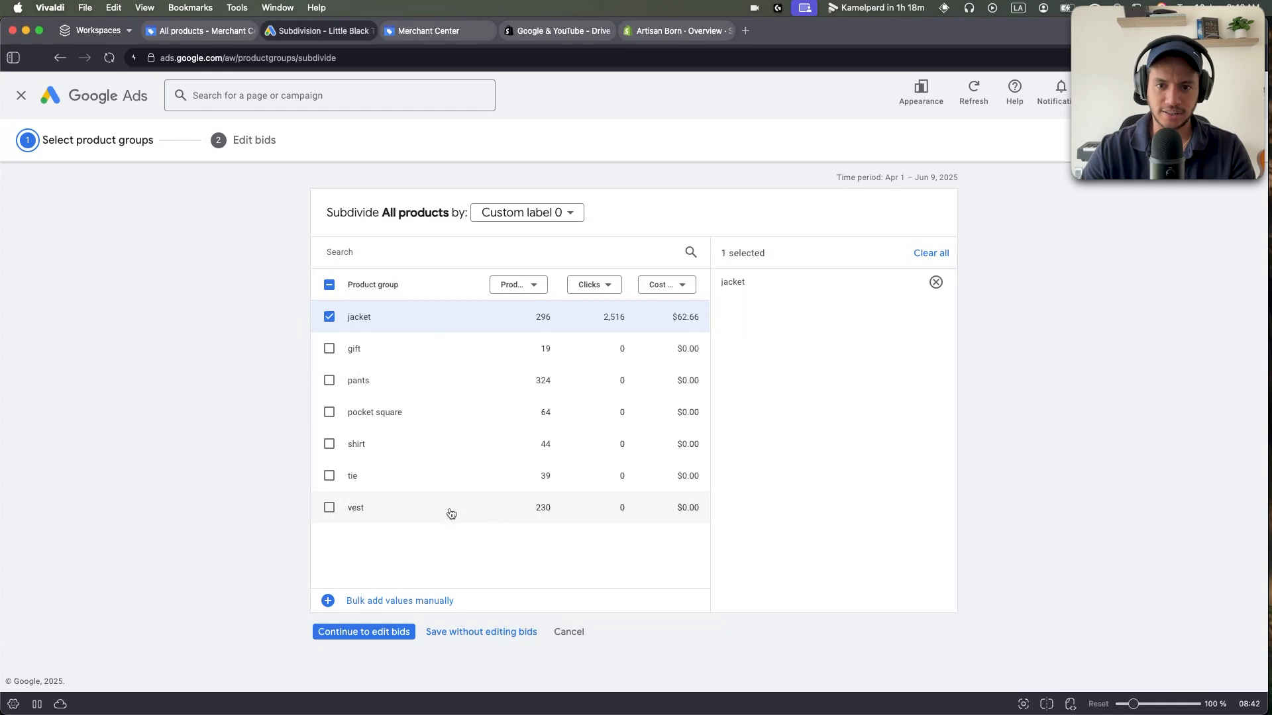
pyautogui.click(578, 601)
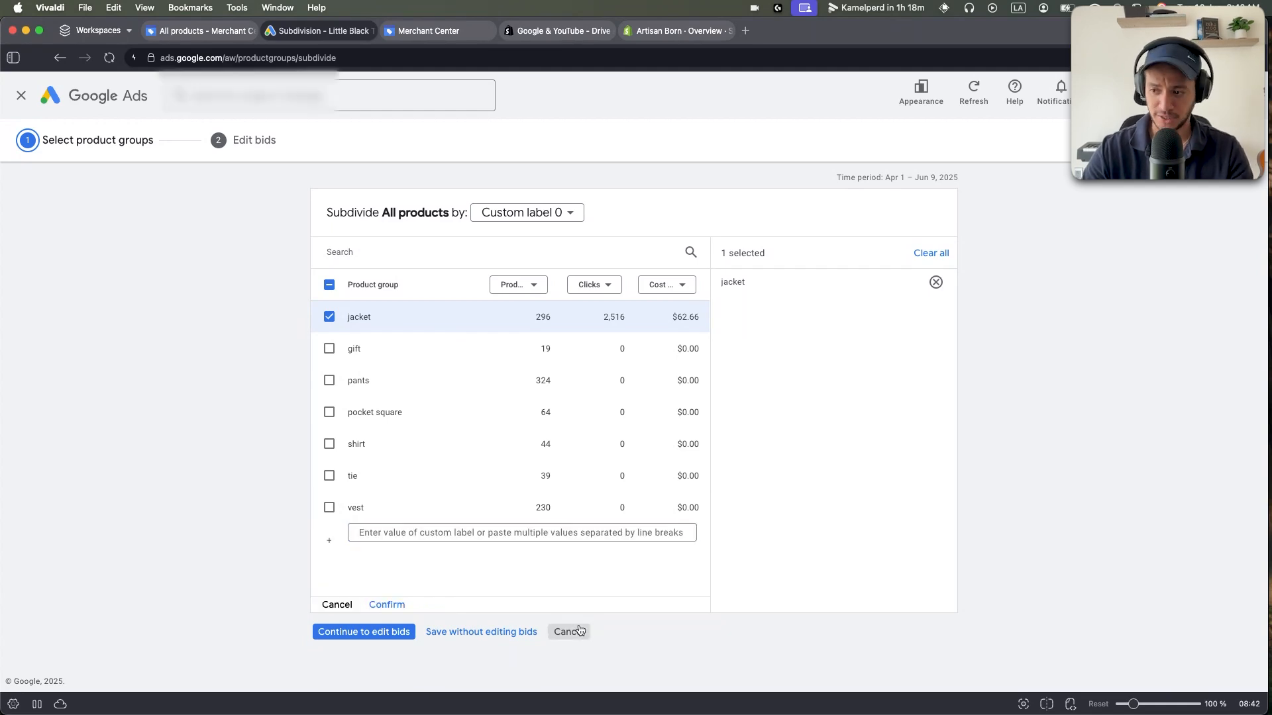
pyautogui.click(578, 632)
pyautogui.click(269, 503)
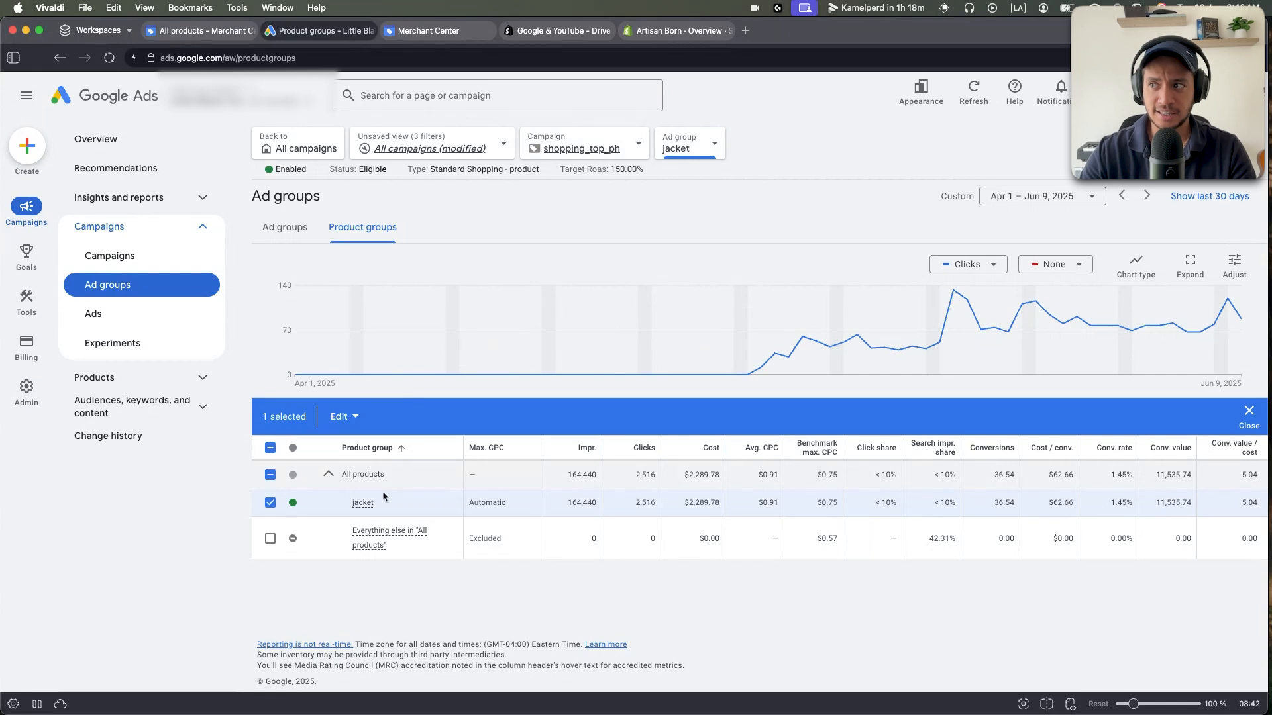
pyautogui.moveTo(368, 507)
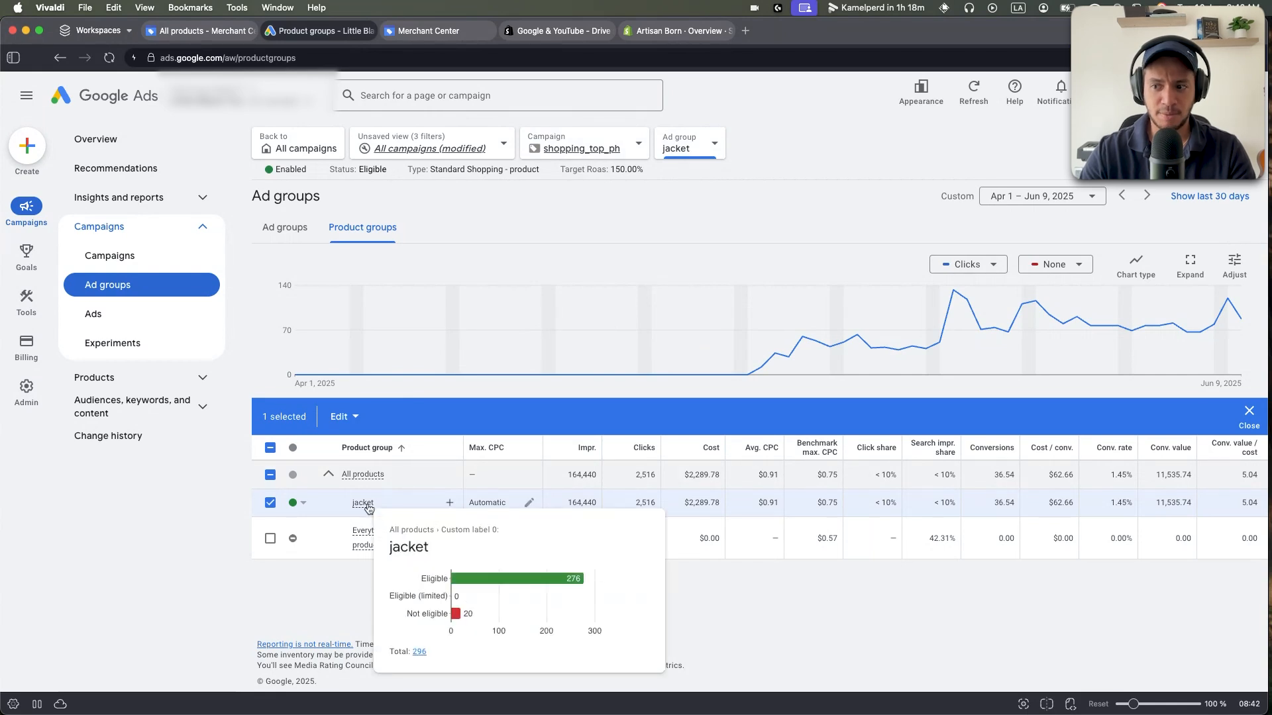
# List the jacket group's 296 products, widen the Title column, and review their conversions and costs.
pyautogui.click(421, 652)
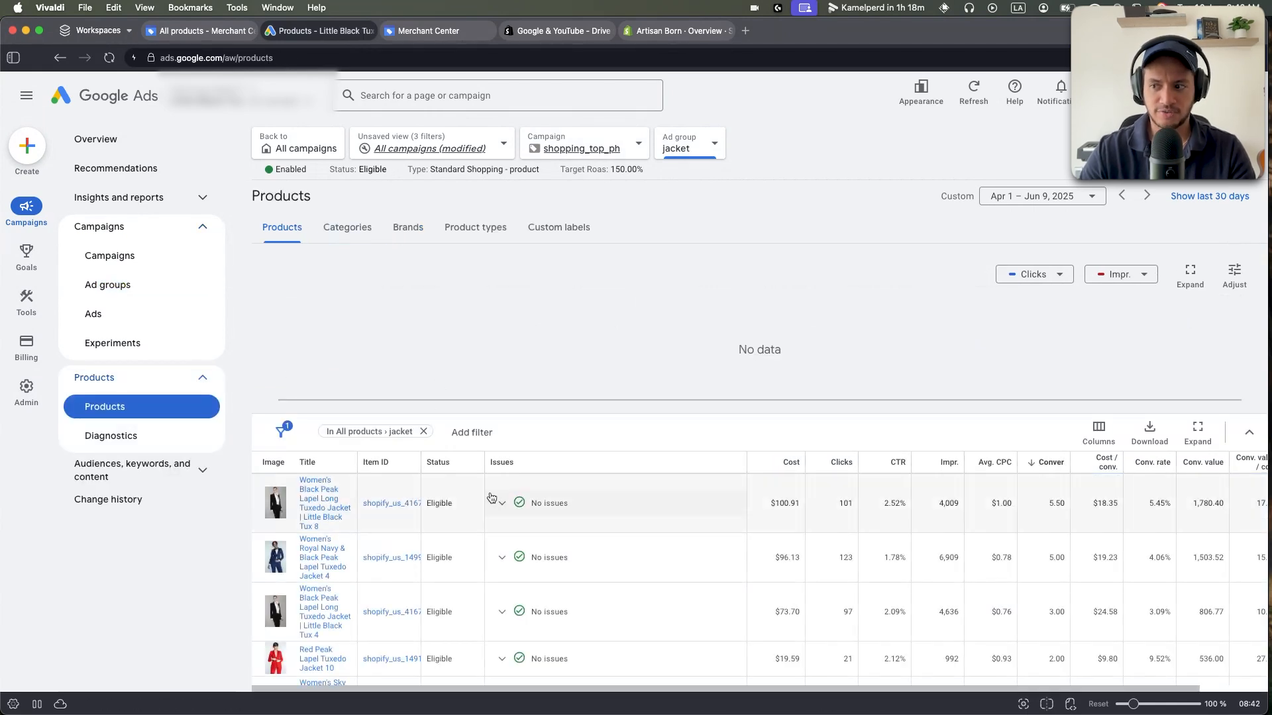
pyautogui.scroll(-2, 397, 397)
pyautogui.moveTo(375, 375); pyautogui.dragTo(488, 375)
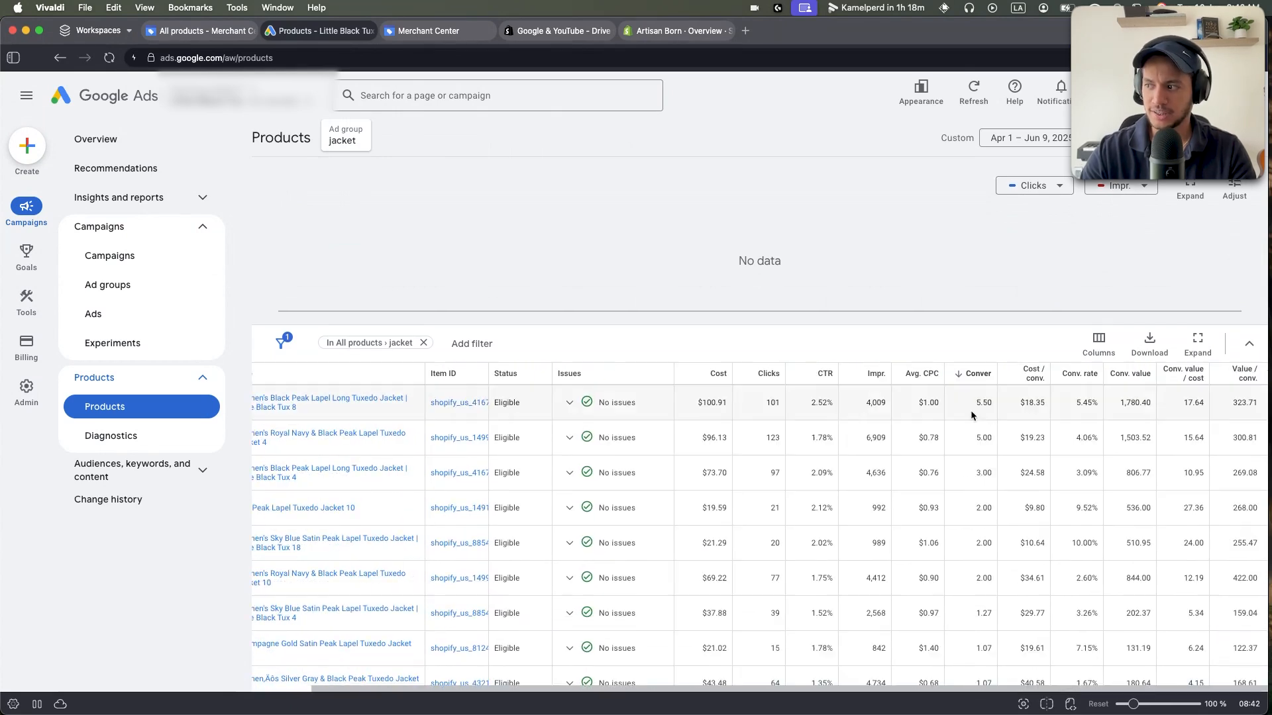
pyautogui.doubleClick(984, 438)
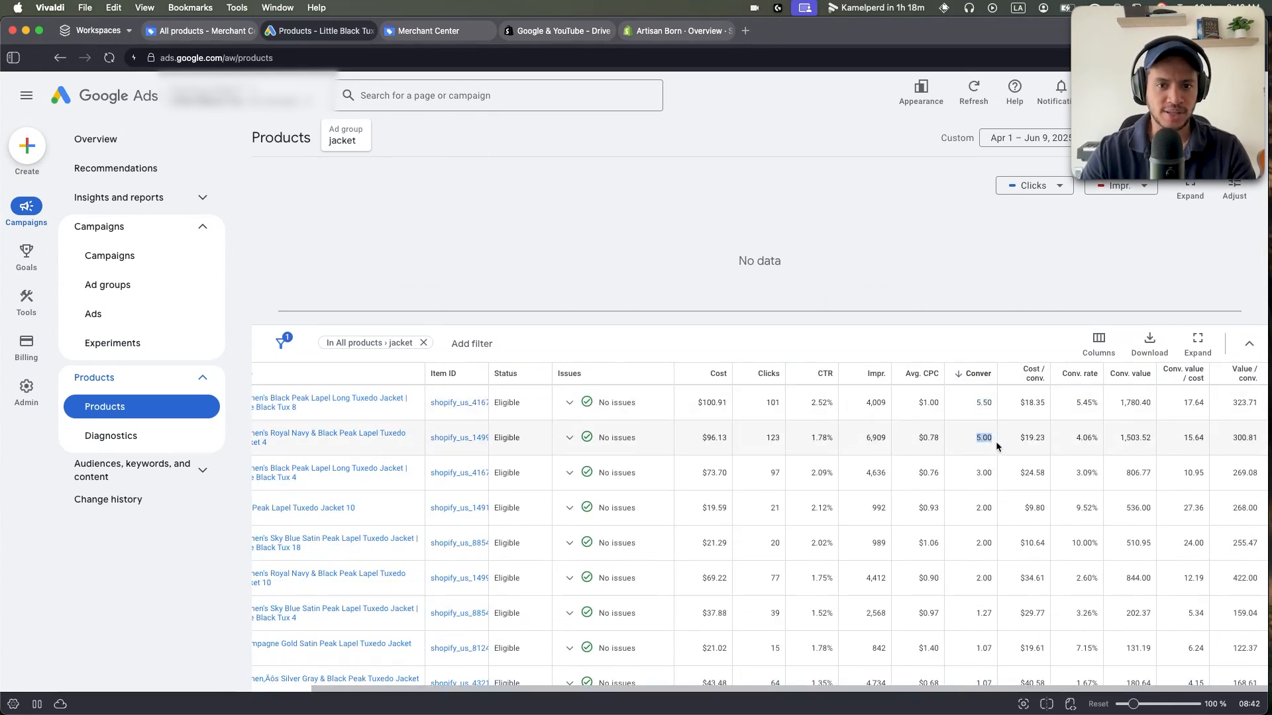
pyautogui.scroll(-1, 996, 442)
pyautogui.moveTo(974, 423); pyautogui.dragTo(1017, 431)
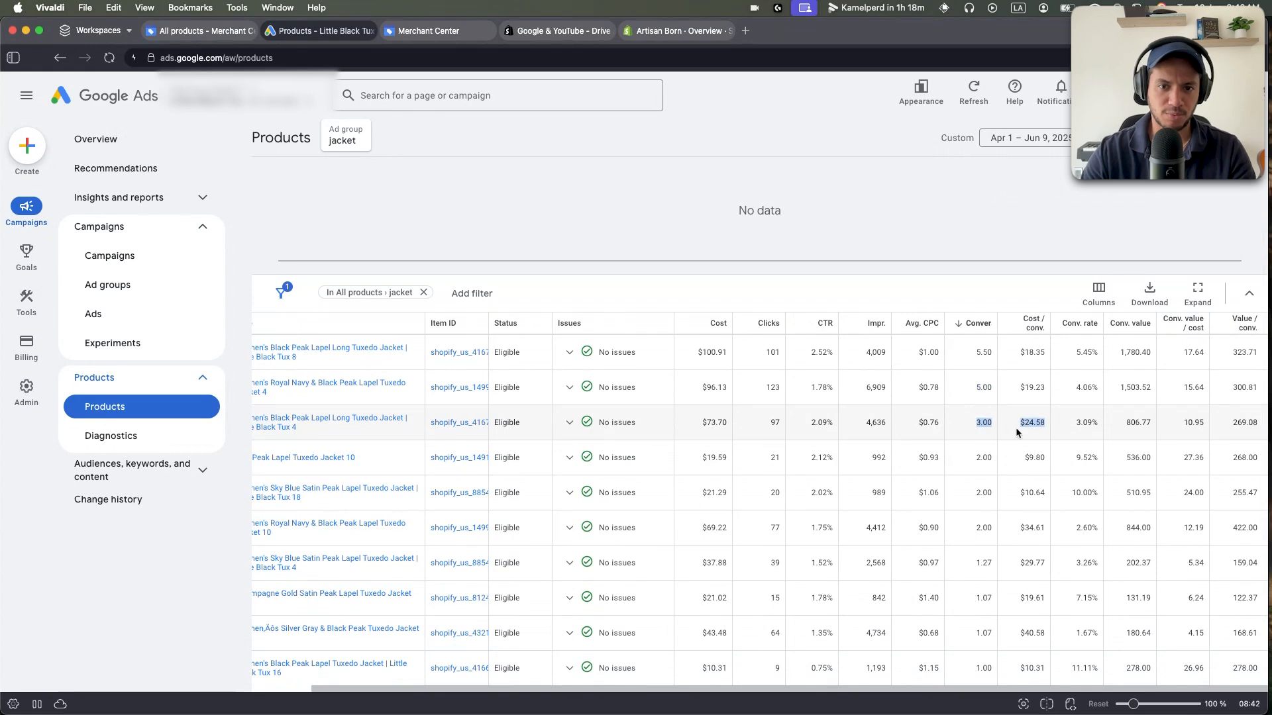
pyautogui.hscroll(-1, 905, 440)
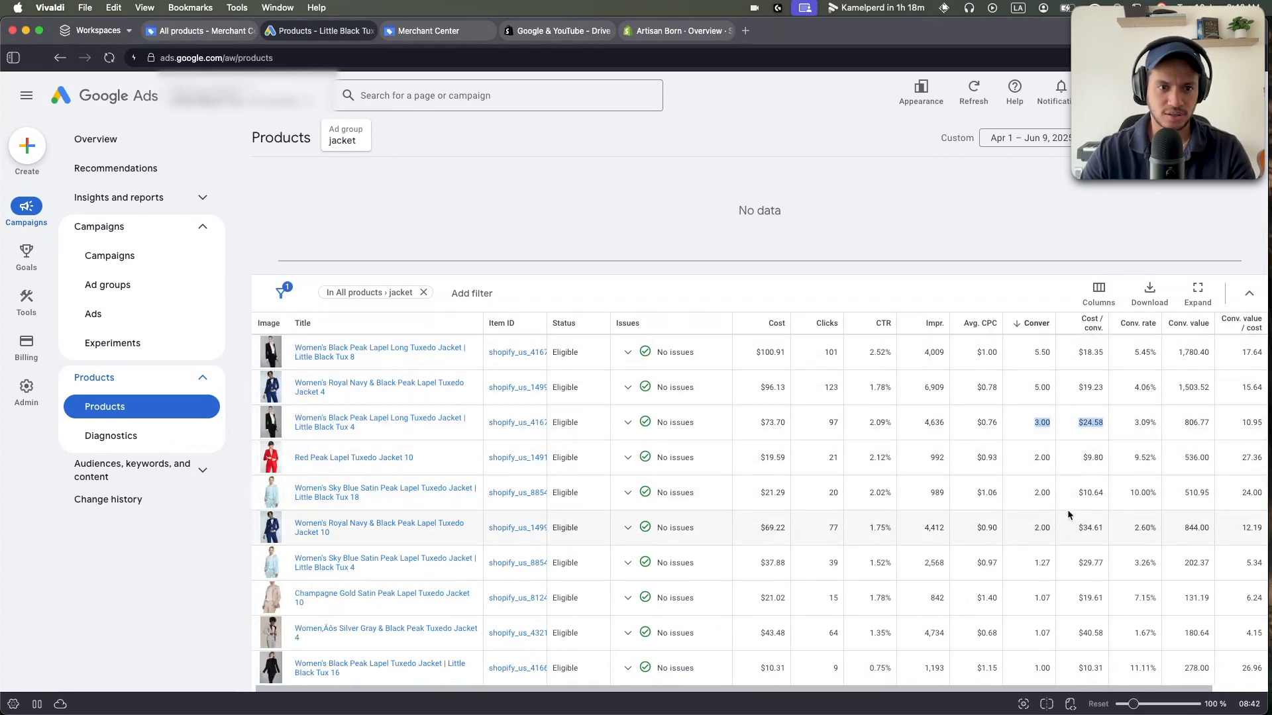
pyautogui.scroll(1, 1081, 448)
pyautogui.scroll(3, 1082, 447)
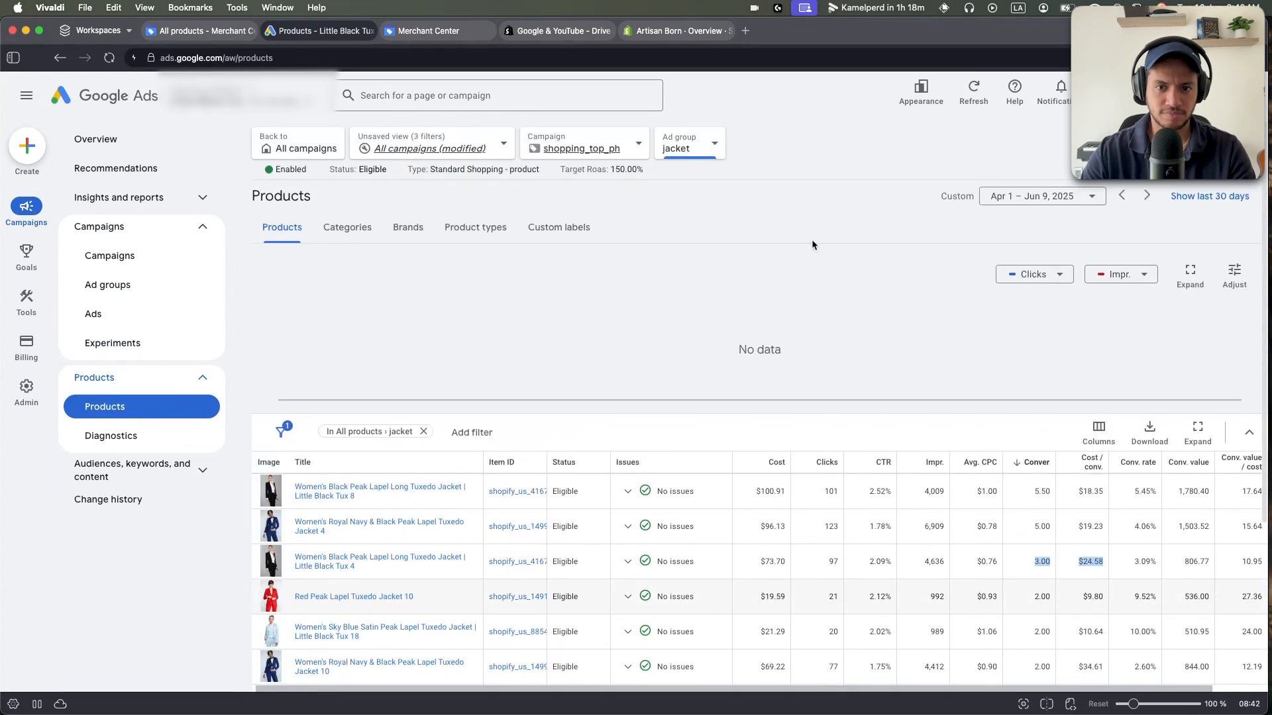
# Replace ROAS on the shopping_top_ph campaign chart with Conversions (by conv. time), then expand Insights and reports.
pyautogui.click(148, 255)
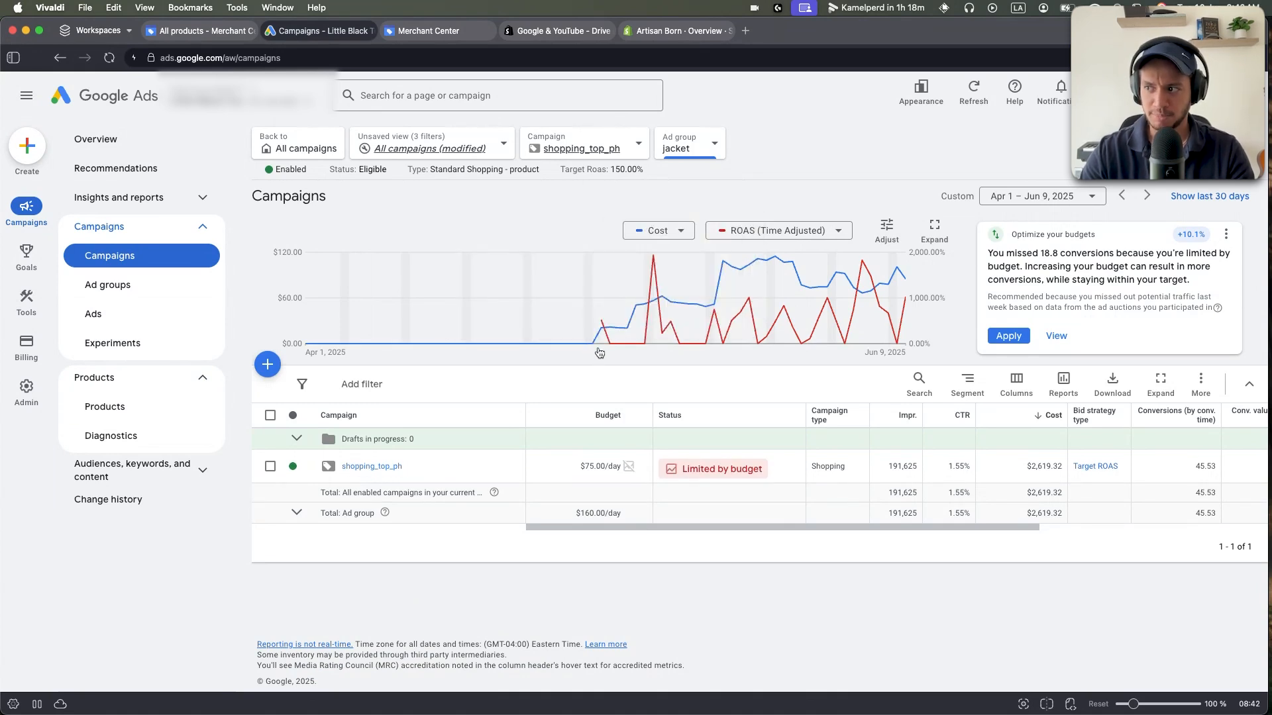
pyautogui.click(821, 230)
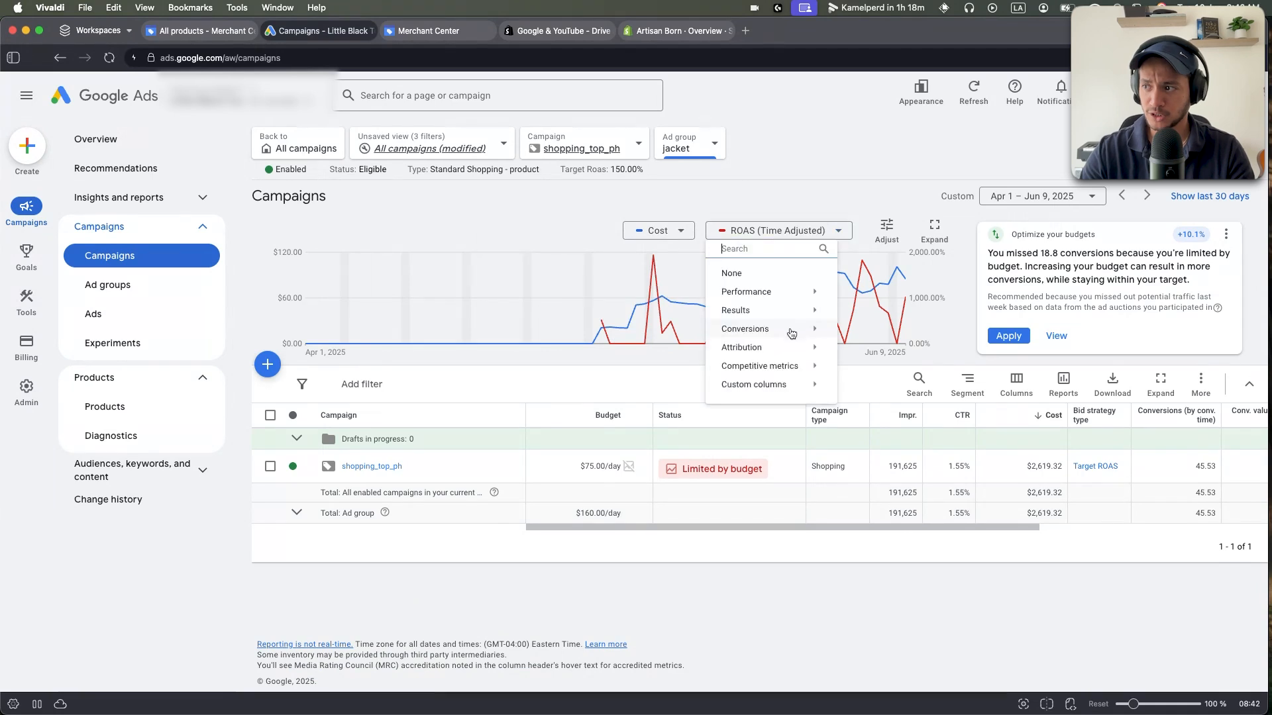
pyautogui.moveTo(795, 329)
pyautogui.click(880, 269)
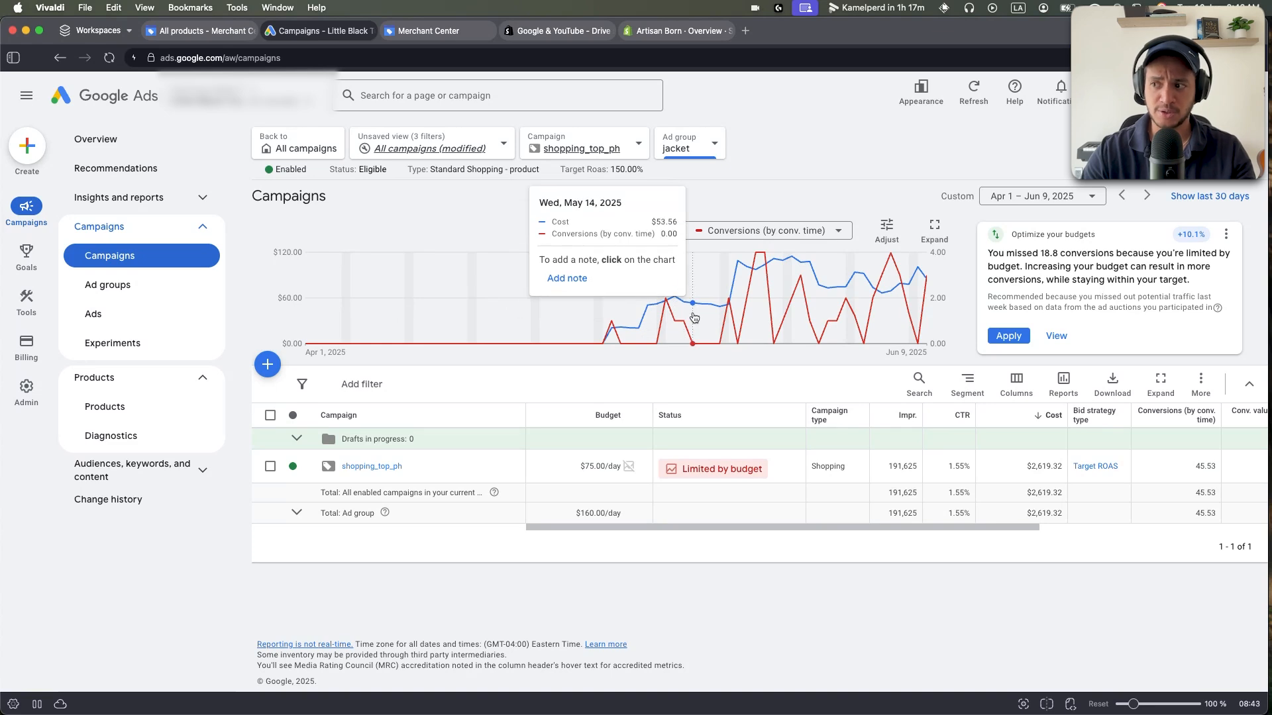
pyautogui.click(133, 198)
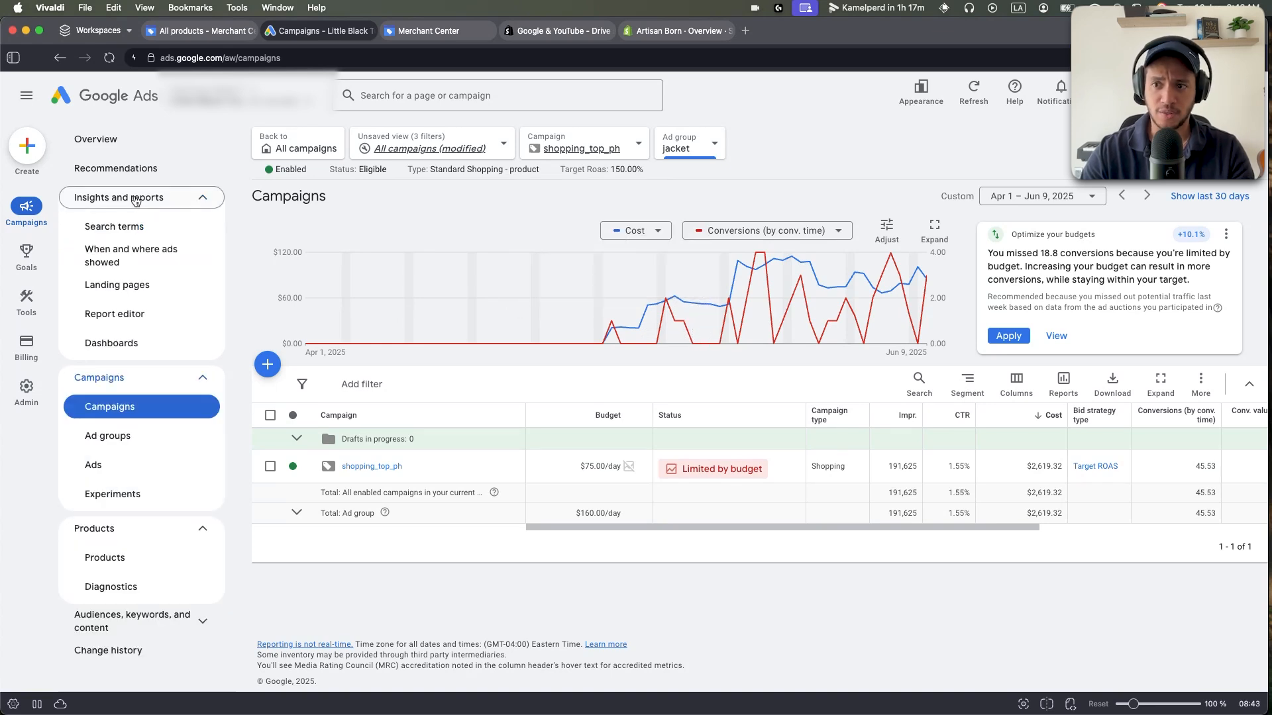
# Open the Search terms report and remove the 'little black' and 'Added/Excluded: None' filters.
pyautogui.click(111, 227)
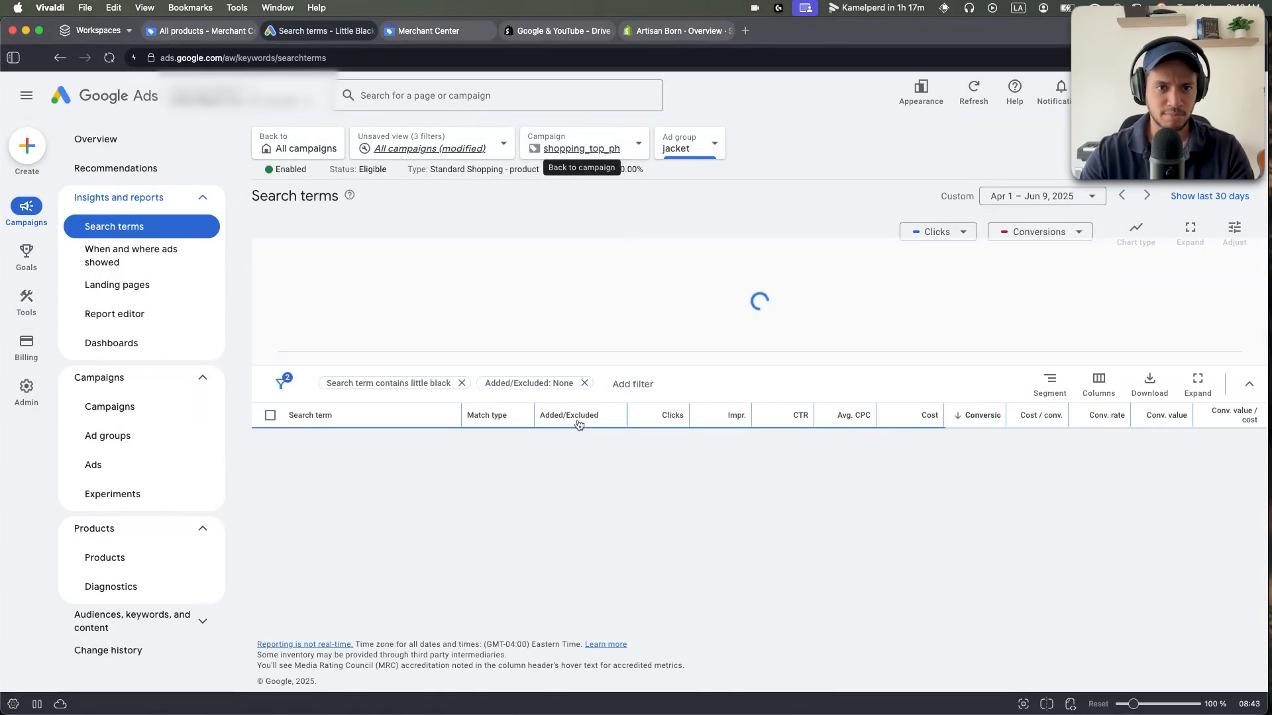
pyautogui.click(462, 382)
pyautogui.click(426, 383)
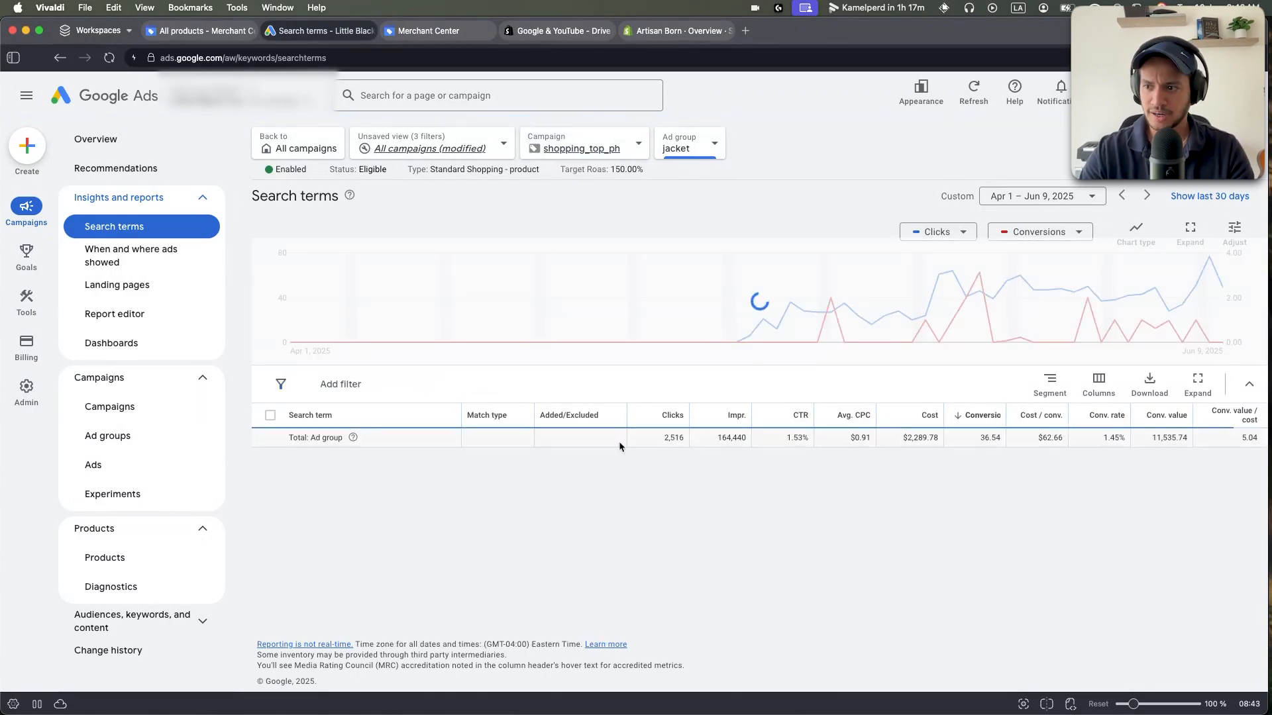
# Tick several women's tuxedo search terms, then clear them all with the header checkbox.
pyautogui.click(271, 442)
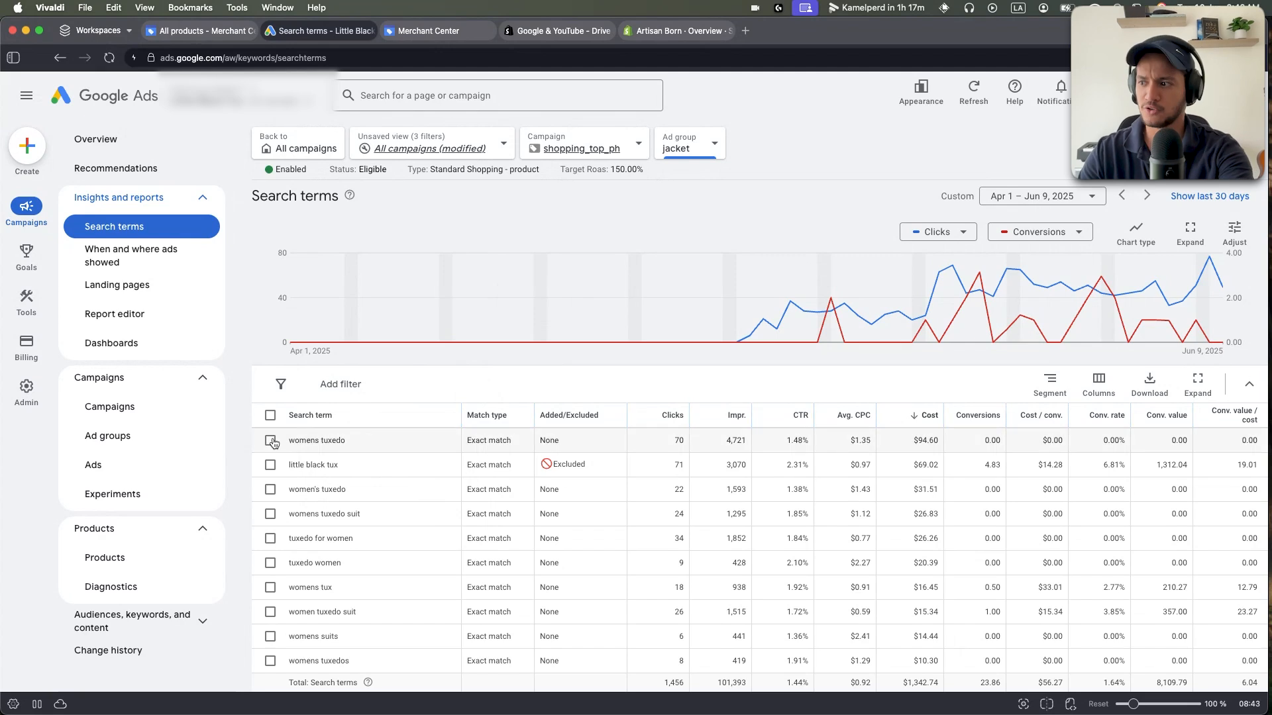
pyautogui.moveTo(283, 443); pyautogui.dragTo(368, 443)
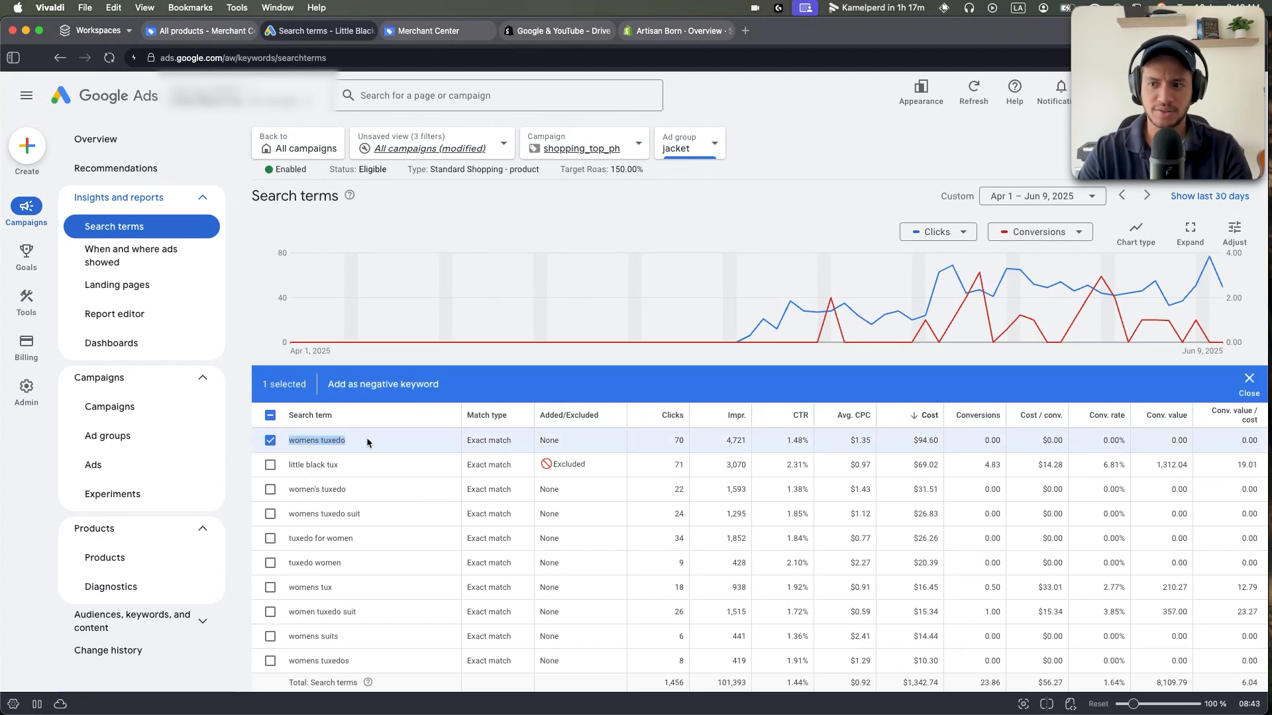
pyautogui.moveTo(288, 443); pyautogui.dragTo(351, 449)
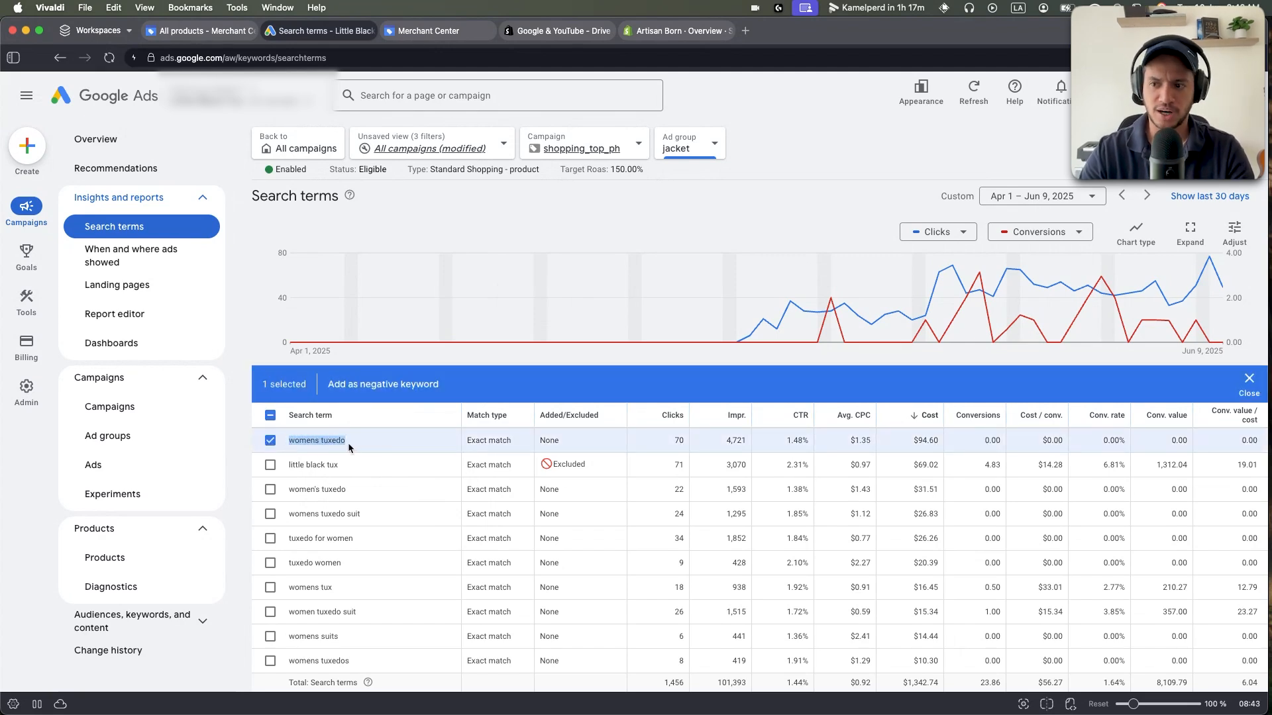
pyautogui.click(270, 514)
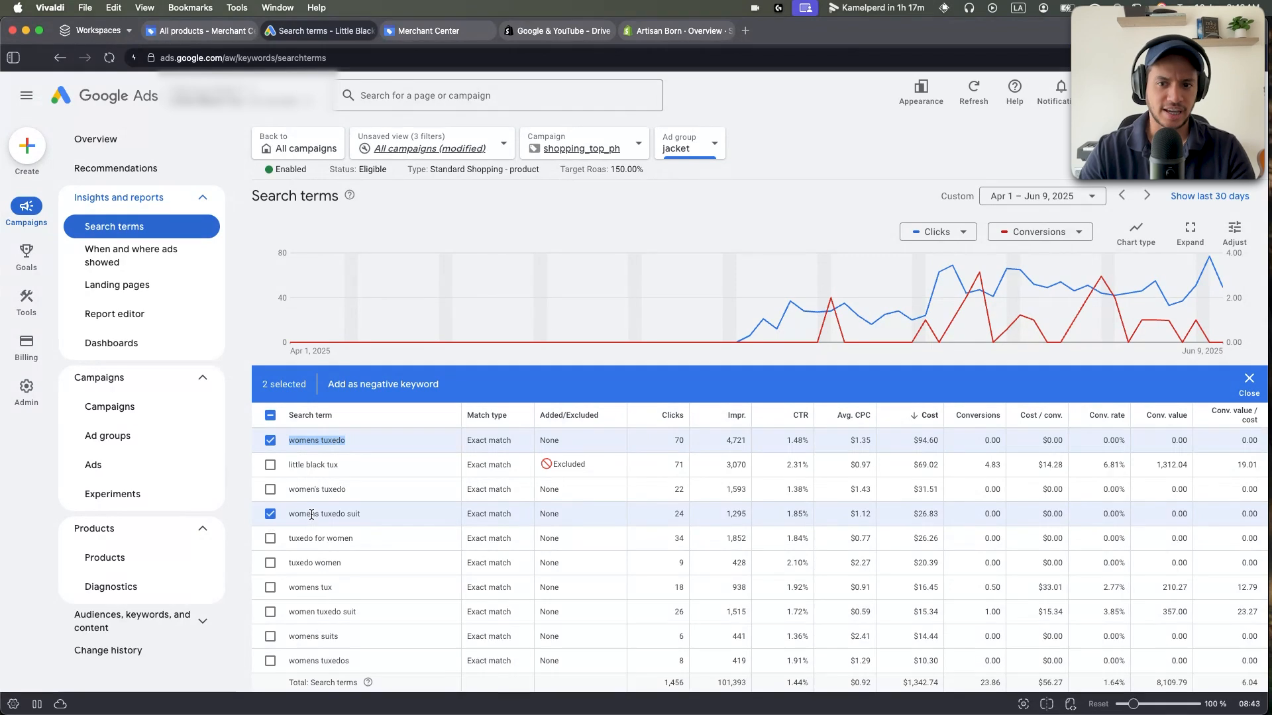
pyautogui.click(271, 539)
pyautogui.scroll(-1, 271, 539)
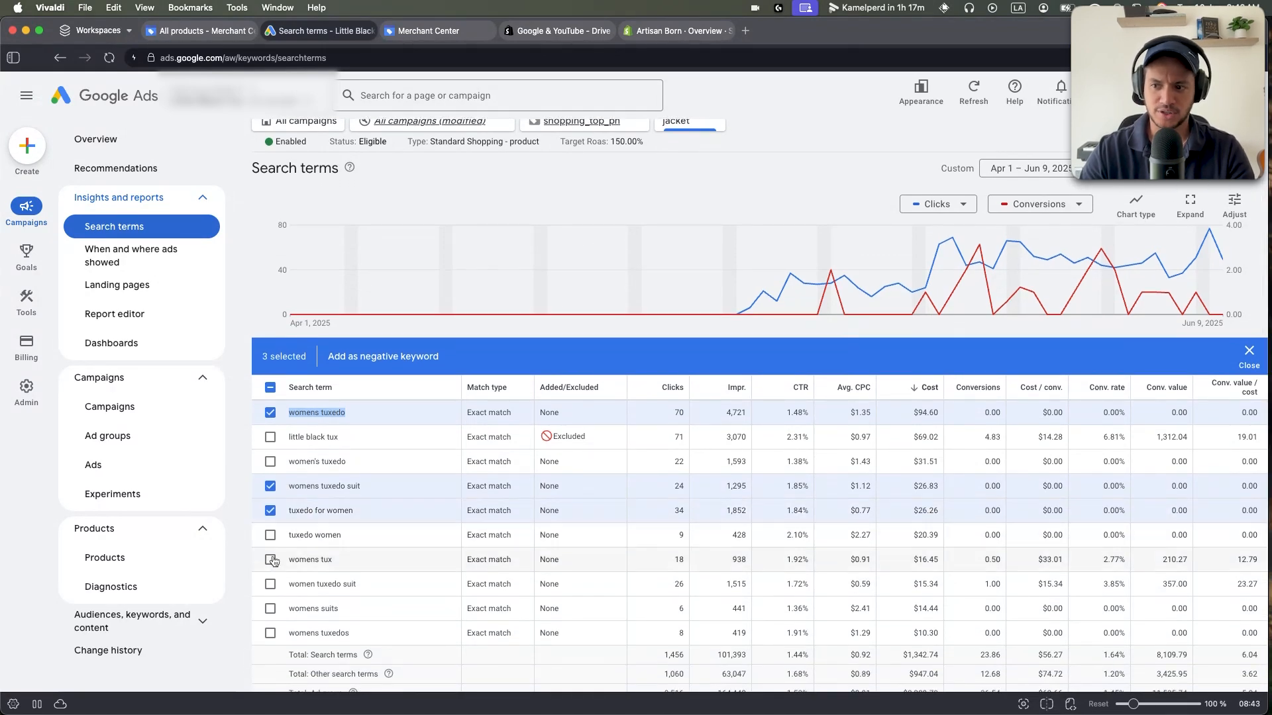
pyautogui.click(270, 584)
pyautogui.moveTo(289, 583); pyautogui.dragTo(335, 584)
pyautogui.click(268, 389)
pyautogui.click(269, 389)
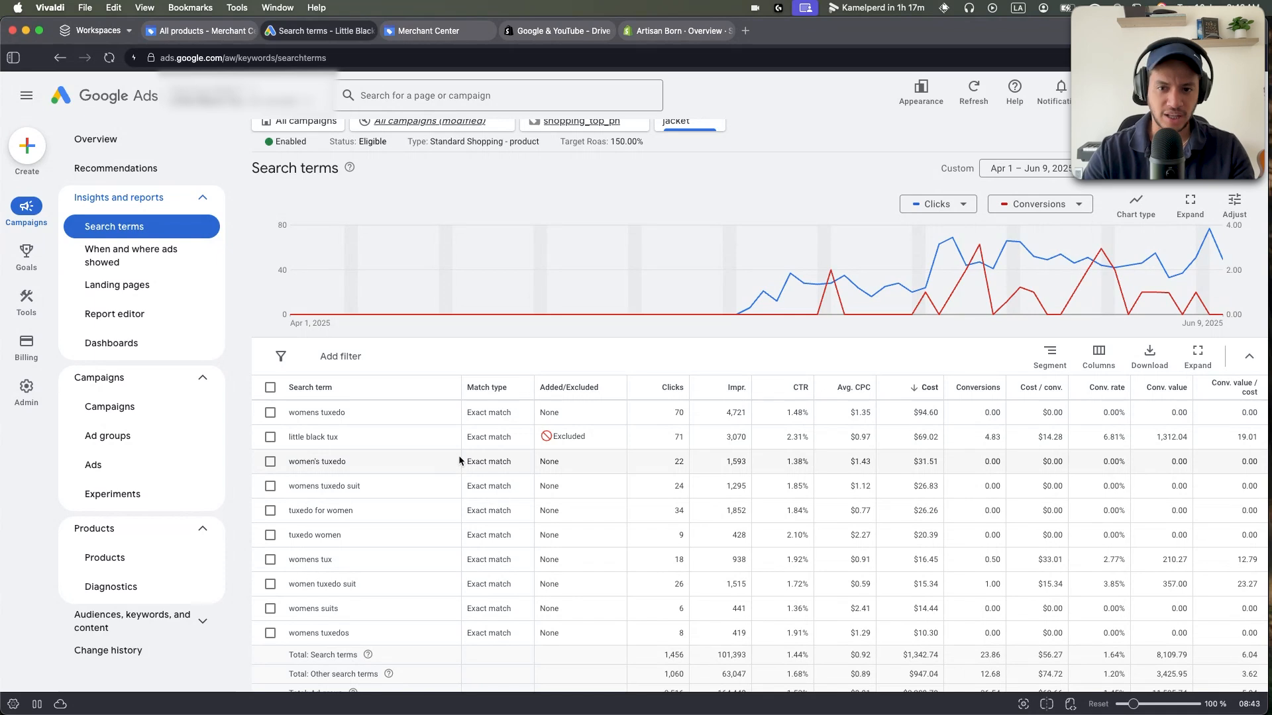
# Select and deselect the 'little black tux' term, leaving no search terms selected.
pyautogui.click(271, 437)
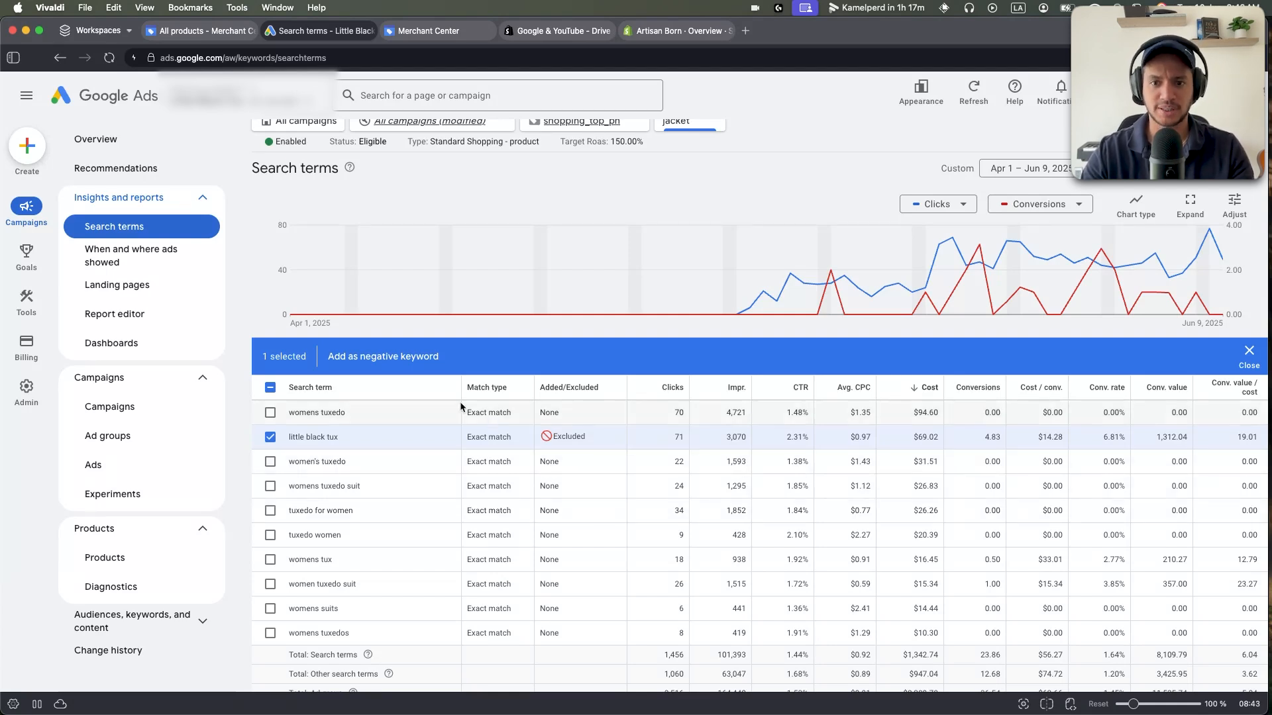
pyautogui.click(278, 396)
pyautogui.click(265, 440)
pyautogui.click(263, 441)
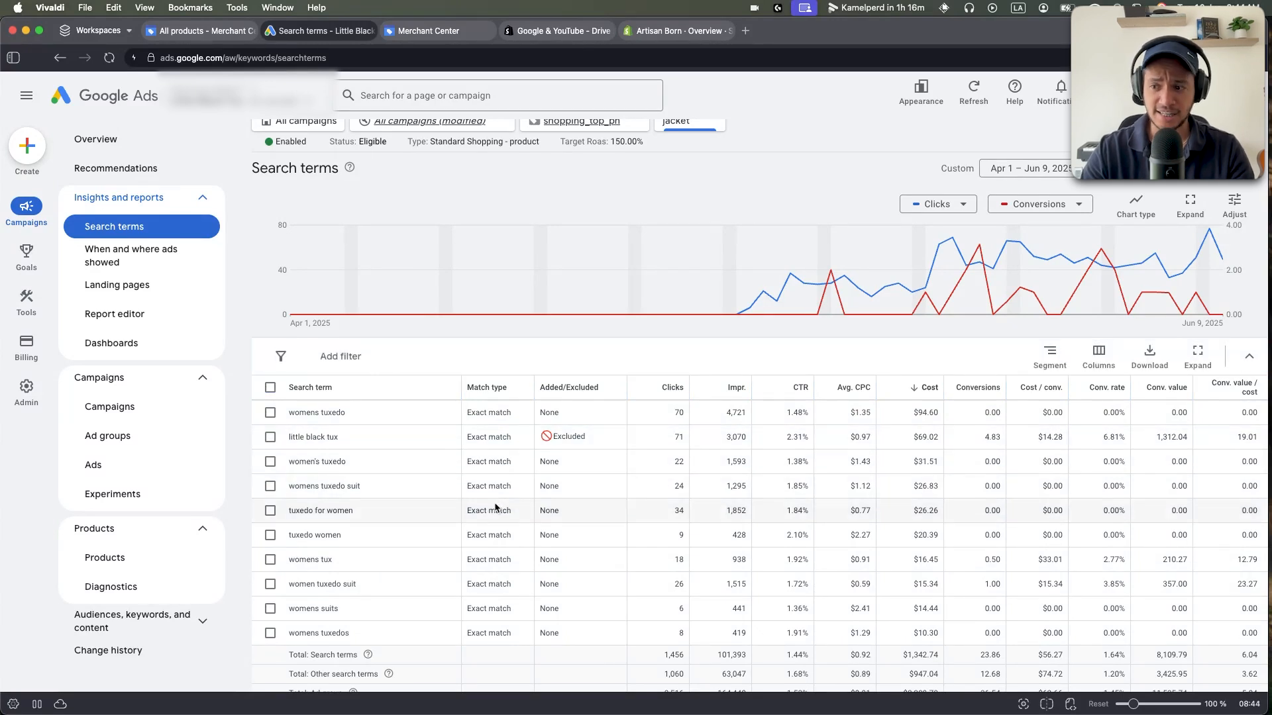
pyautogui.scroll(-2, 444, 506)
# Show 30 search terms per page.
pyautogui.click(1030, 612)
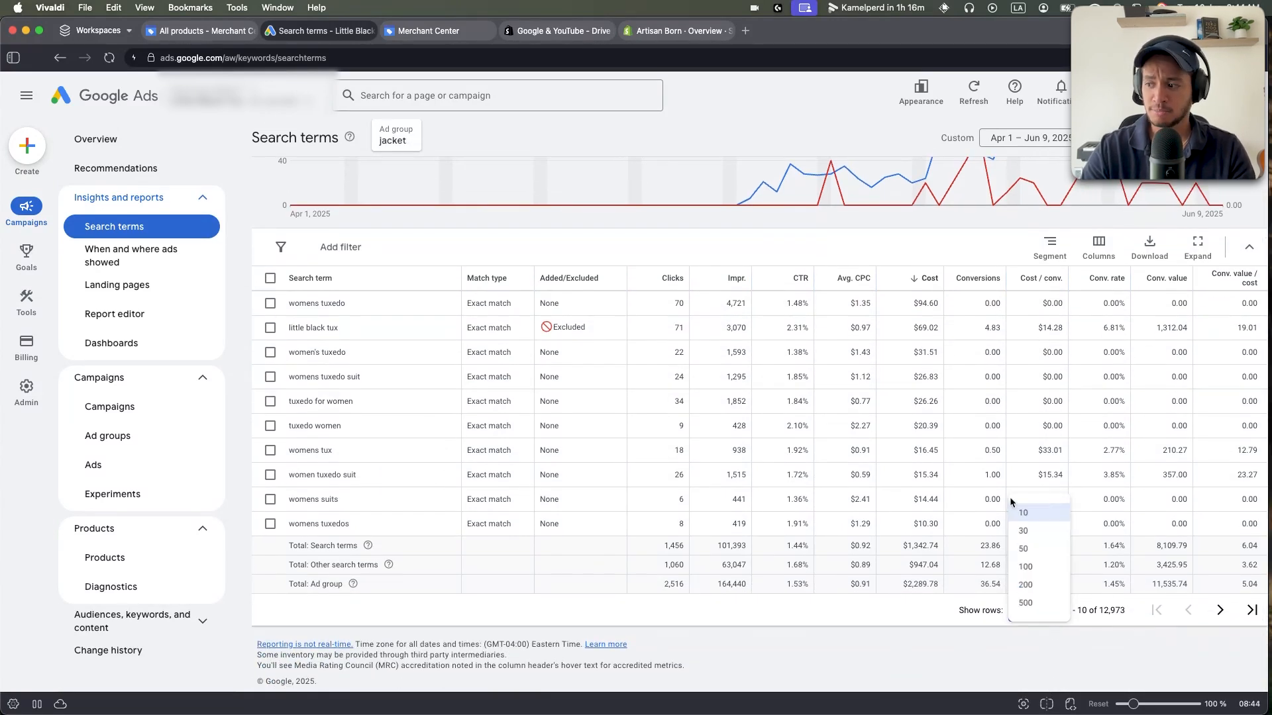
pyautogui.click(1023, 530)
pyautogui.scroll(3, 335, 364)
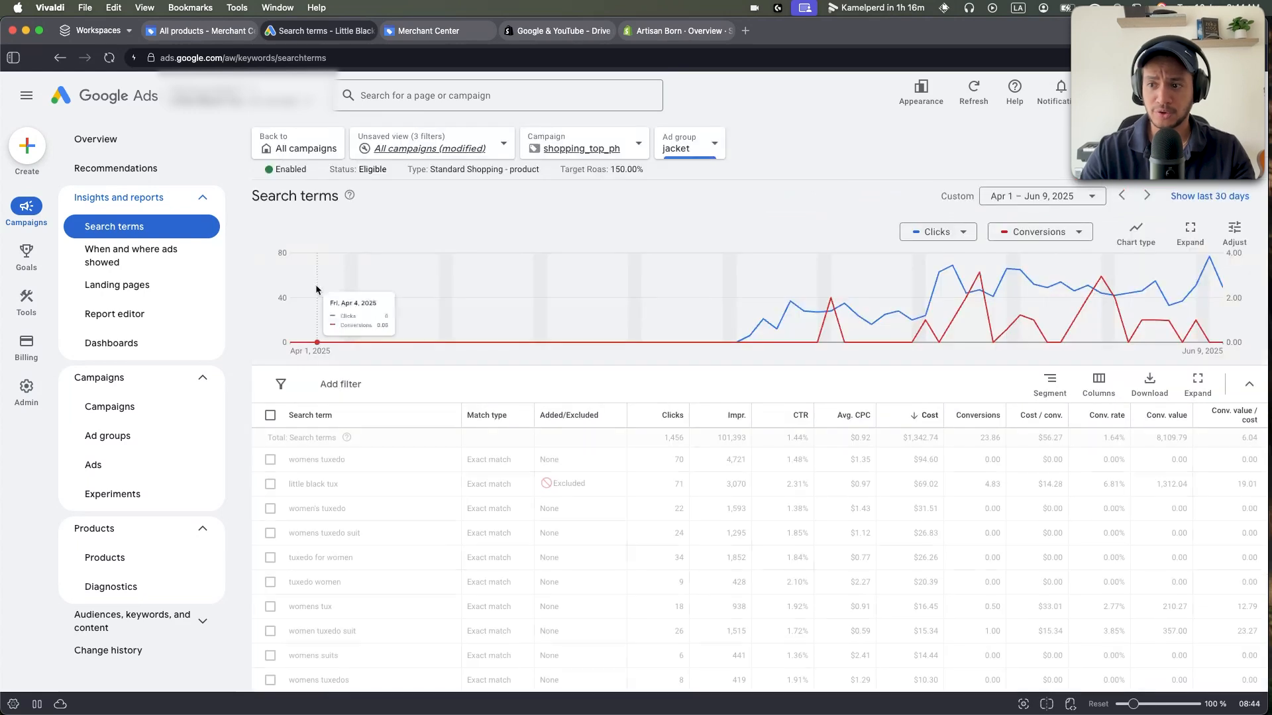
# Filter the search terms to Cost > $0.00 and review the resulting list.
pyautogui.click(340, 375)
pyautogui.write('co')
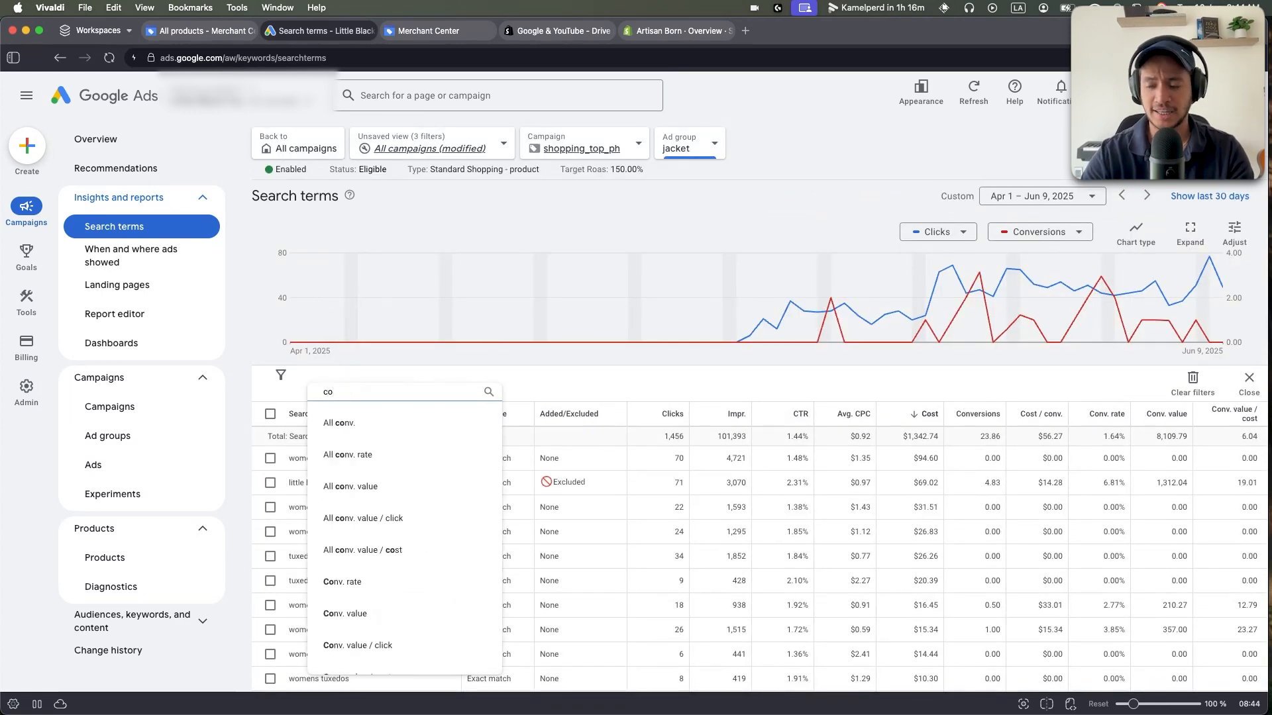
pyautogui.write('st')
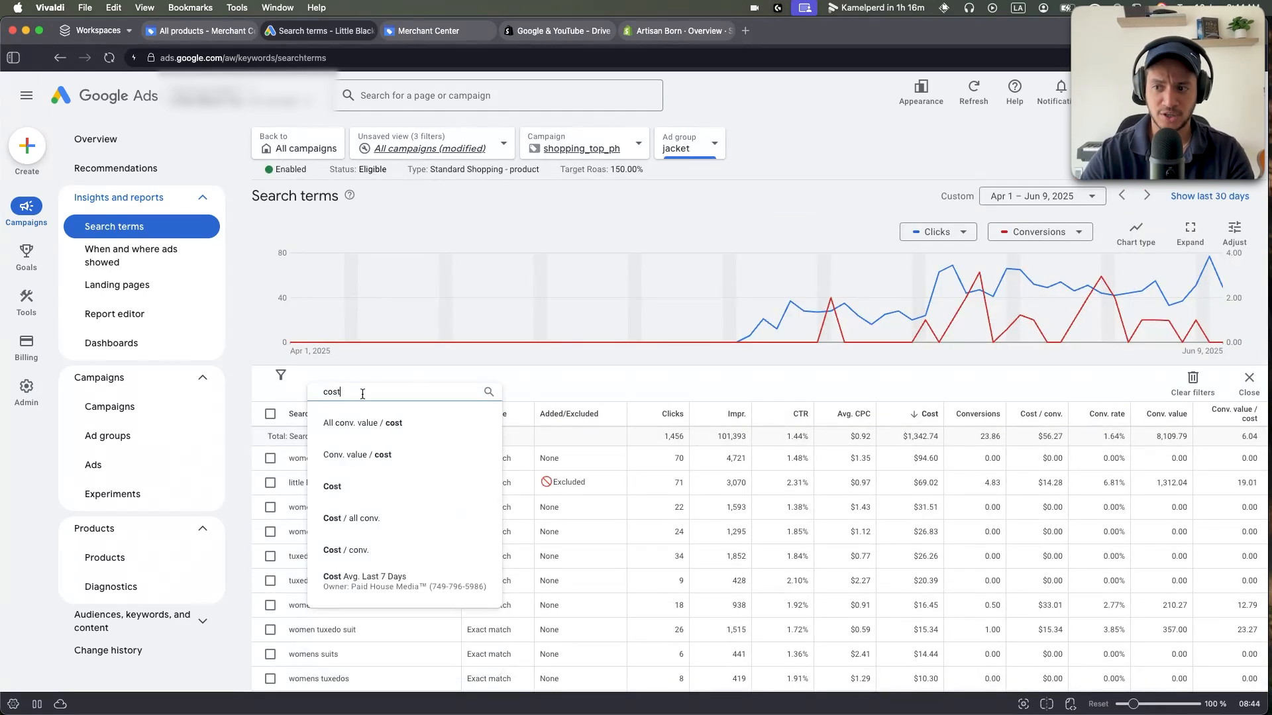
pyautogui.click(357, 487)
pyautogui.click(387, 435)
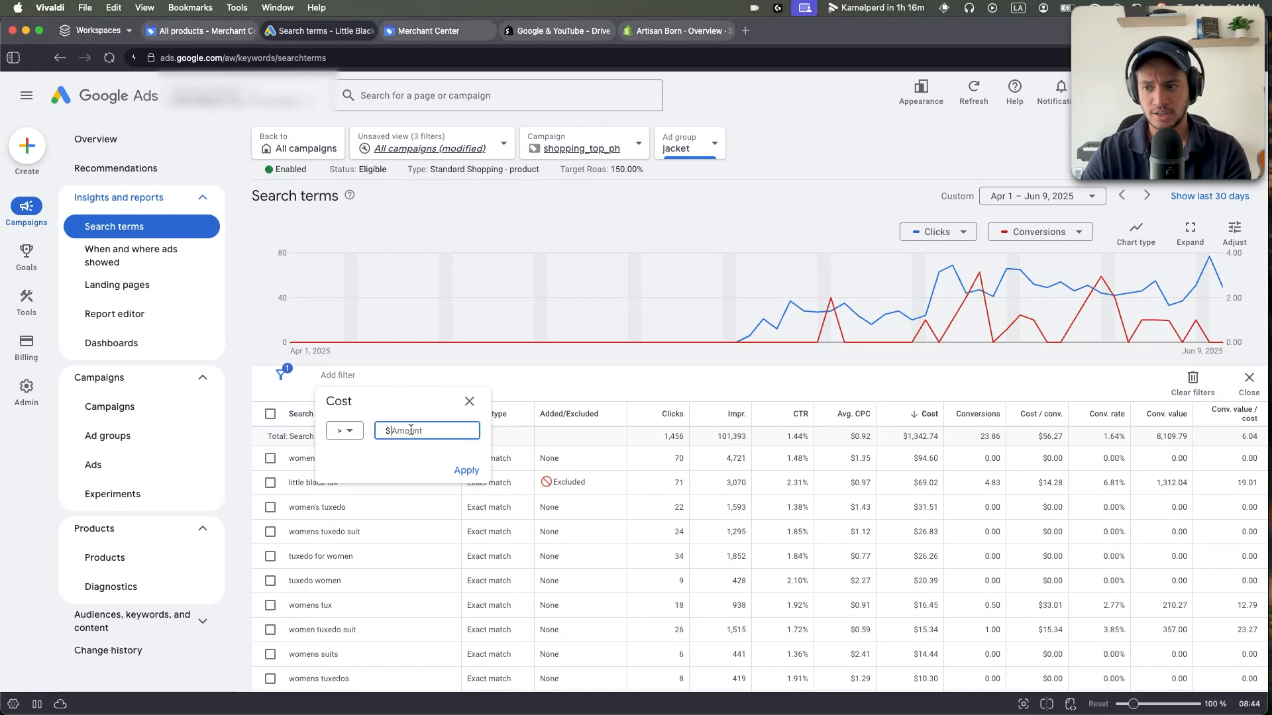
pyautogui.write('0')
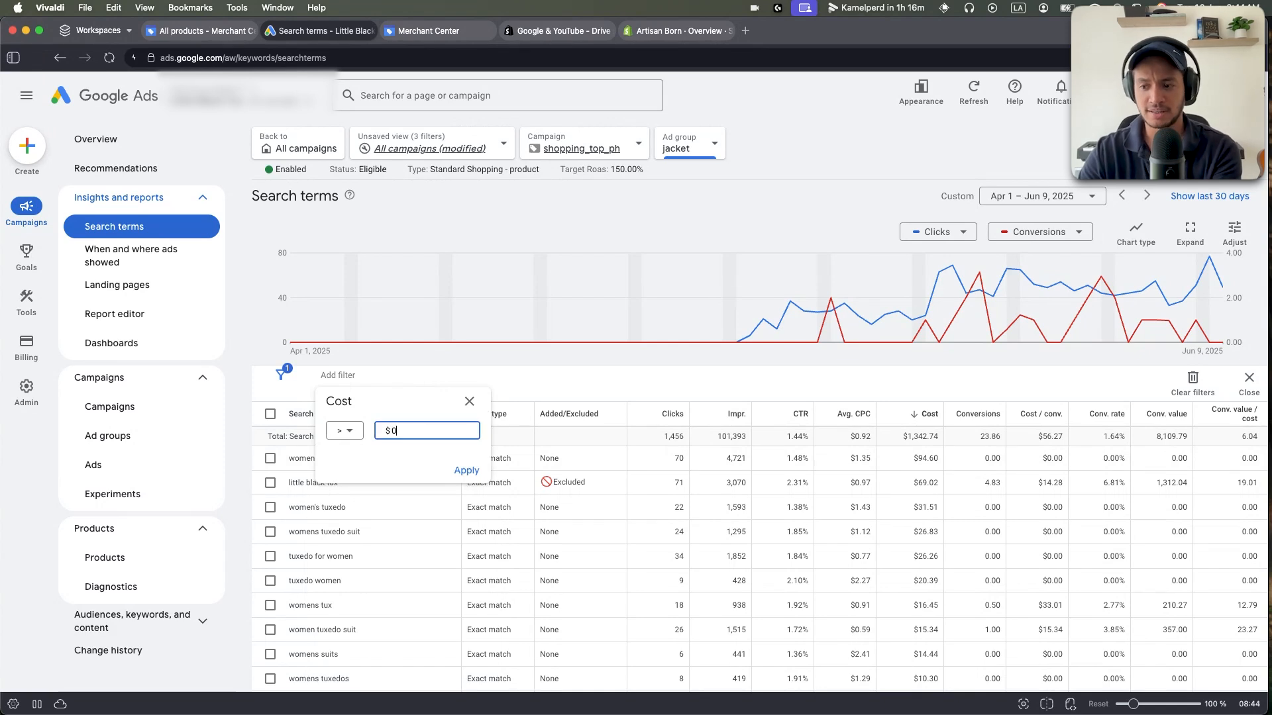
pyautogui.click(465, 467)
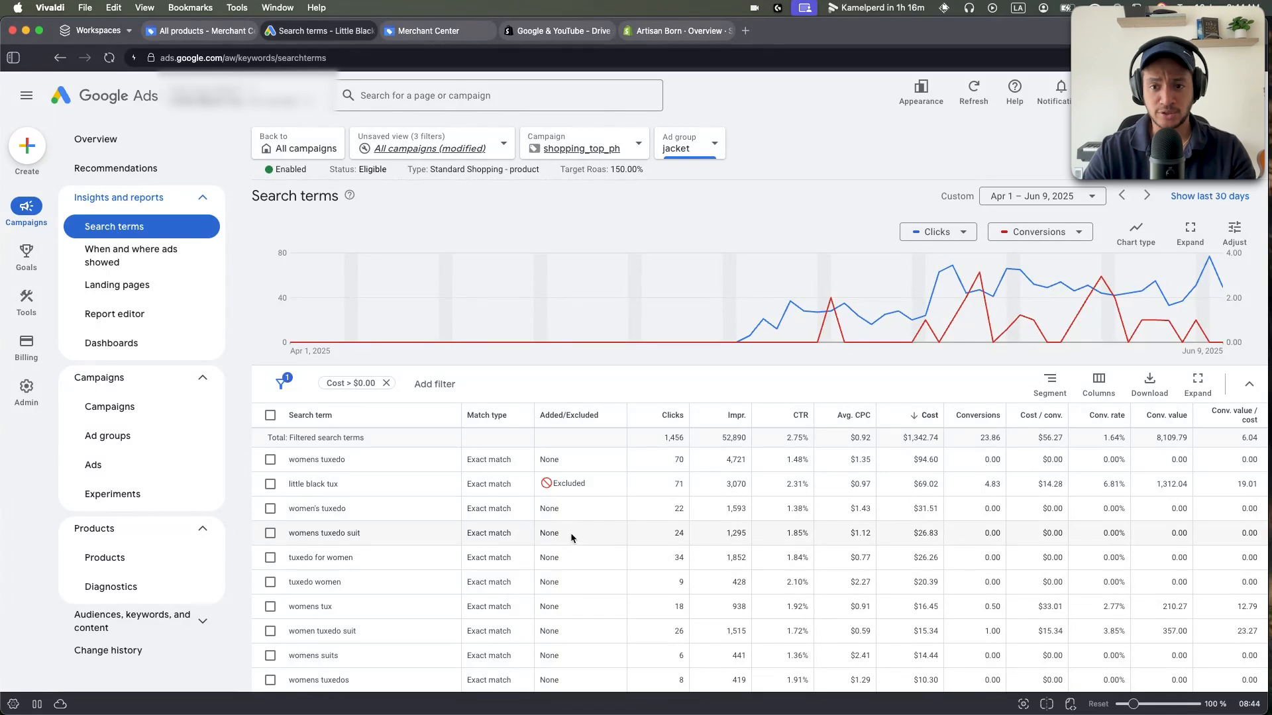
pyautogui.scroll(-3, 462, 530)
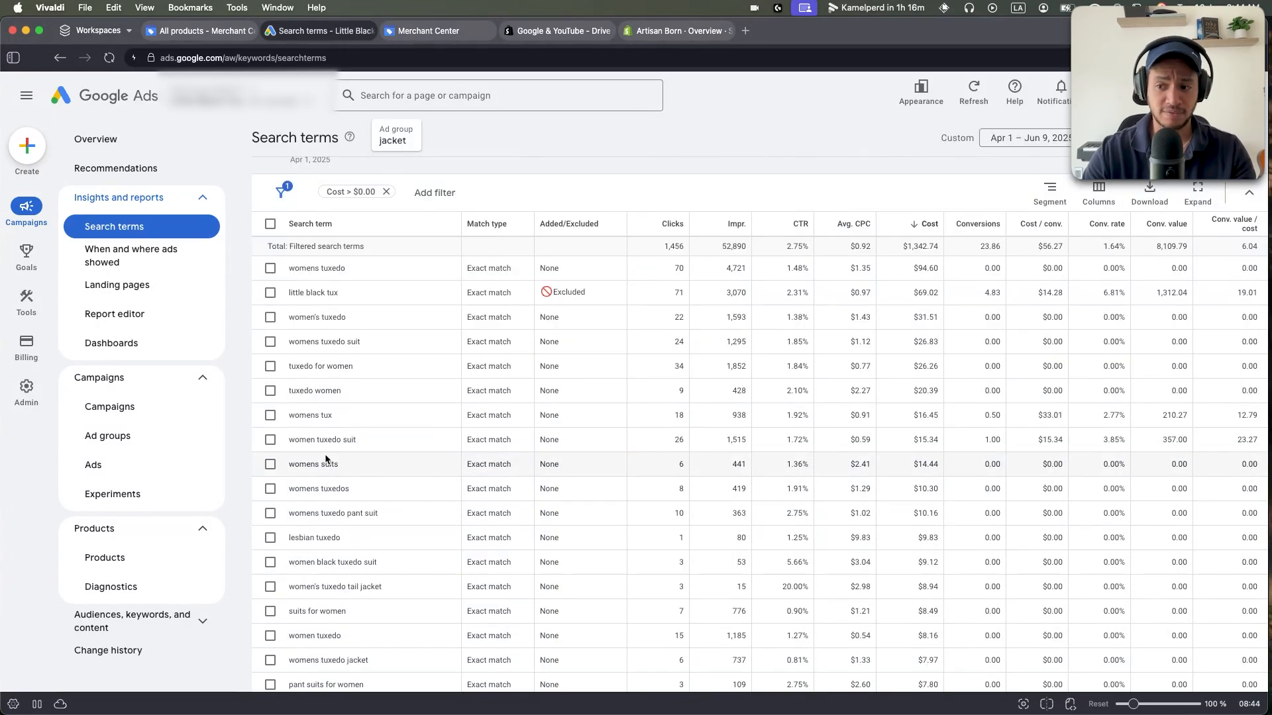
pyautogui.scroll(-1, 325, 459)
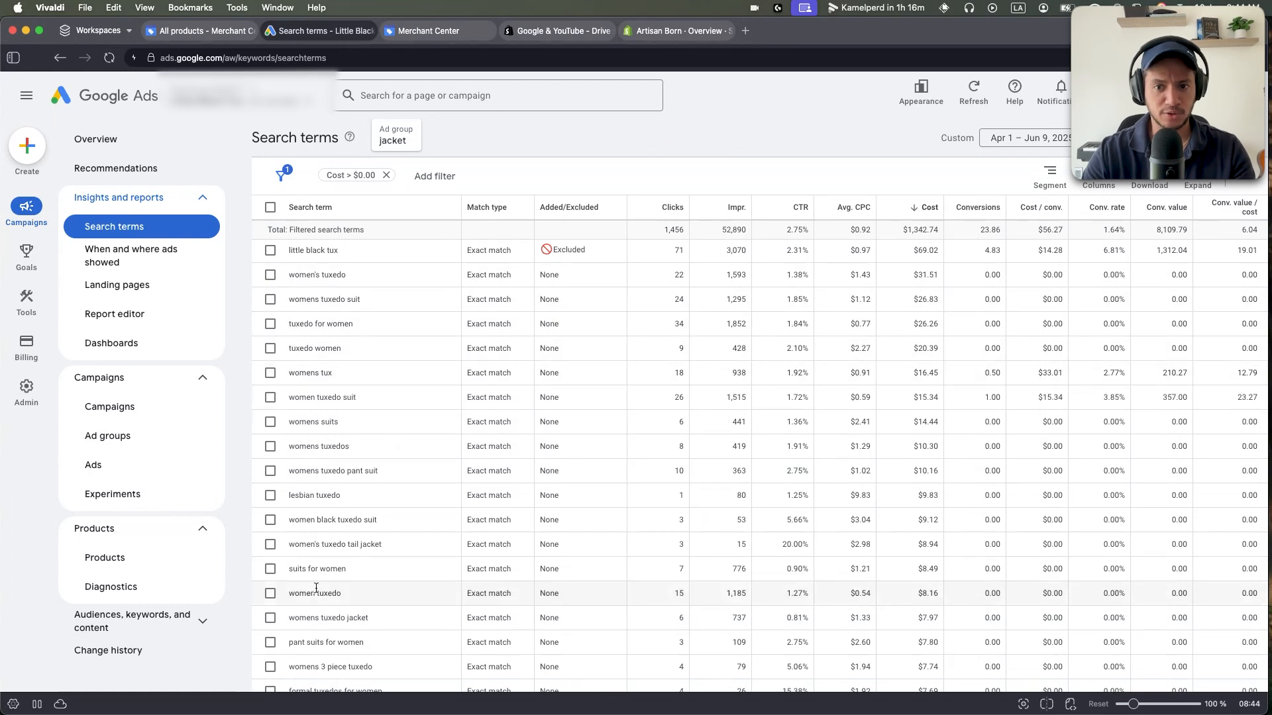
pyautogui.scroll(-4, 355, 489)
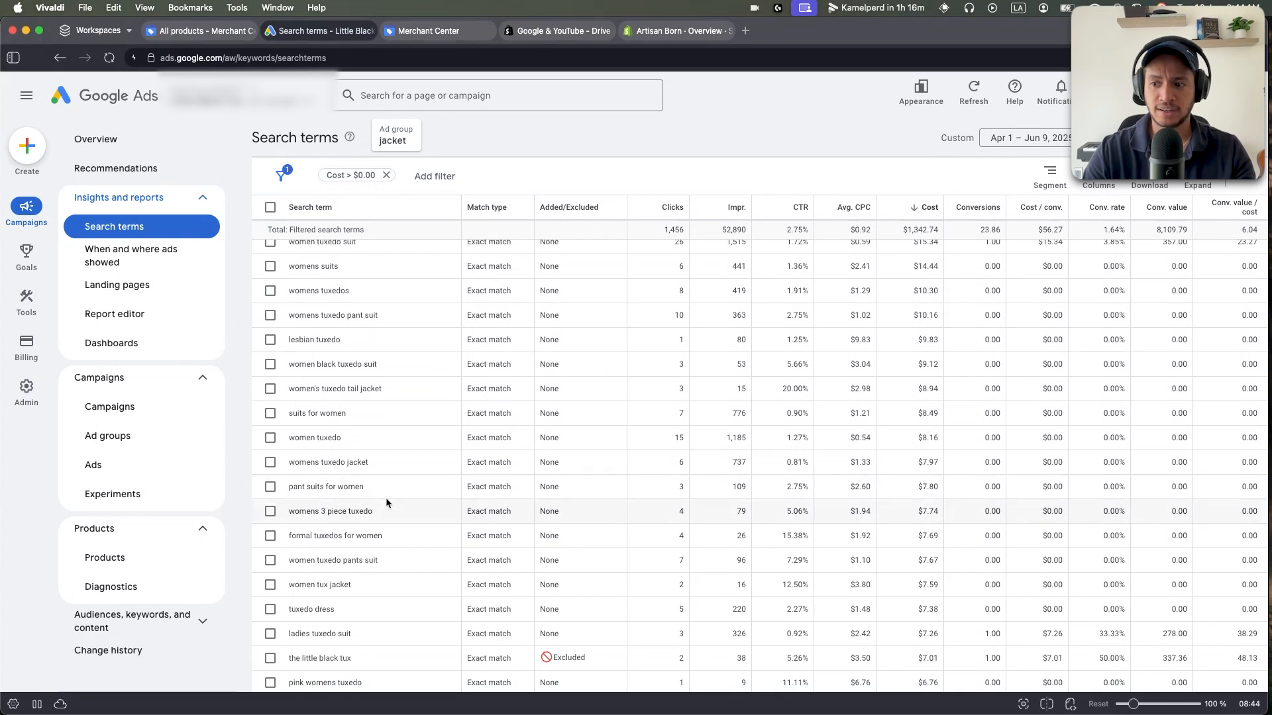
pyautogui.scroll(-5, 388, 500)
# Start adding 'formal tuxedos for women', 'women tuxedo pants suit' and 'women tux jacket' to a negative keyword list, then cancel.
pyautogui.click(271, 366)
pyautogui.click(271, 391)
pyautogui.click(270, 415)
pyautogui.click(383, 176)
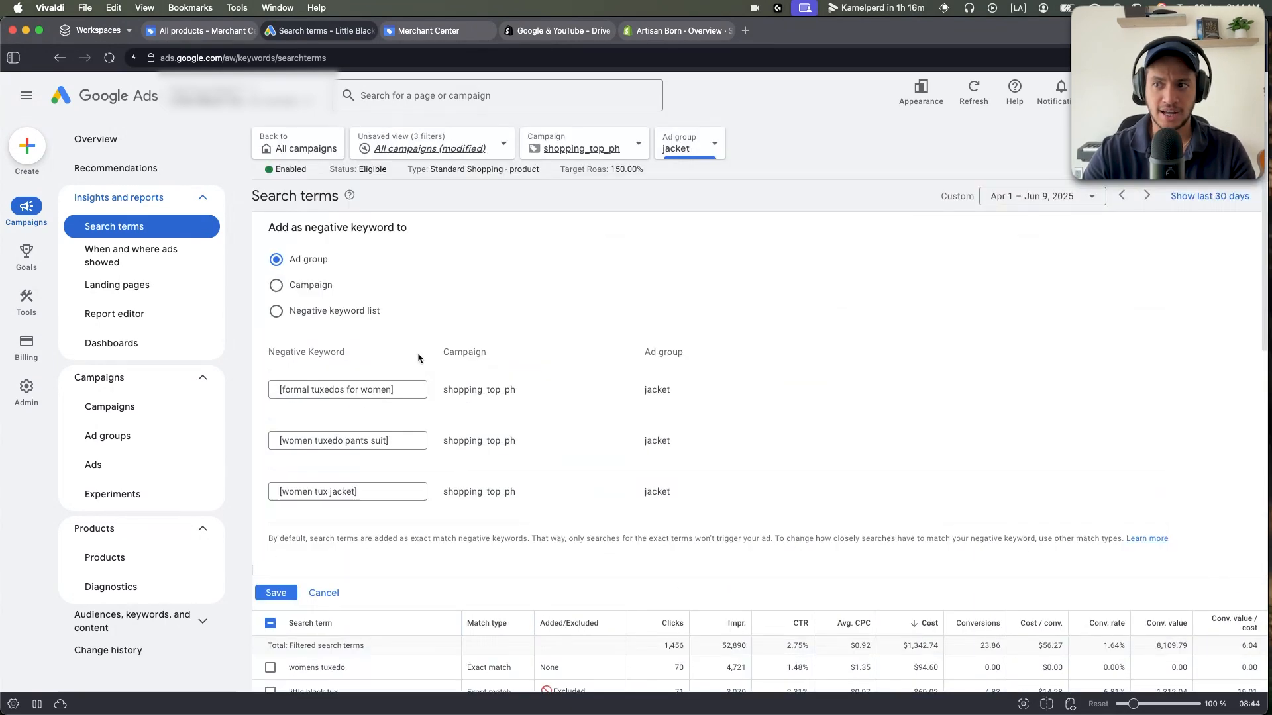
pyautogui.click(310, 313)
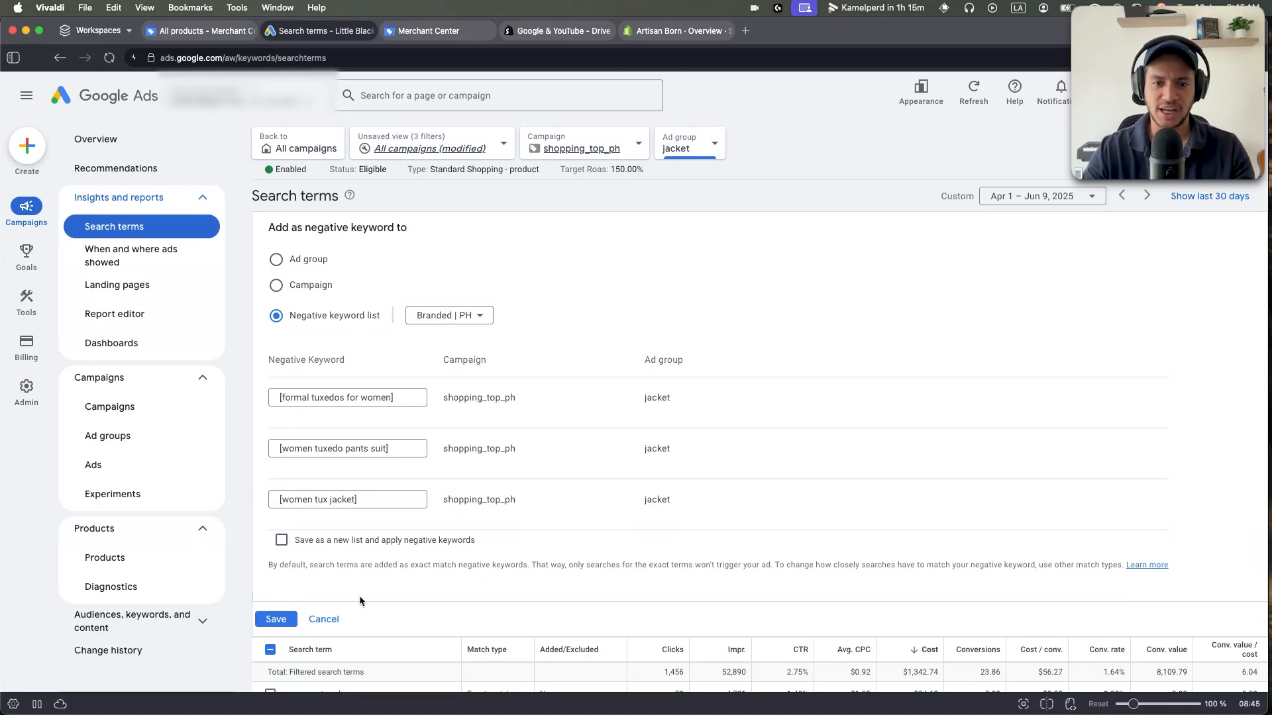
pyautogui.click(333, 621)
# Open the shopping_top_ph campaign from Campaigns to list its jacket, pants and vest ad groups.
pyautogui.click(270, 415)
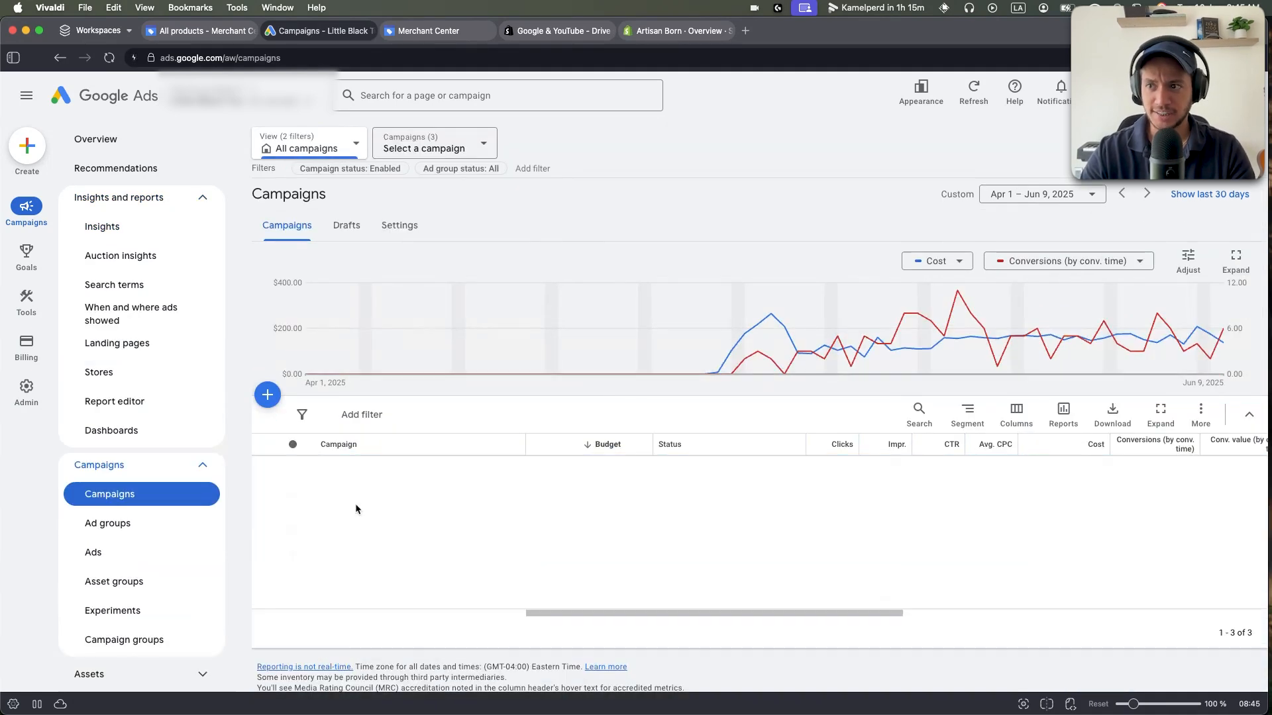
pyautogui.click(270, 538)
pyautogui.click(271, 537)
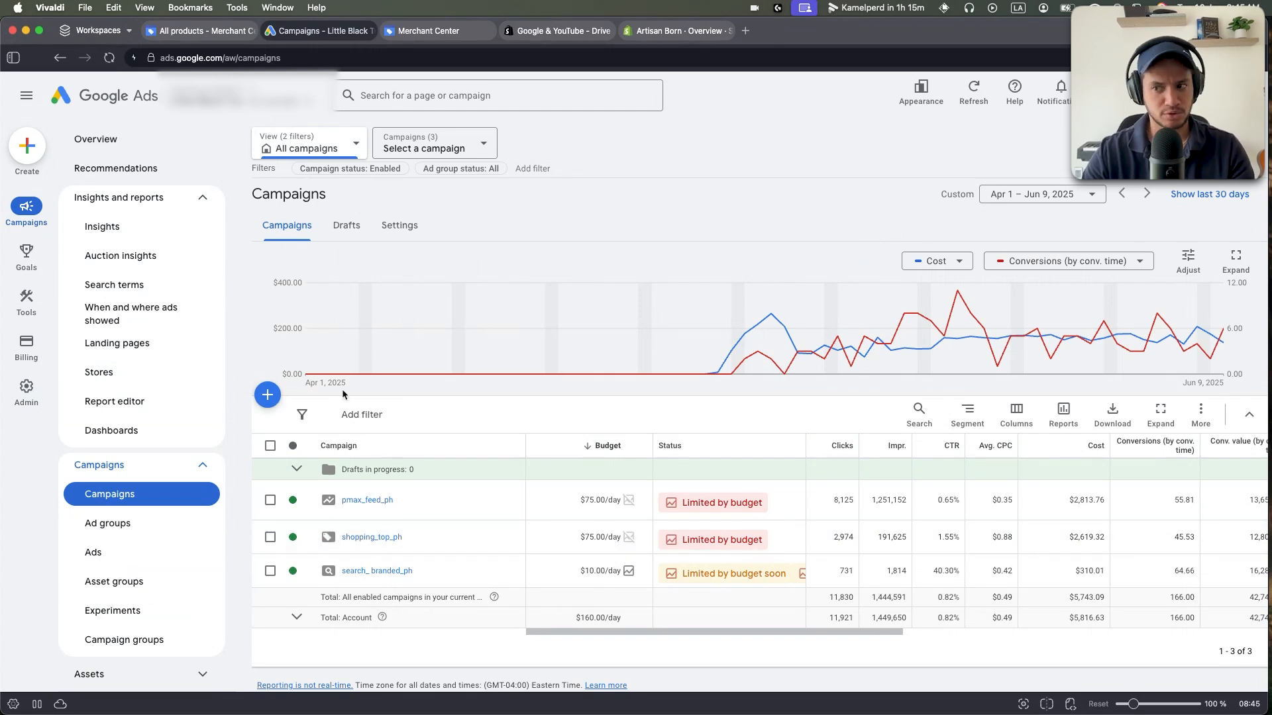
pyautogui.moveTo(425, 370)
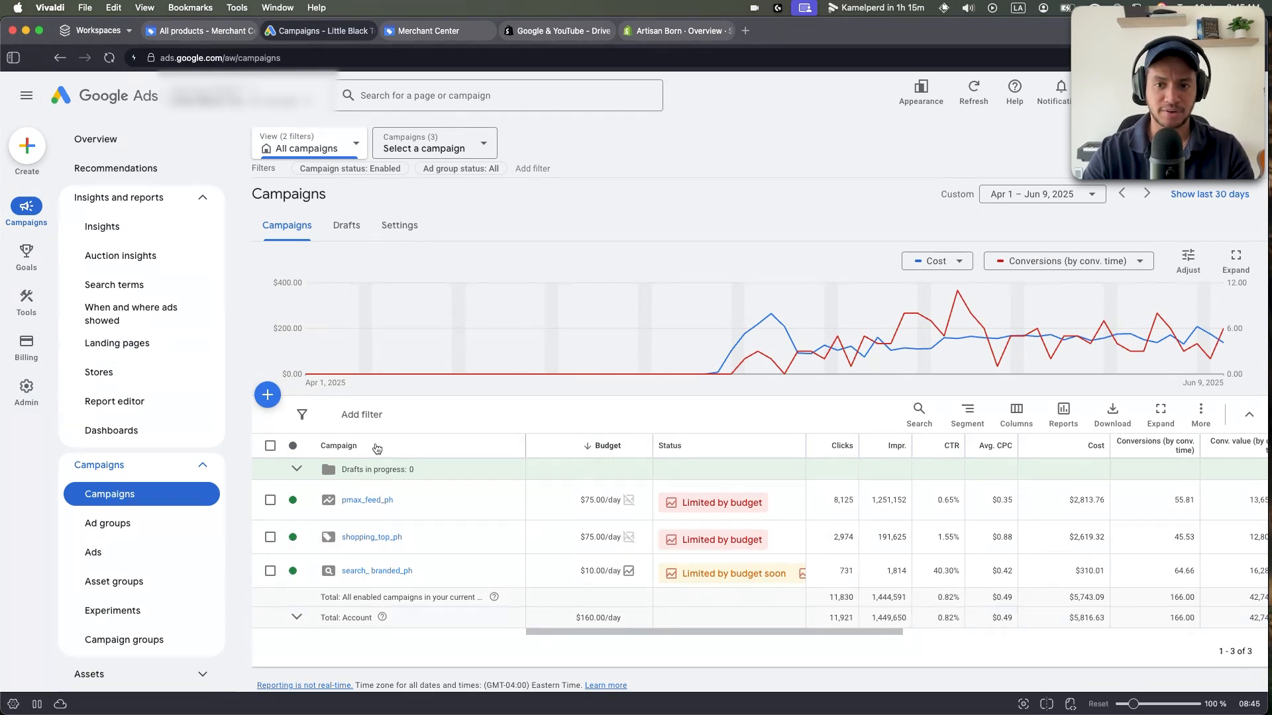
pyautogui.click(363, 539)
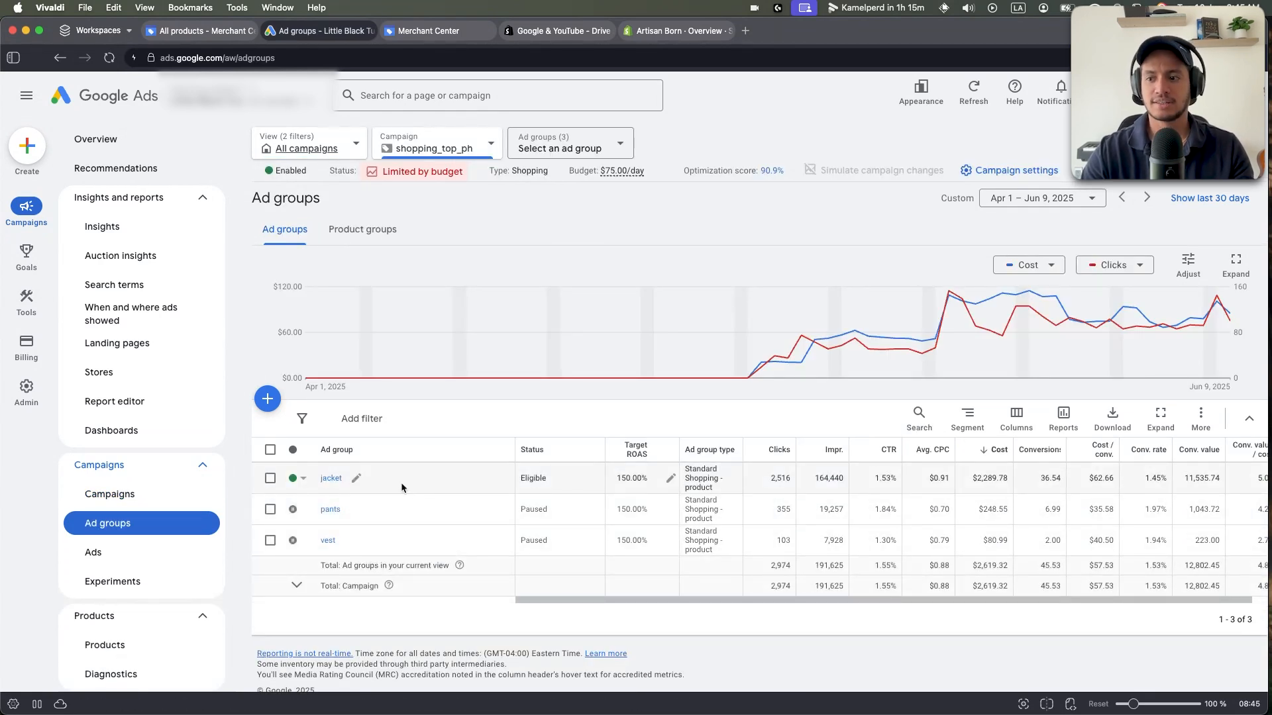
pyautogui.click(270, 478)
pyautogui.click(270, 479)
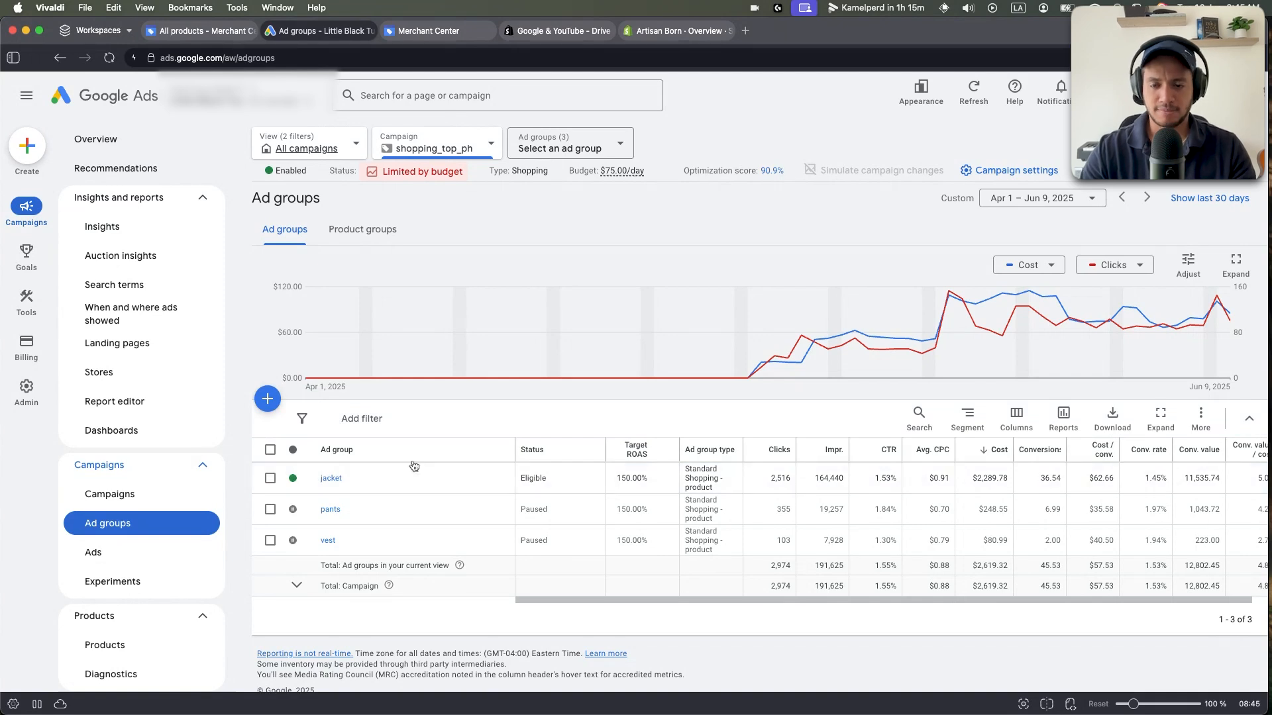
pyautogui.moveTo(26, 255)
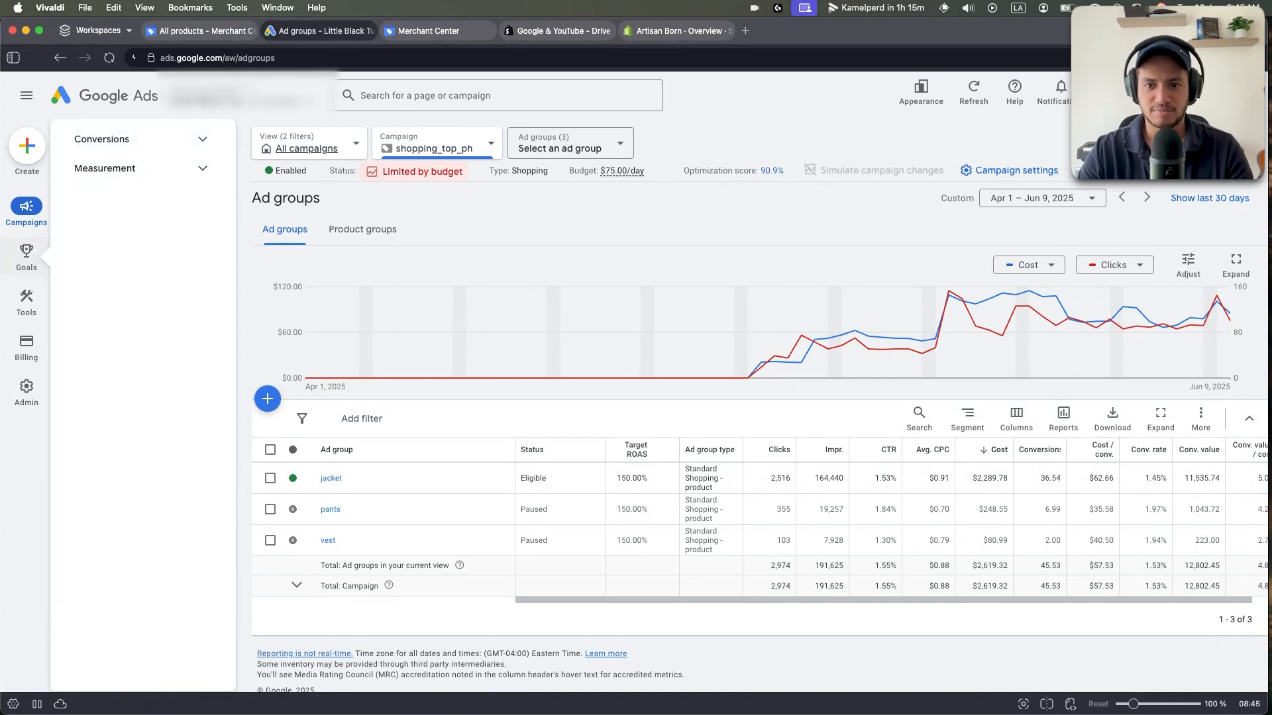